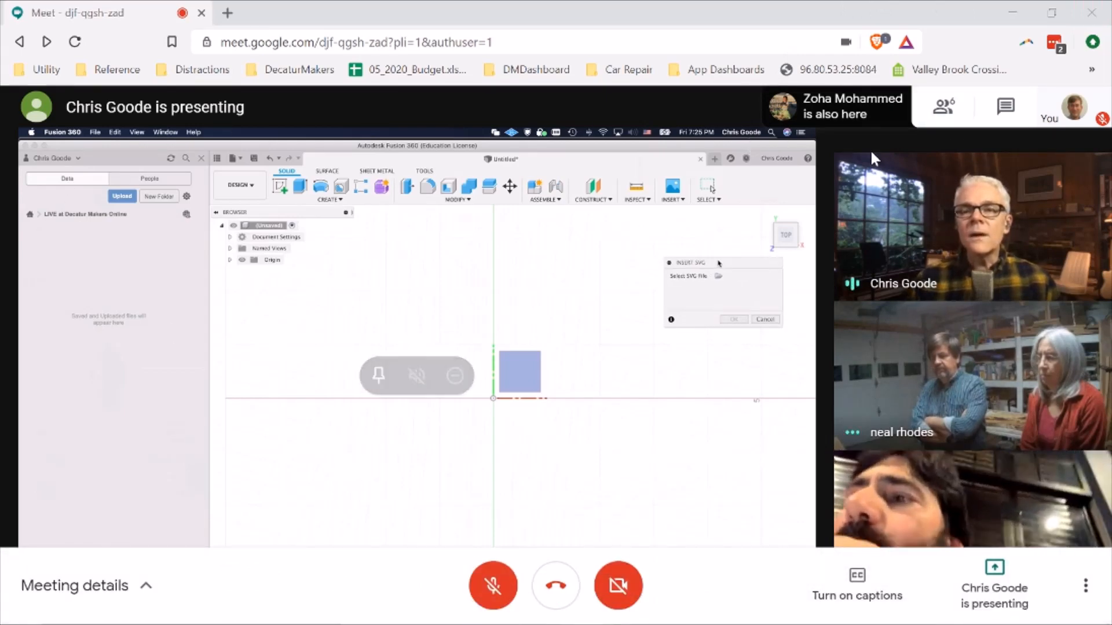
Switch the Google Meet window to full screen
left_click(1082, 588)
left_click(1016, 317)
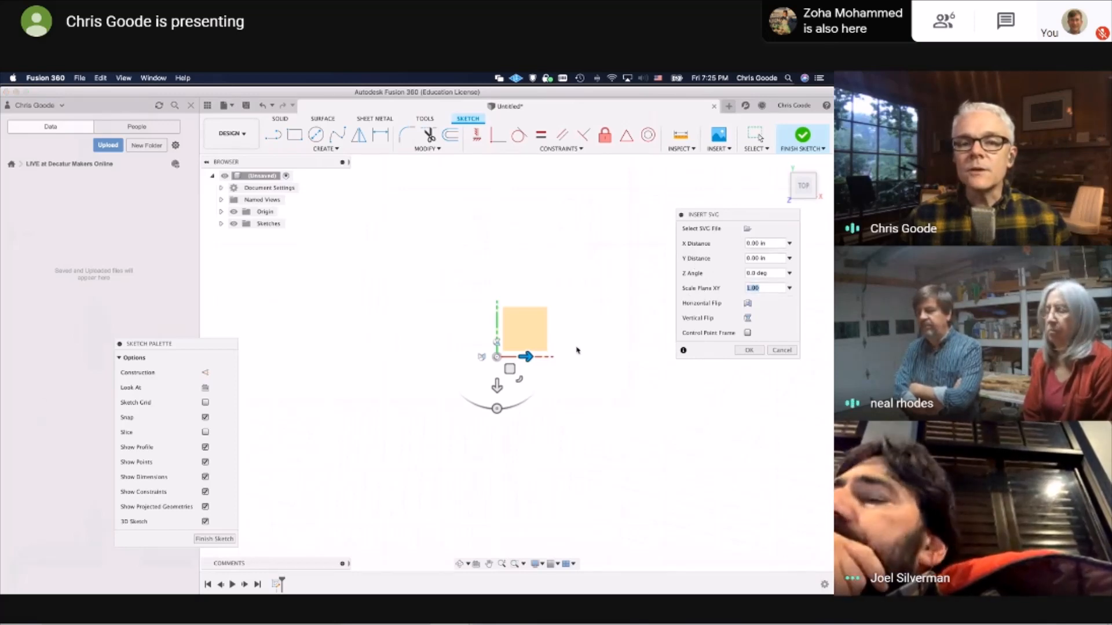
Insert the guitar body SVG offset about 0.3 in in X and -0.14 in in Y, with a plane scale of 1.00
mouse_move(509, 369)
left_mouse_down()
mouse_move(517, 301)
mouse_move(454, 320)
mouse_move(496, 310)
mouse_move(531, 325)
mouse_move(526, 361)
left_mouse_up()
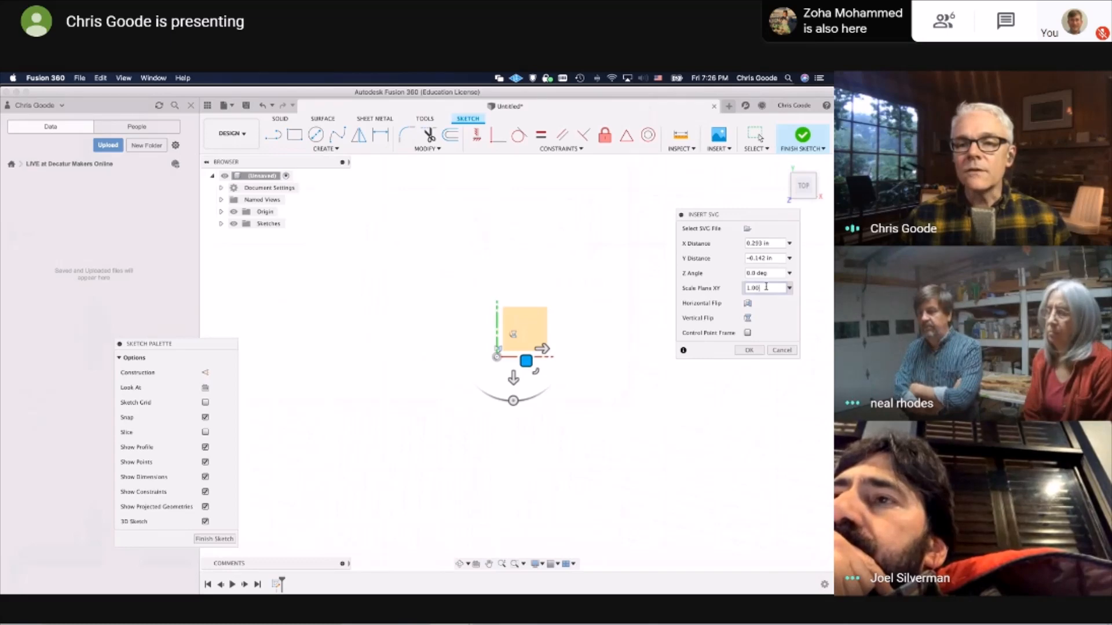
left_click_drag(766, 286, 696, 288)
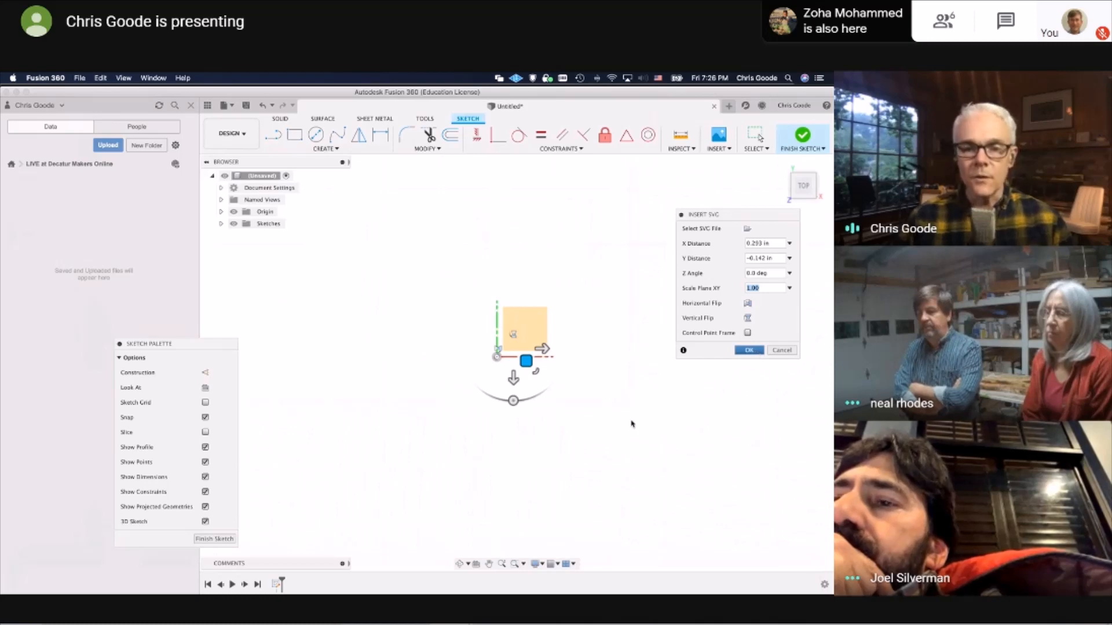
key("Return")
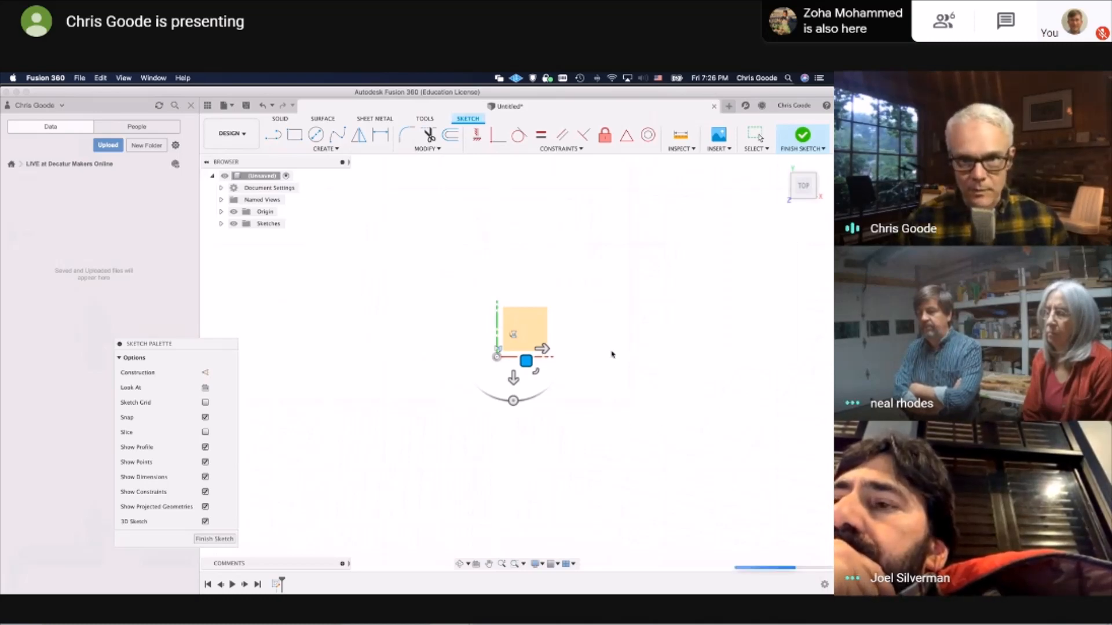
scroll(593, 350, "down", 3)
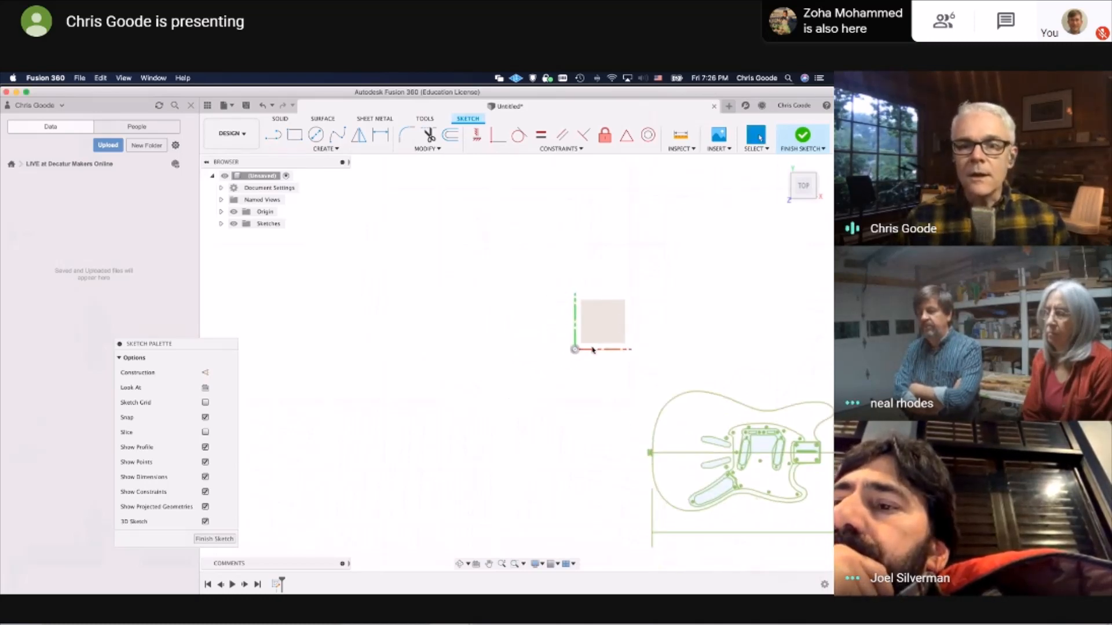
scroll(592, 350, "up", 1)
scroll(593, 351, "down", 1)
middle_click_drag(605, 348, 442, 270)
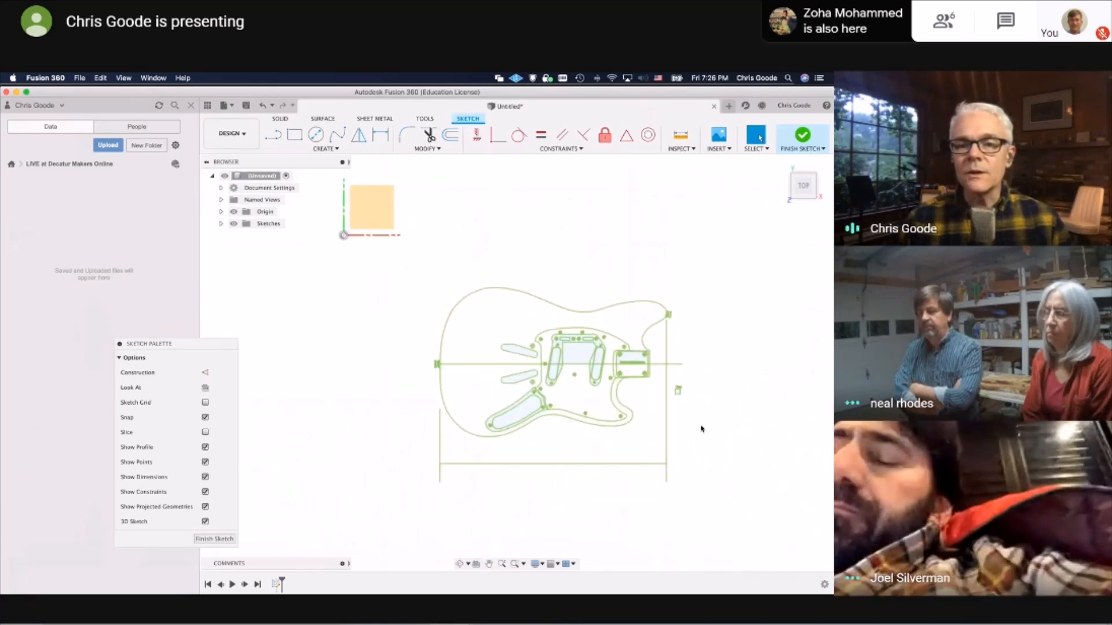
scroll(699, 427, "up", 5)
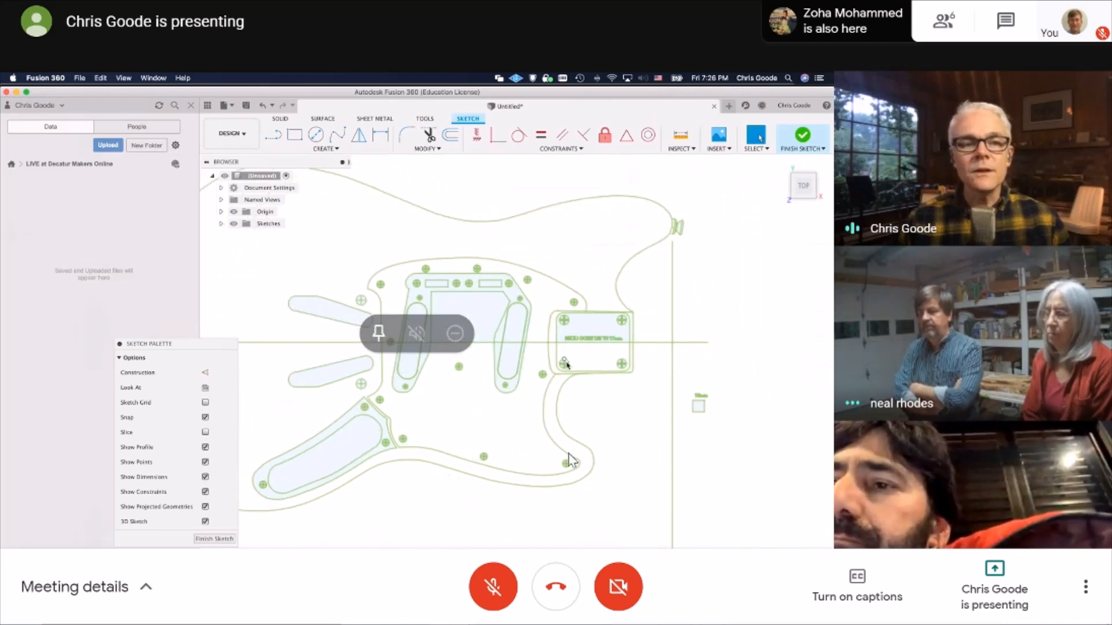
Unmute the meeting microphone briefly and mute it again
left_click(509, 574)
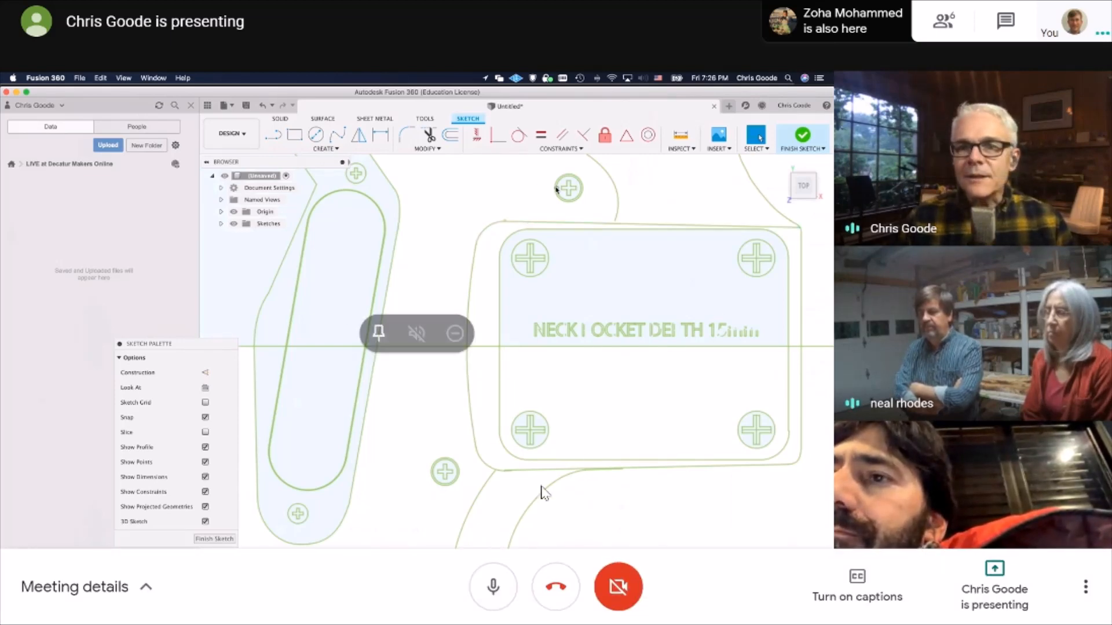
left_click(493, 587)
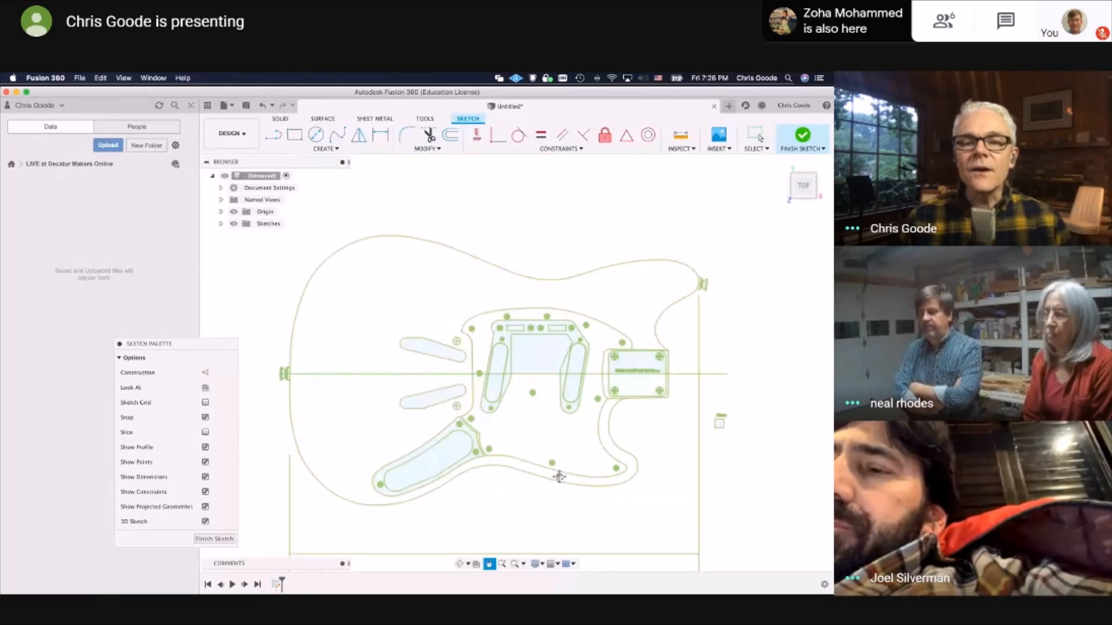
mouse_move(1052, 589)
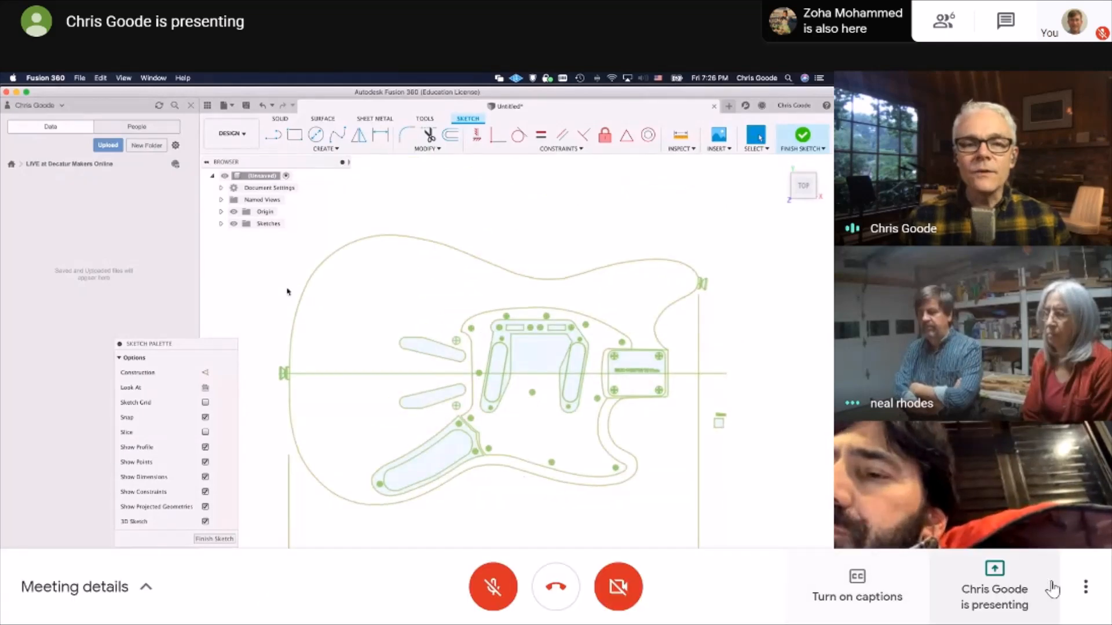
left_click(1085, 587)
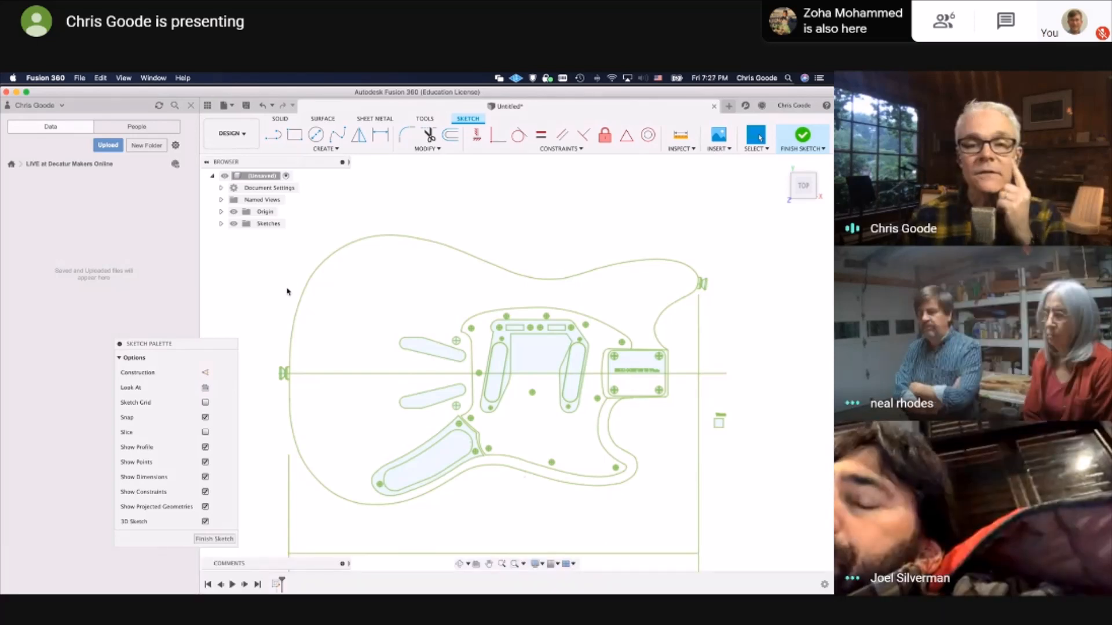
Switch to Safari and view the Strat and Tele neck pocket dimensions on the Warmoth page
mouse_move(130, 585)
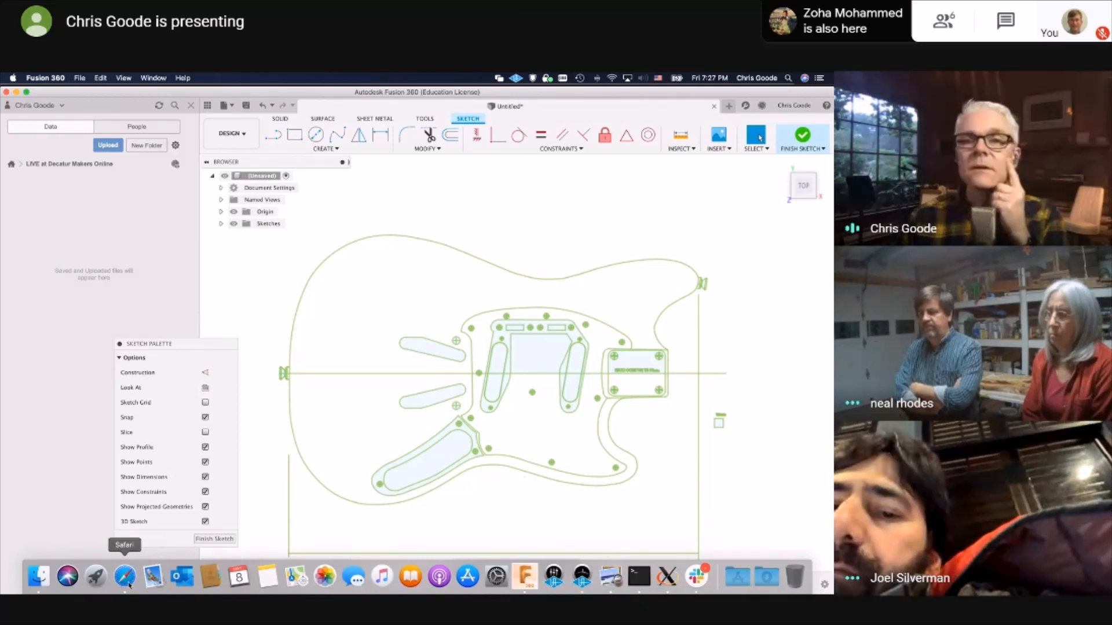
left_click(130, 585)
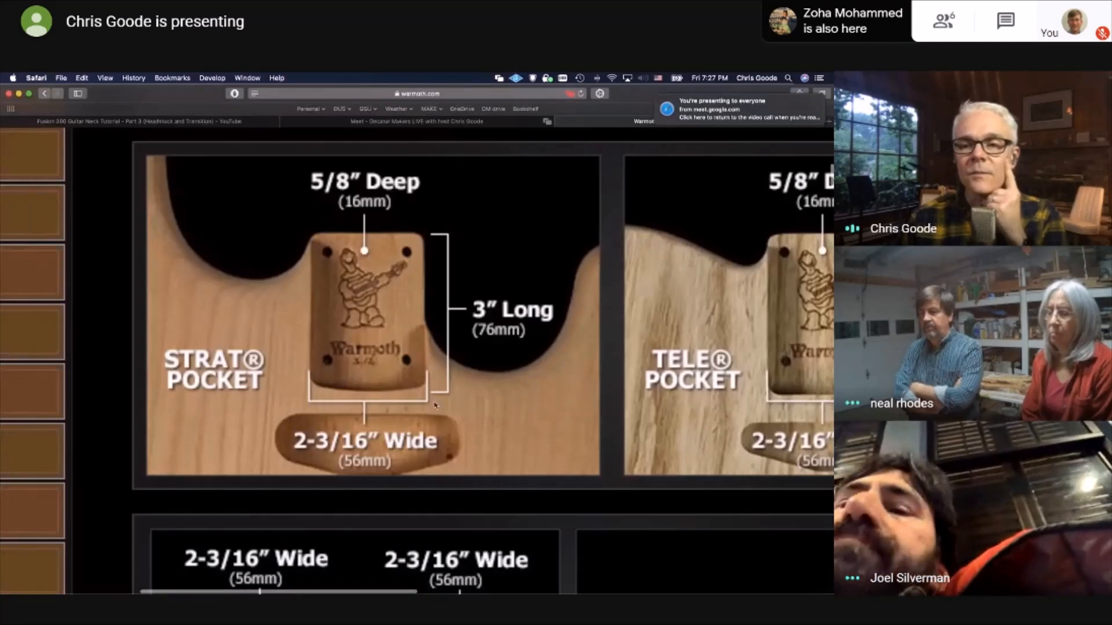
scroll(442, 404, "down", 4, "ctrl")
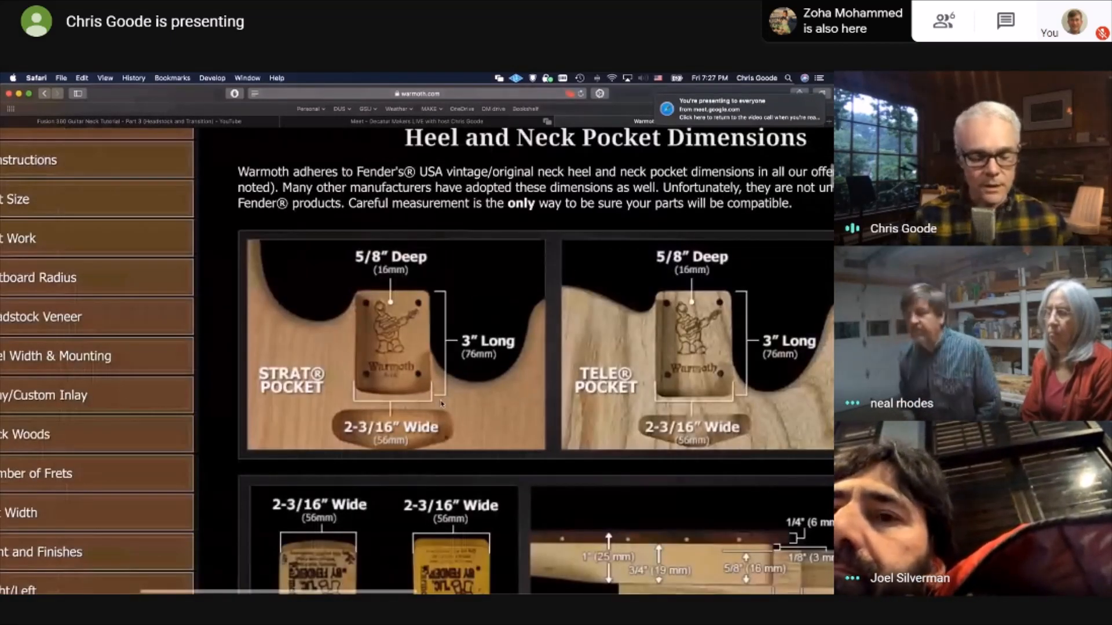
scroll(441, 403, "down", 2, "ctrl")
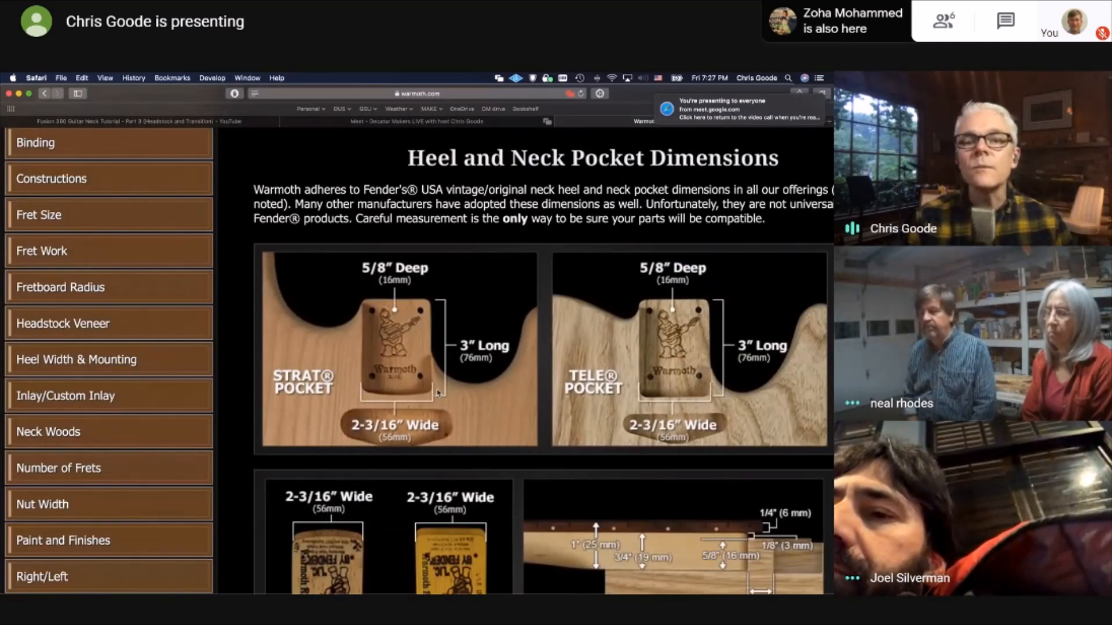
Calculate the decimal value of 3/16 with Spotlight
key("super+space")
type("3/16")
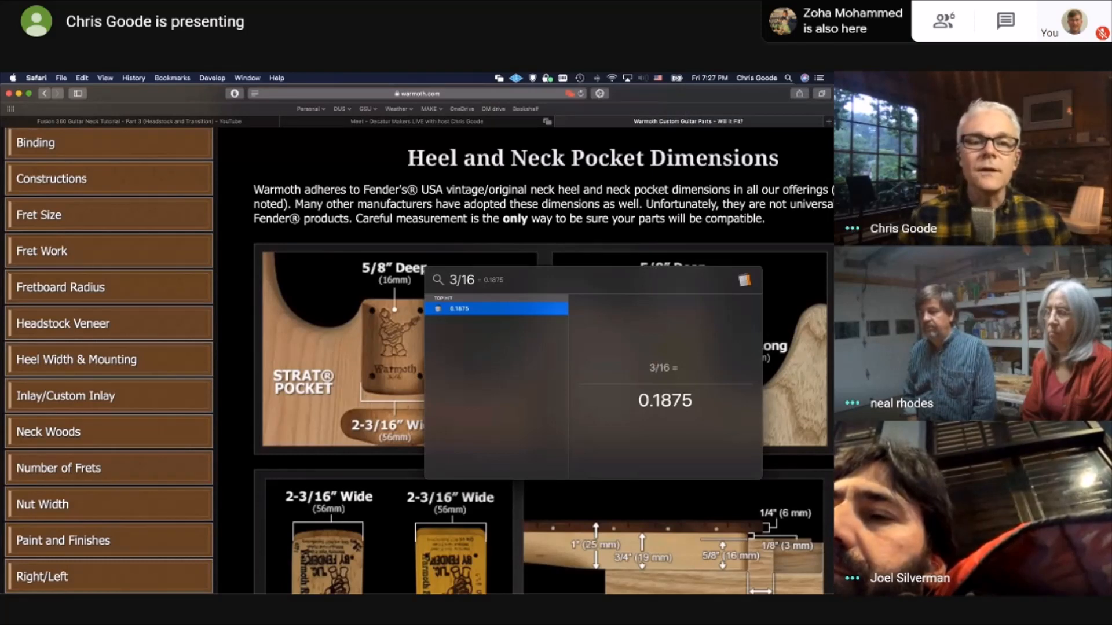
key("Escape")
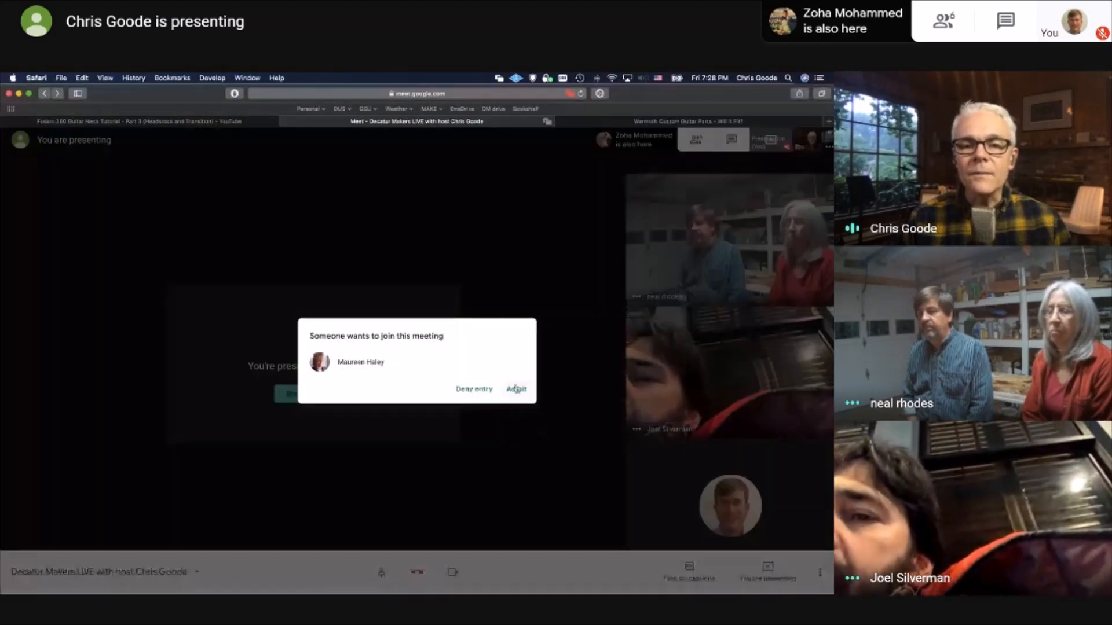
Pick the neck pocket's lower corner as the first measuring point and consult the Warmoth pocket dimensions in Safari
left_click(516, 389)
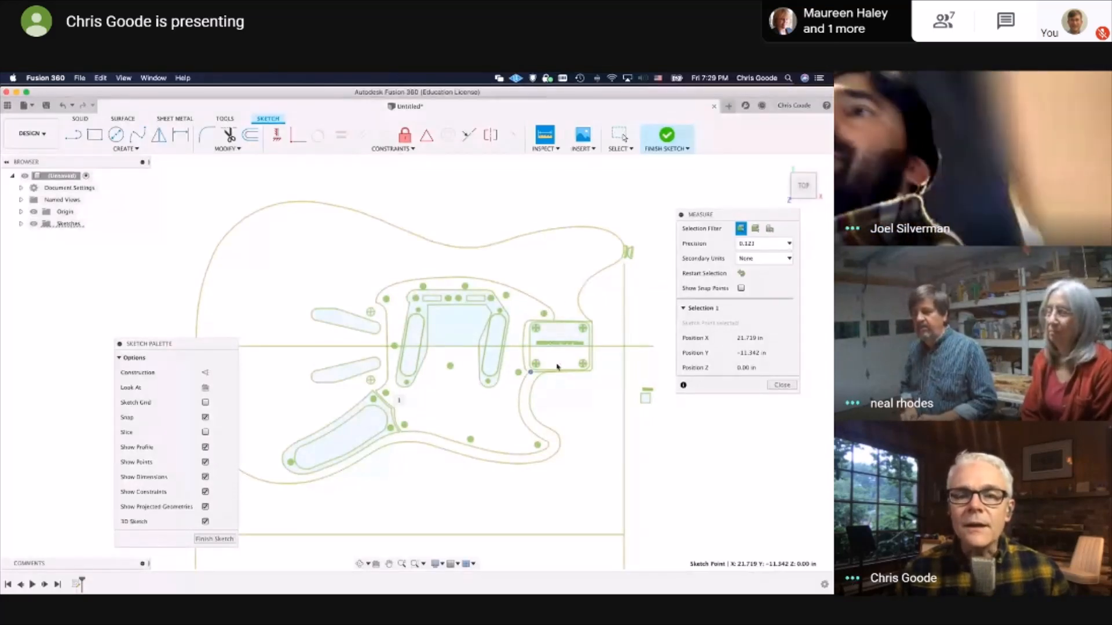
key("ctrl+Up")
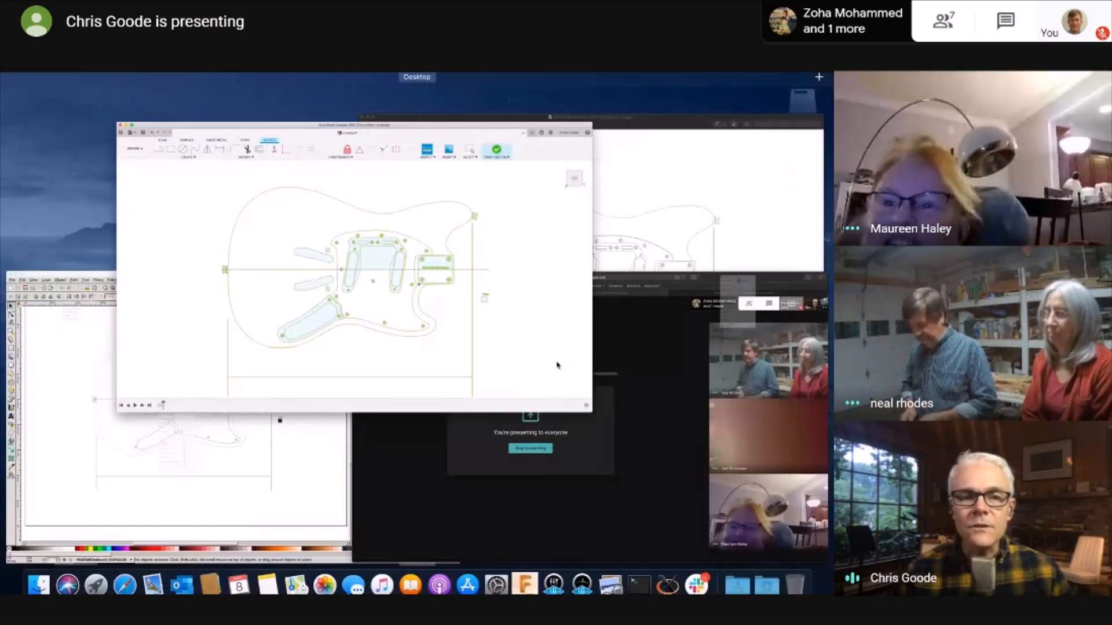
left_click(637, 371)
left_click(642, 121)
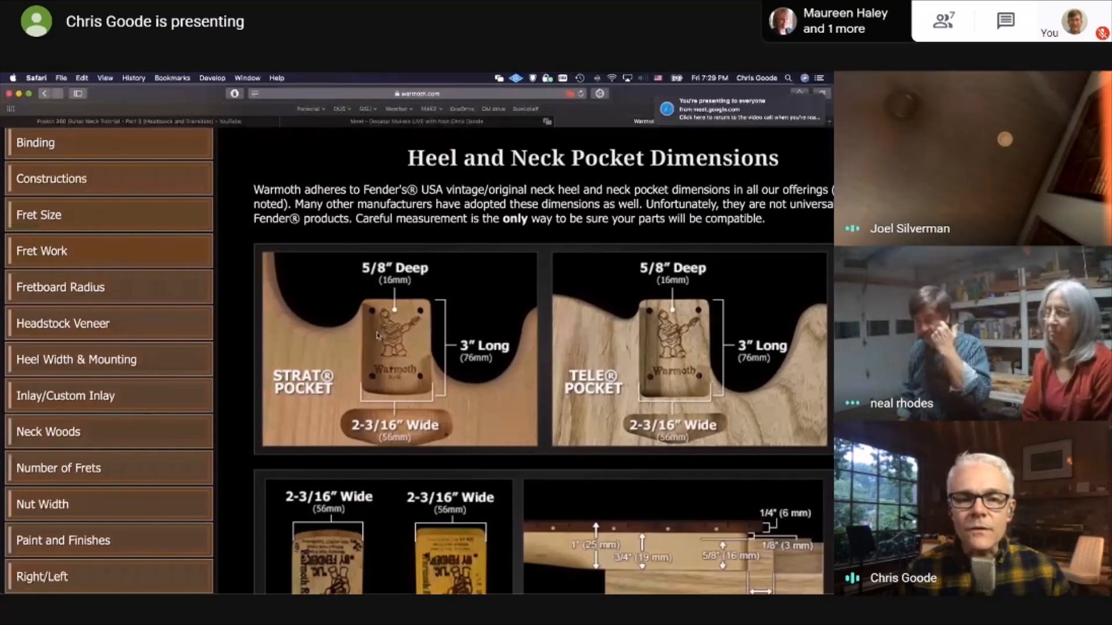
key("alt+Tab")
key("alt+Tab")
key("alt+Tab")
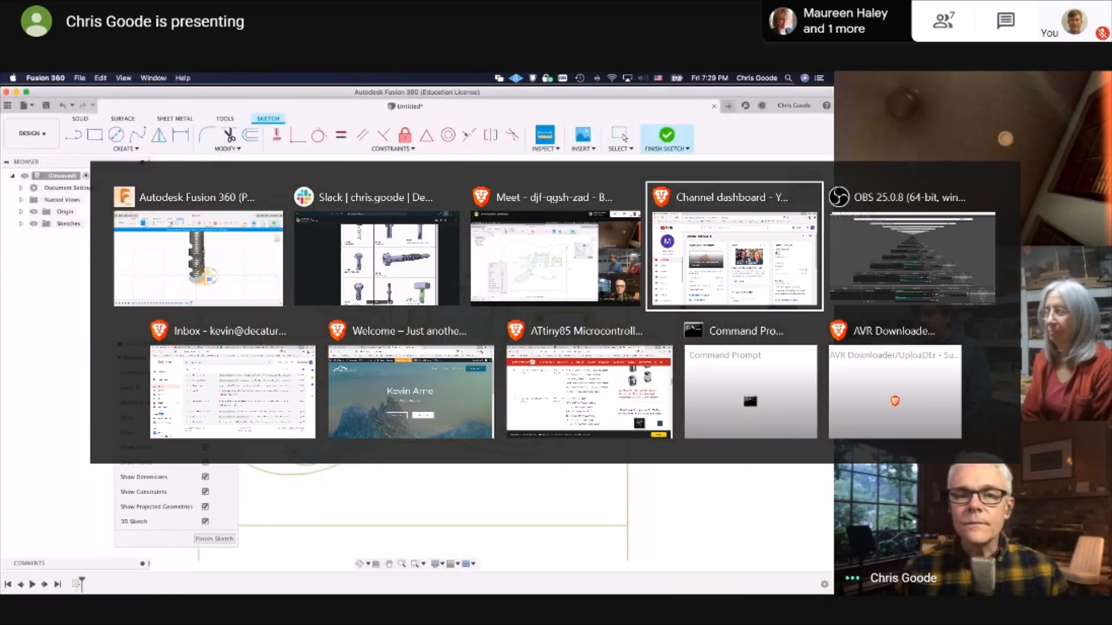
key("Escape")
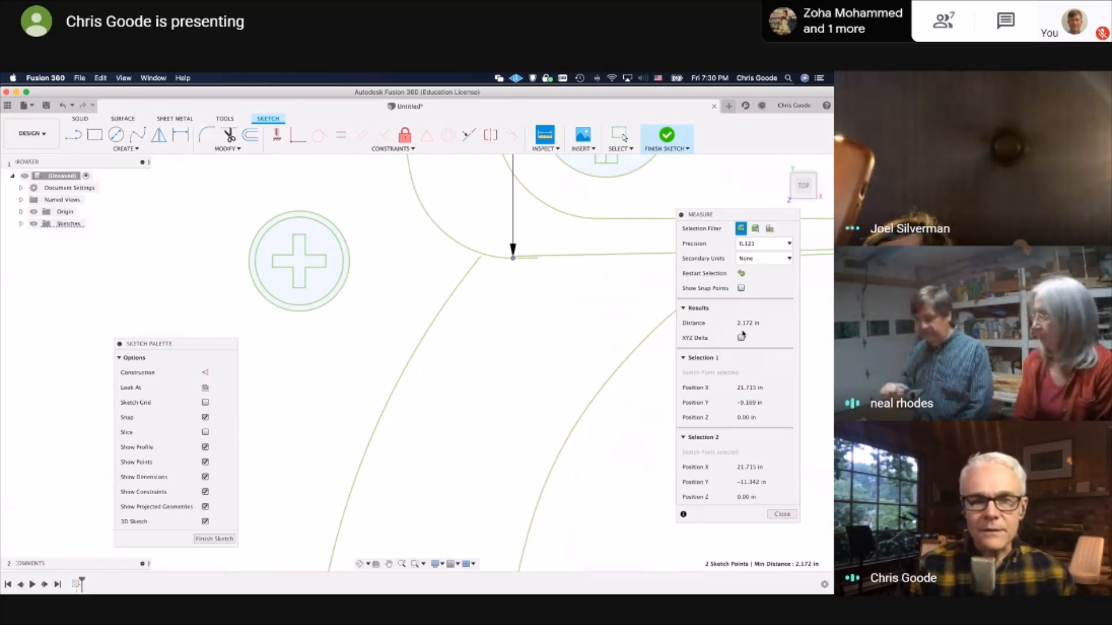
Examine the control cavity, pickup cavities and measured neck pocket of the imported guitar body sketch
scroll(521, 354, "down", 10)
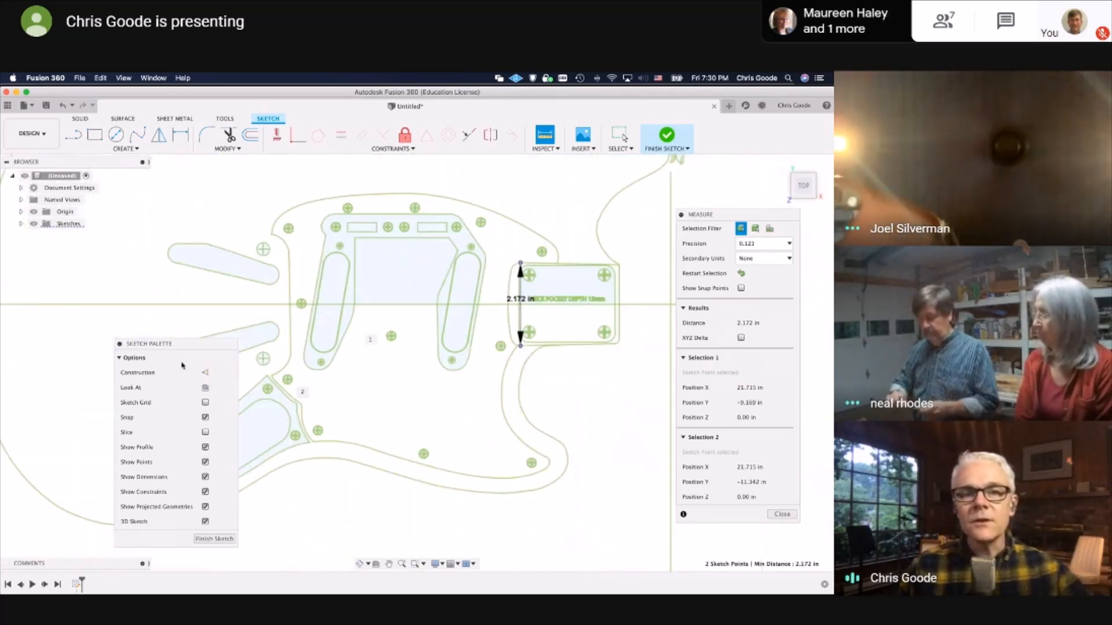
scroll(352, 401, "down", 4)
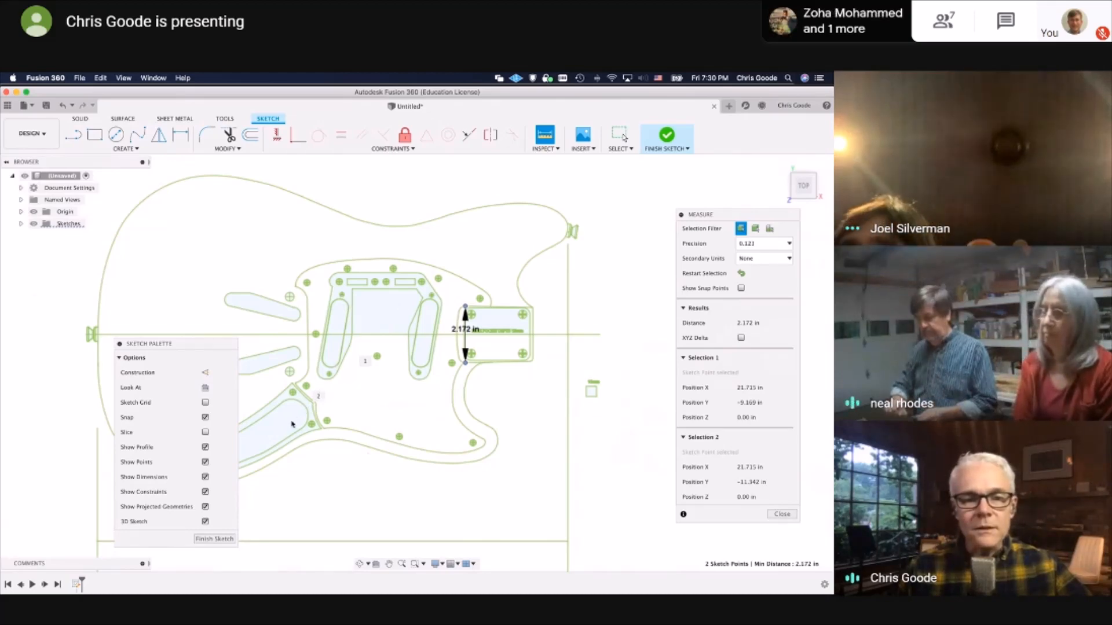
scroll(292, 425, "up", 8)
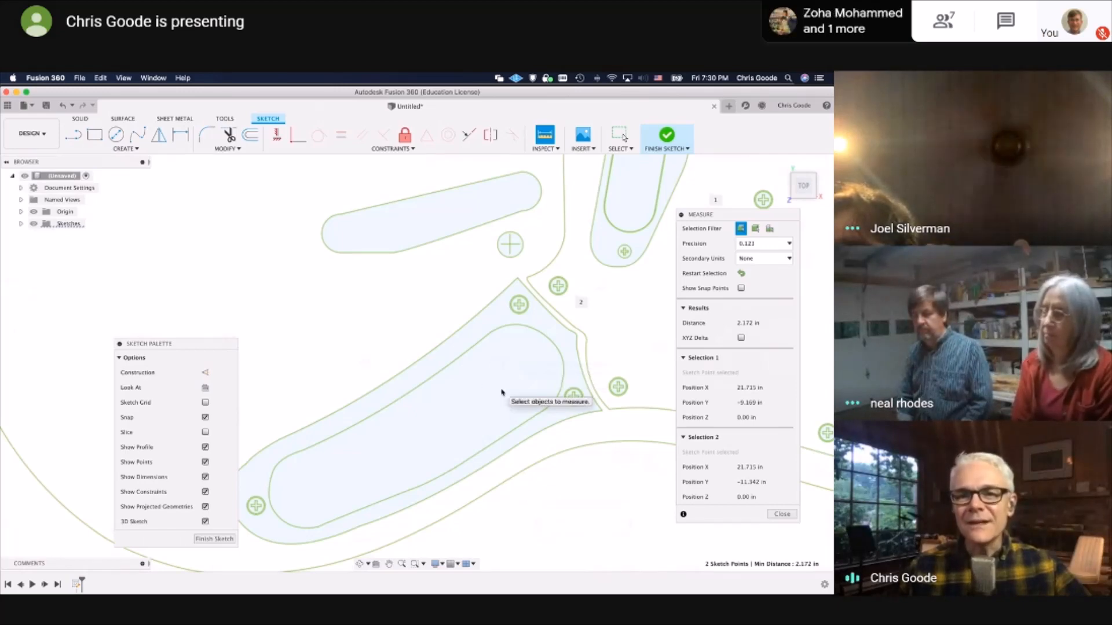
scroll(501, 392, "down", 1)
scroll(513, 215, "up", 5)
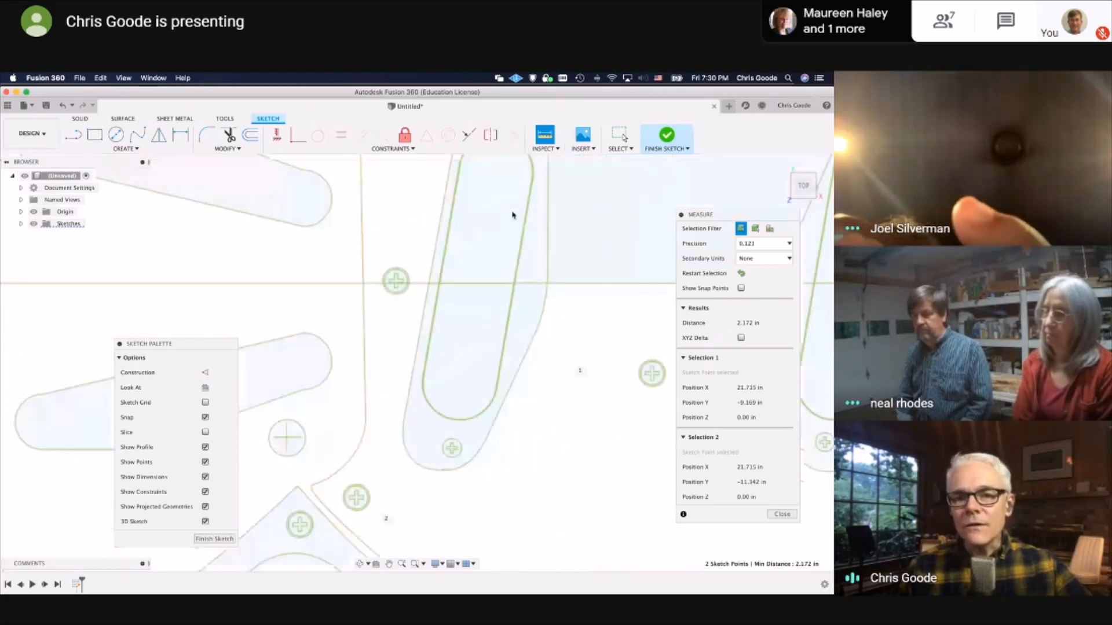
scroll(512, 215, "down", 4)
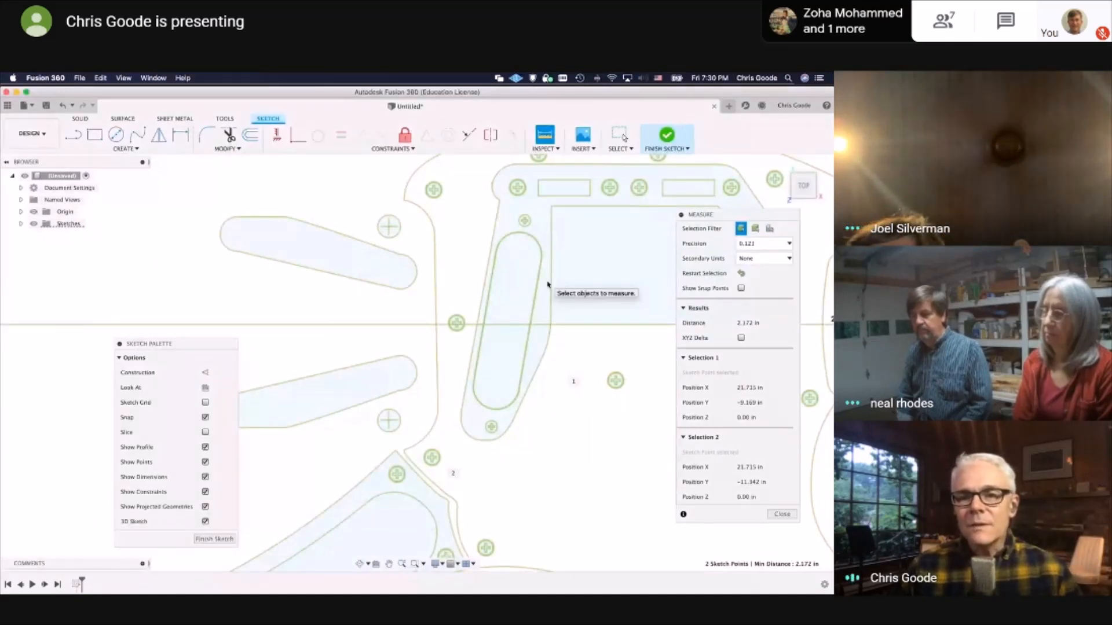
middle_click_drag(566, 397, 238, 400)
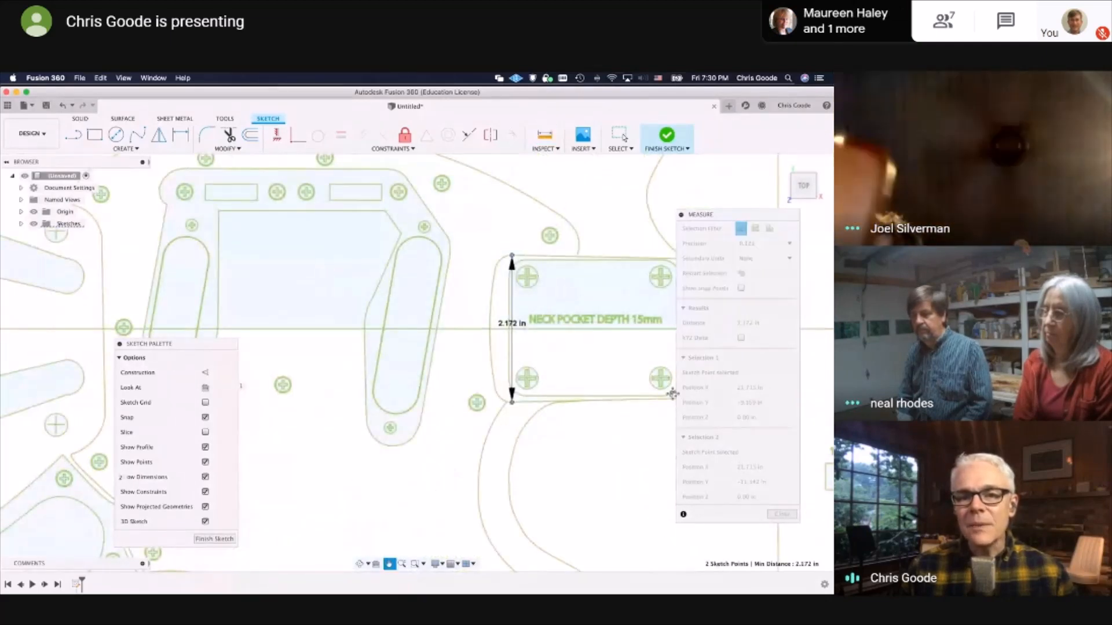
middle_click_drag(670, 392, 437, 417)
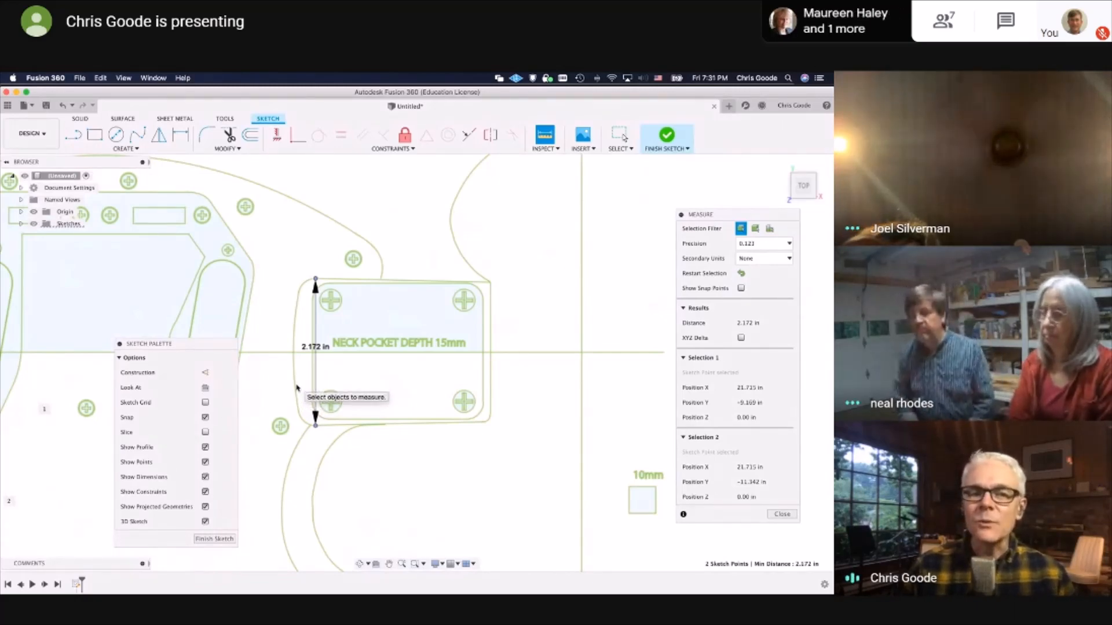
middle_click_drag(270, 350, 349, 360)
scroll(370, 407, "up", 3)
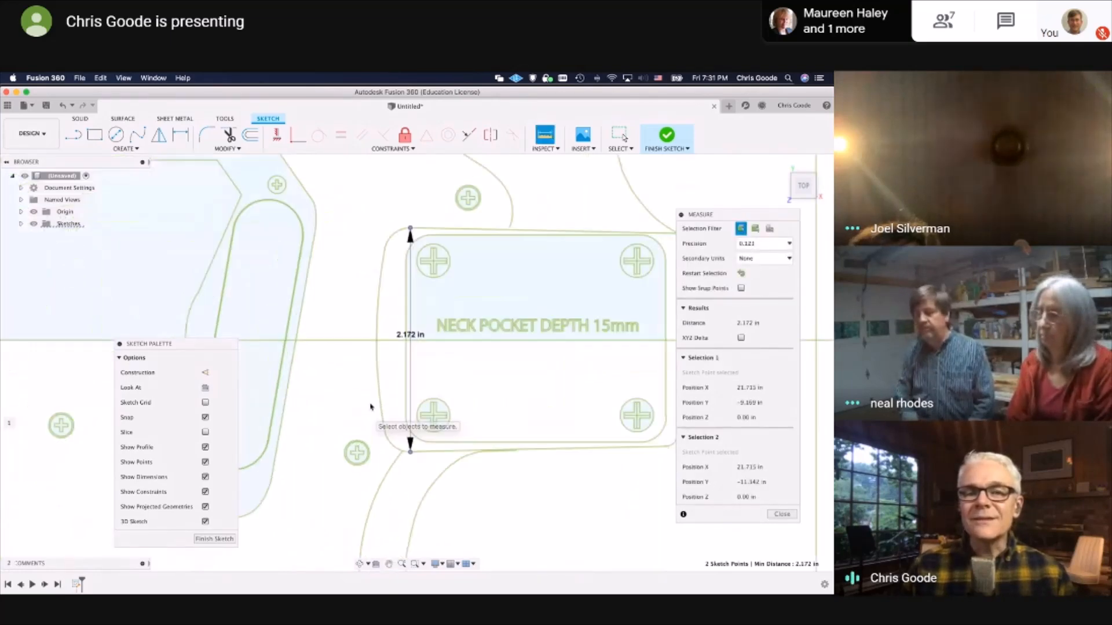
scroll(375, 382, "up", 2)
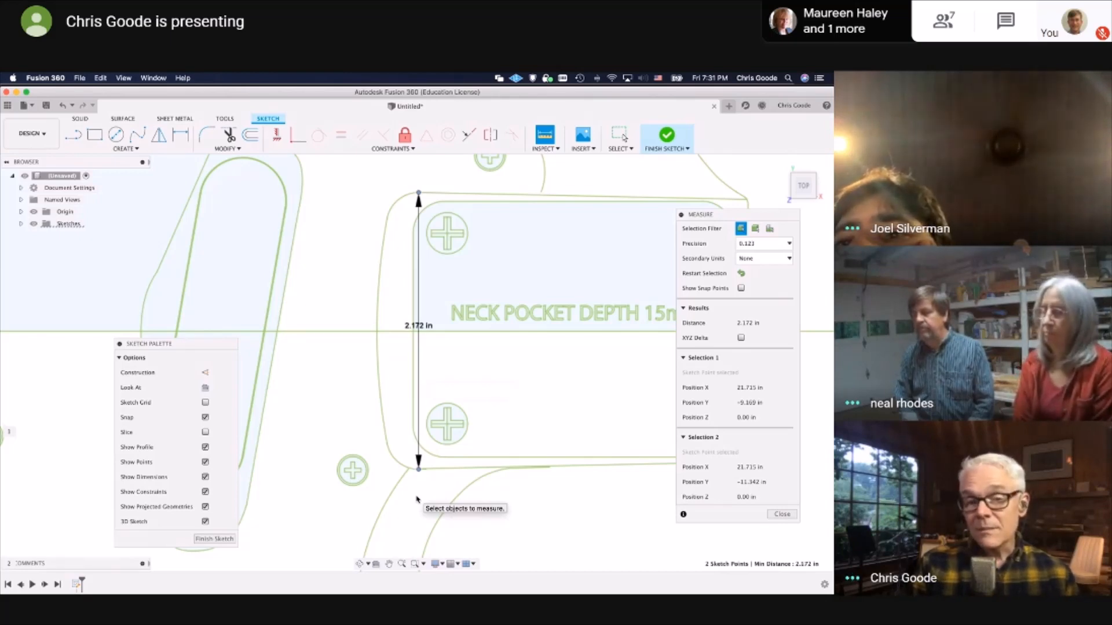
Calculate the scale factor in Spotlight by dividing 2.1875 by the measured neck pocket width
key("super+space")
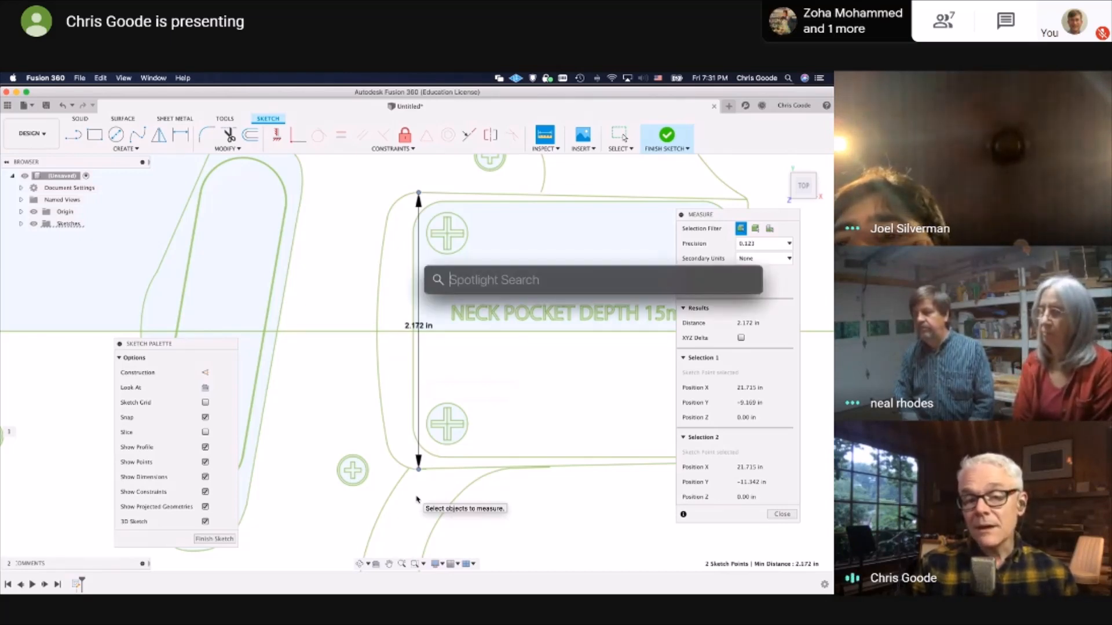
type("2.1")
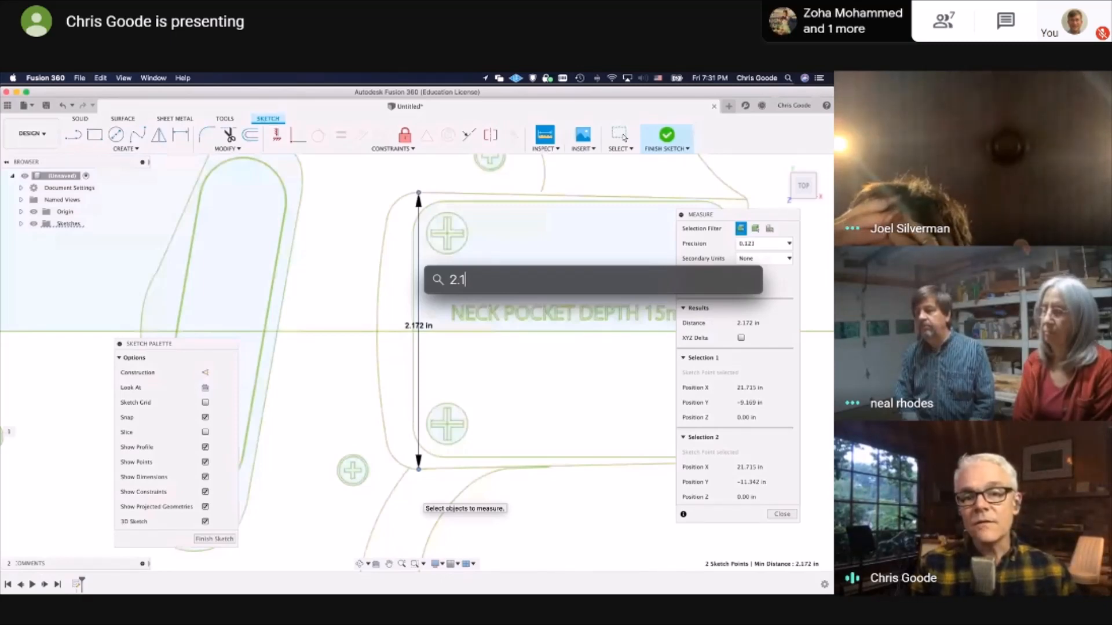
type("875/")
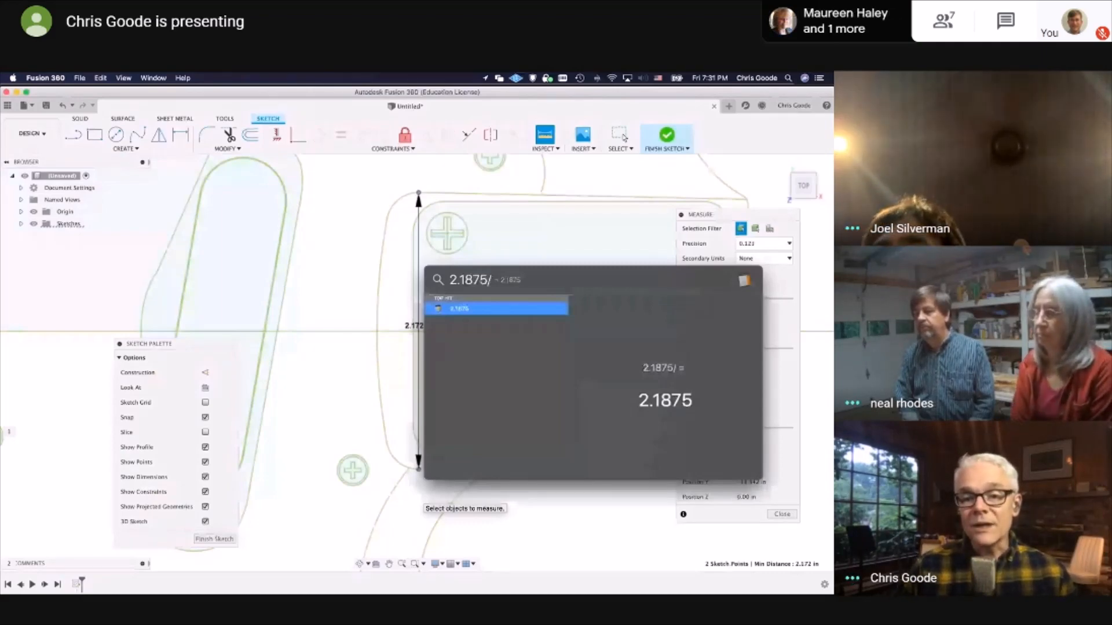
type("2.182")
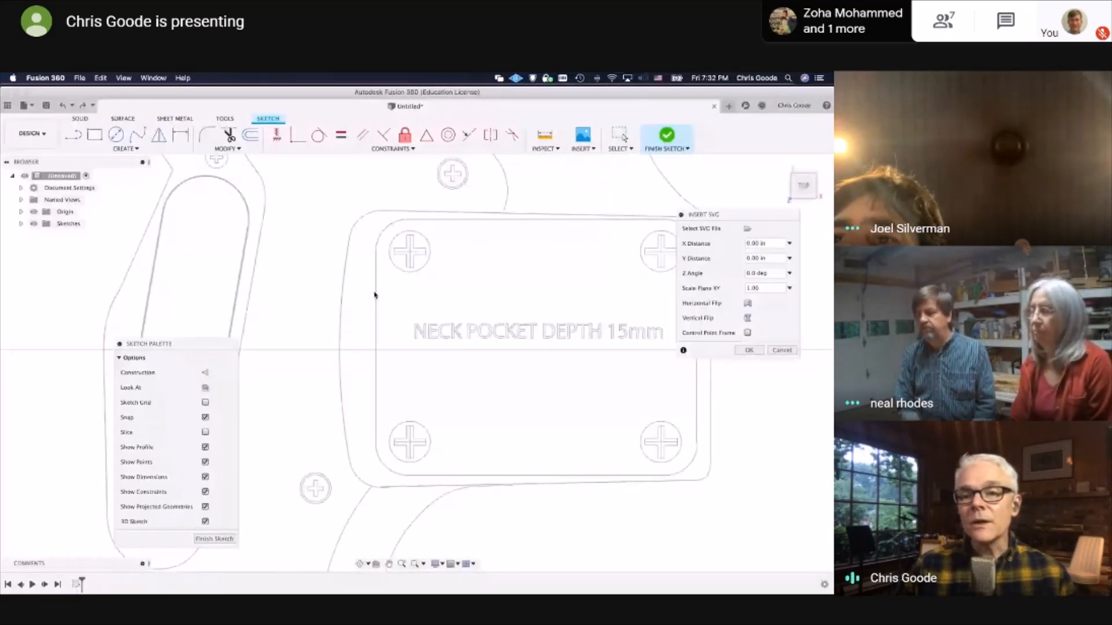
Set the guitar body SVG's plane scale to 1.0025206233 and complete the insertion
left_click_drag(762, 287, 710, 285)
type("1.0025206233")
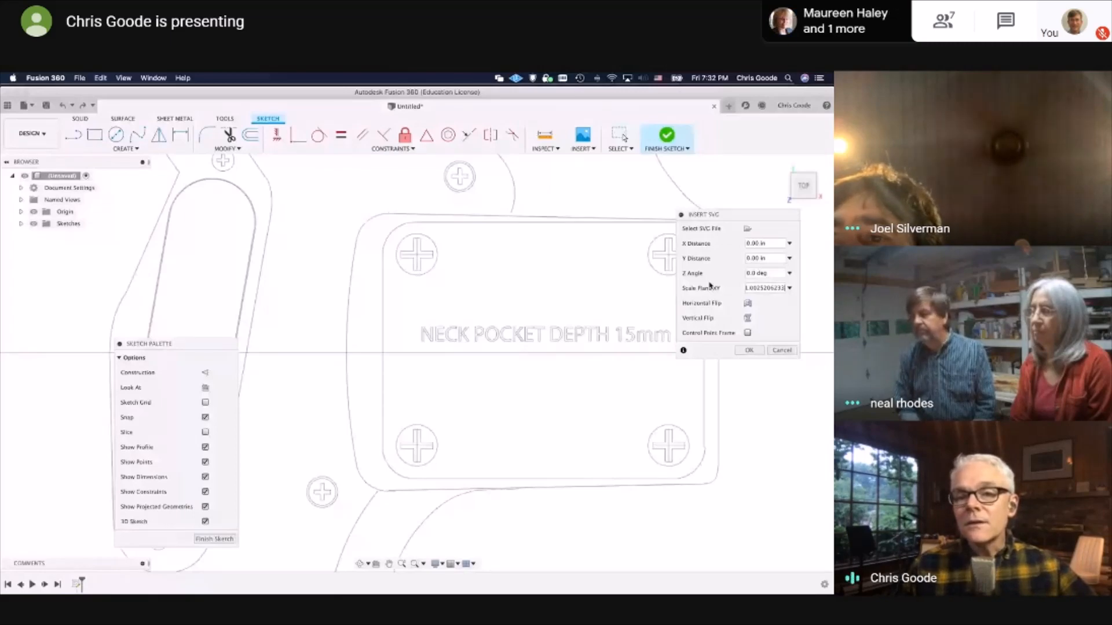
left_click_drag(732, 226, 425, 201)
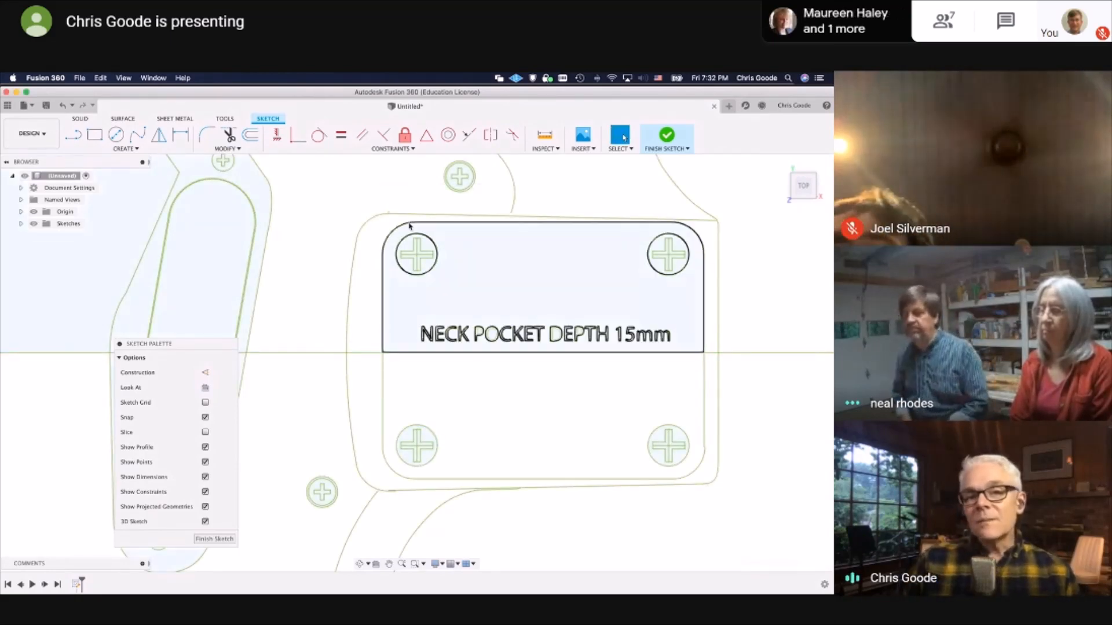
Start a measurement from the sketch point at the upper inner corner of the neck pocket outline
left_click(545, 138)
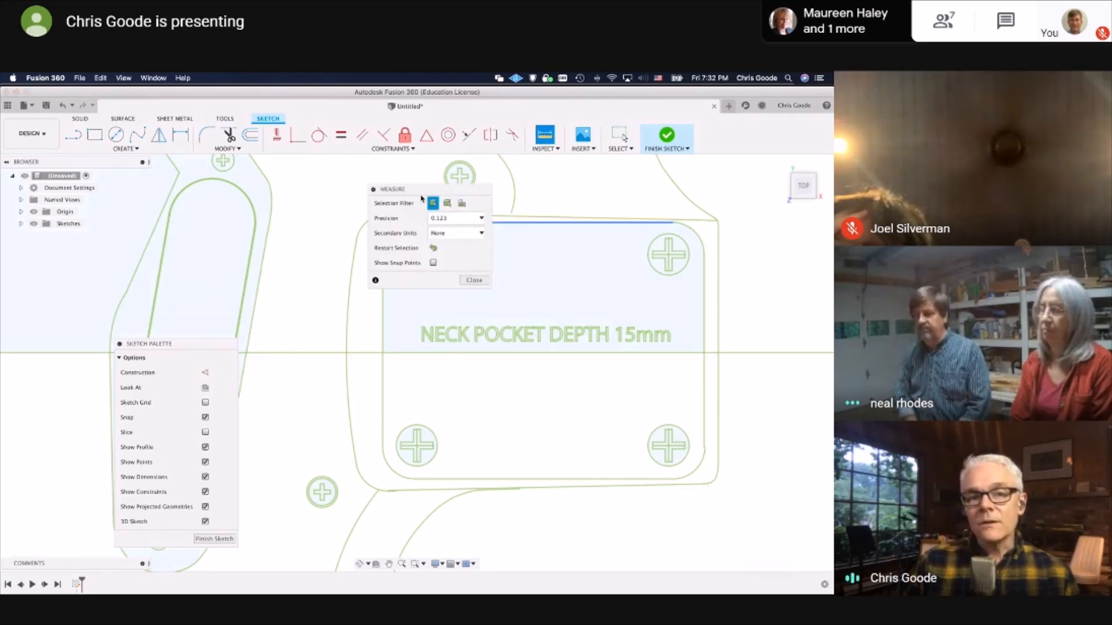
left_click_drag(421, 197, 171, 202)
scroll(389, 233, "up", 5)
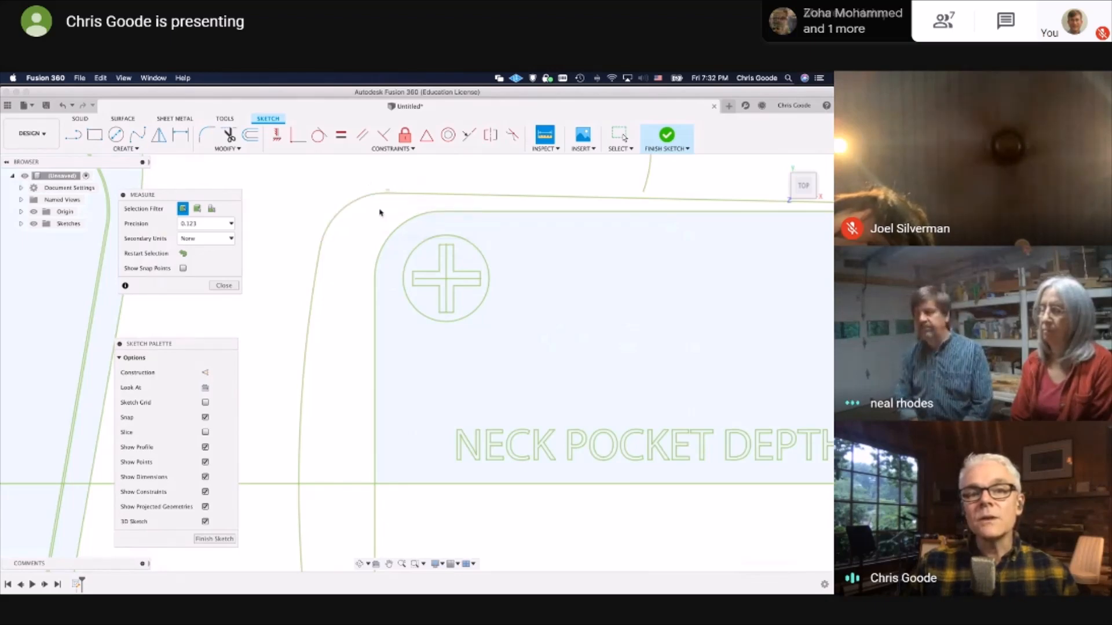
scroll(380, 210, "up", 5)
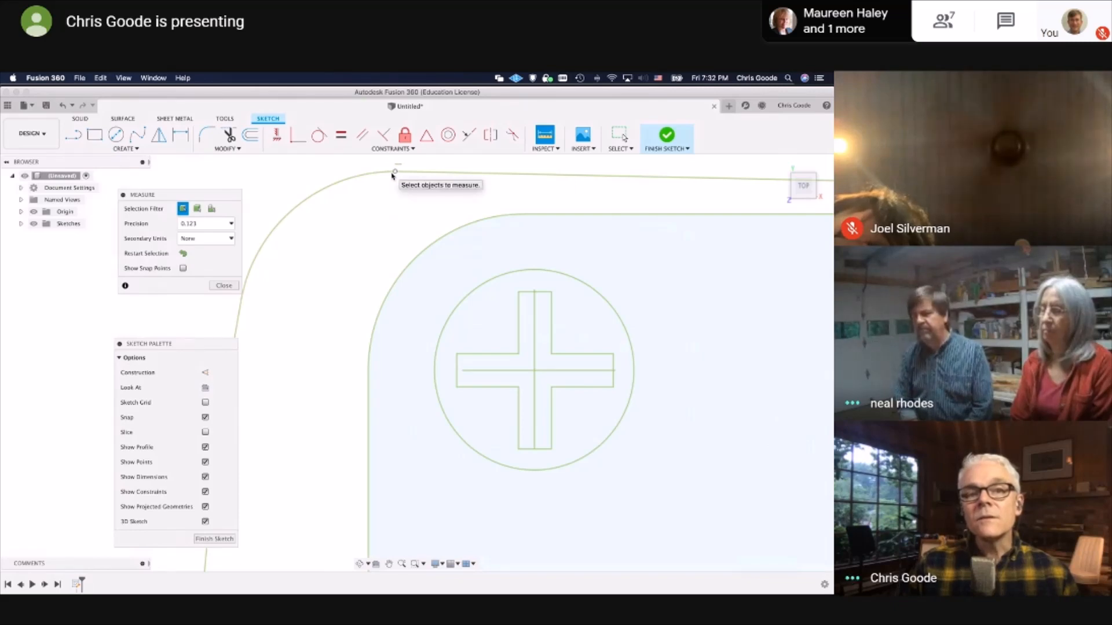
left_click(394, 173)
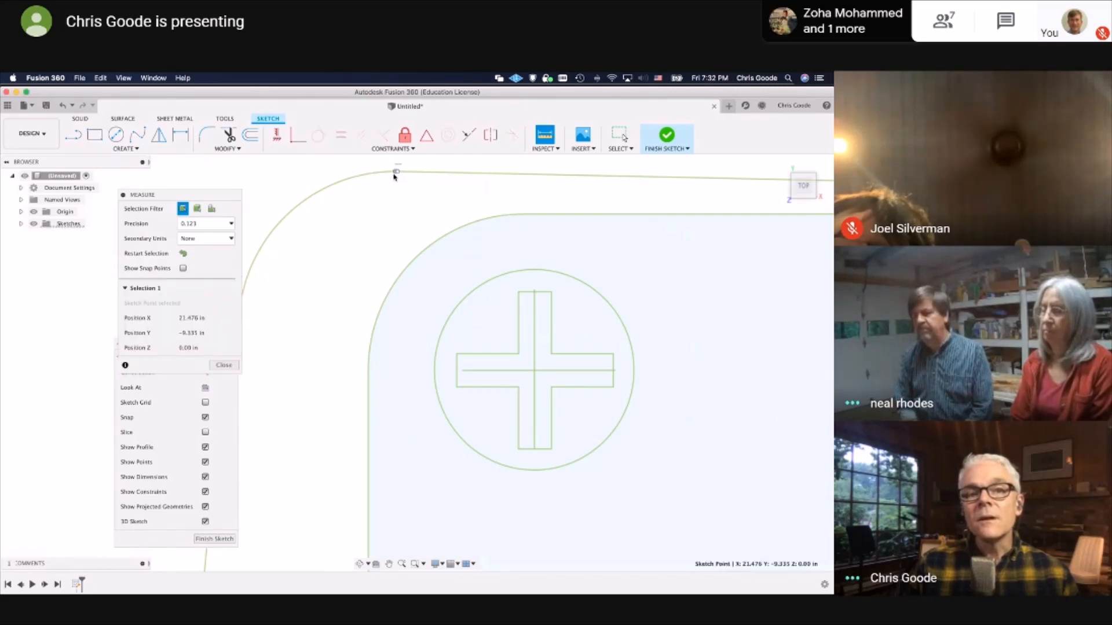
Measure to the sketch point at the pocket outline's lower inner corner to check its width, and end the measurement
scroll(402, 371, "down", 5)
scroll(407, 406, "down", 2)
middle_click_drag(410, 425, 360, 179)
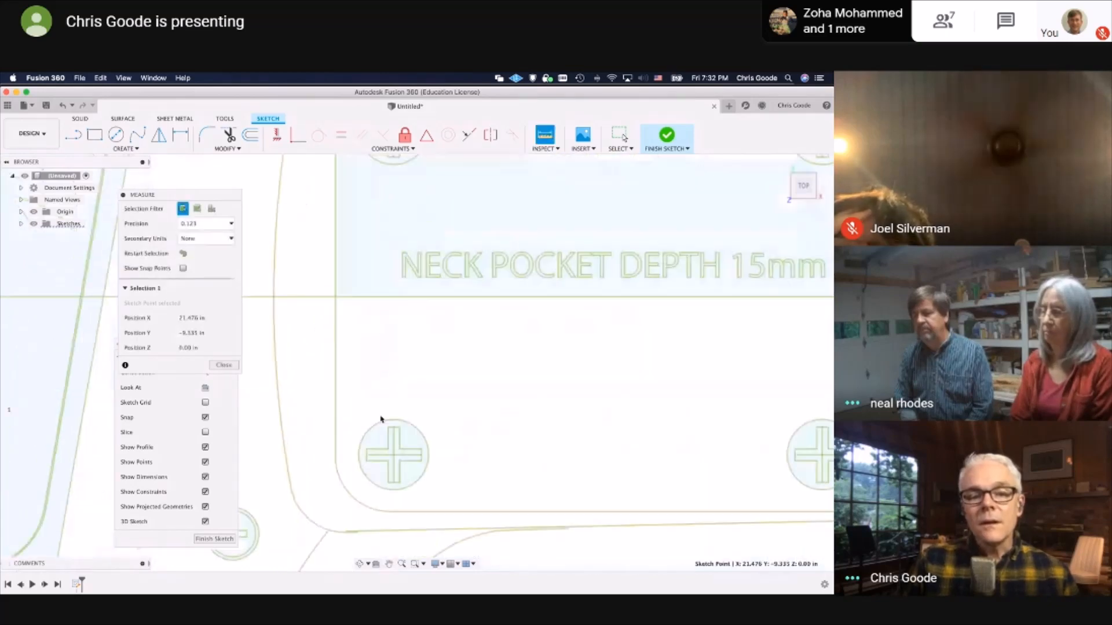
scroll(352, 554, "up", 5)
scroll(329, 494, "up", 3)
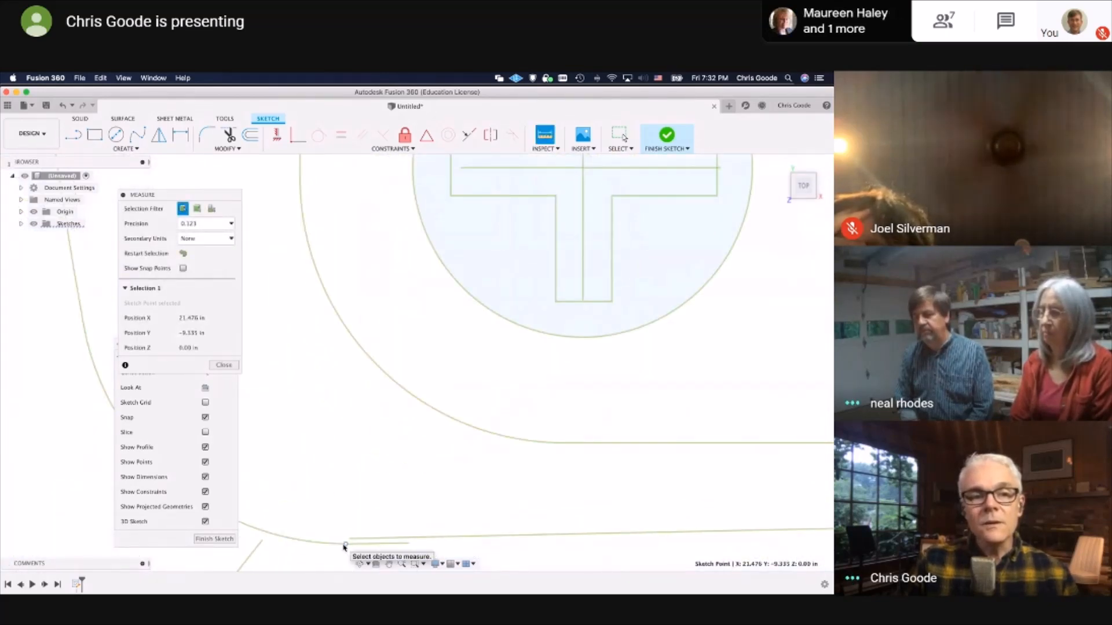
left_click(346, 543)
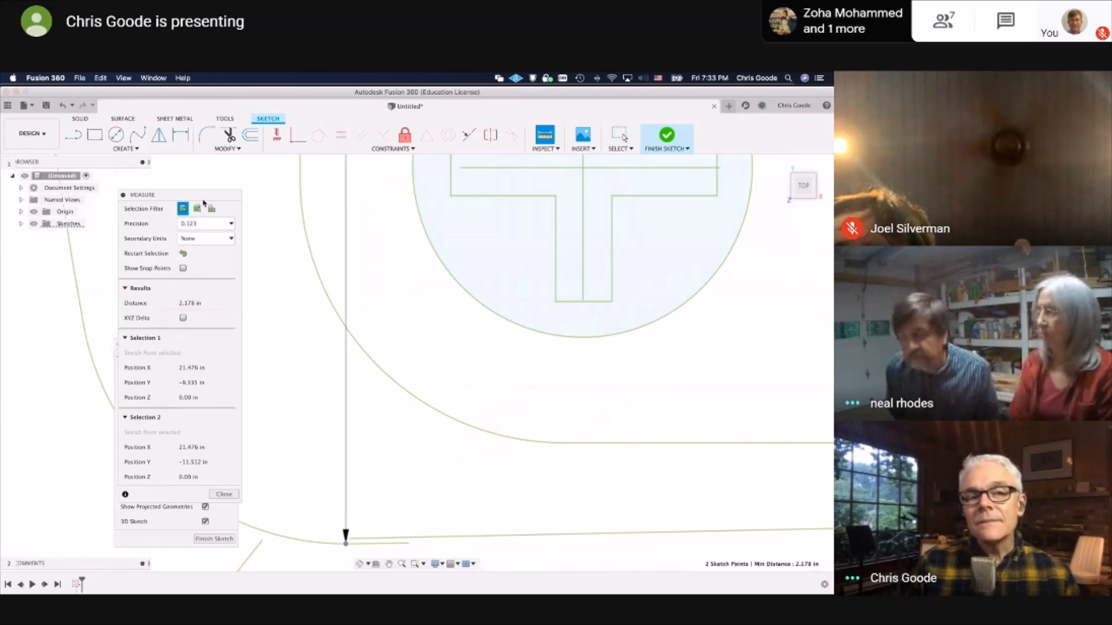
left_click_drag(221, 195, 643, 218)
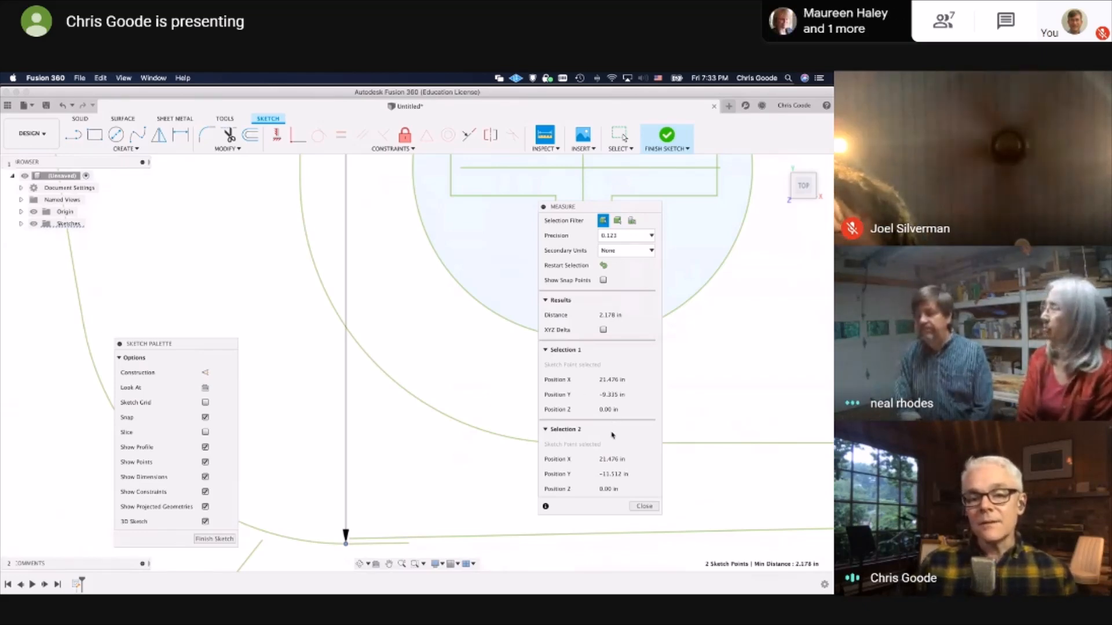
left_click(644, 507)
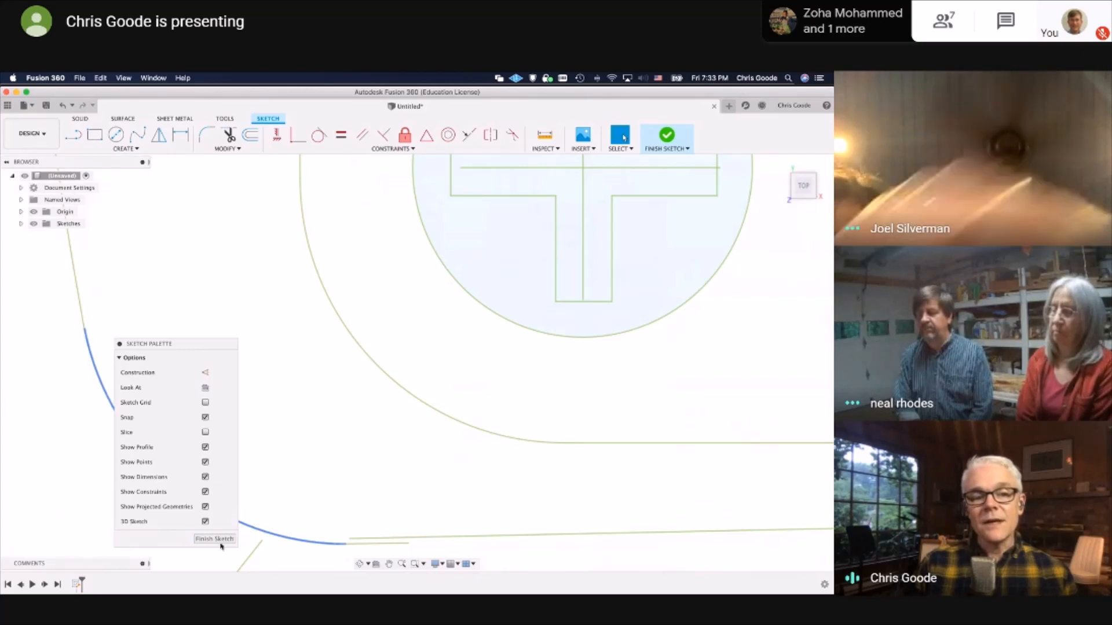
Finish the sketch and bring the whole guitar body outline into view
left_click(228, 537)
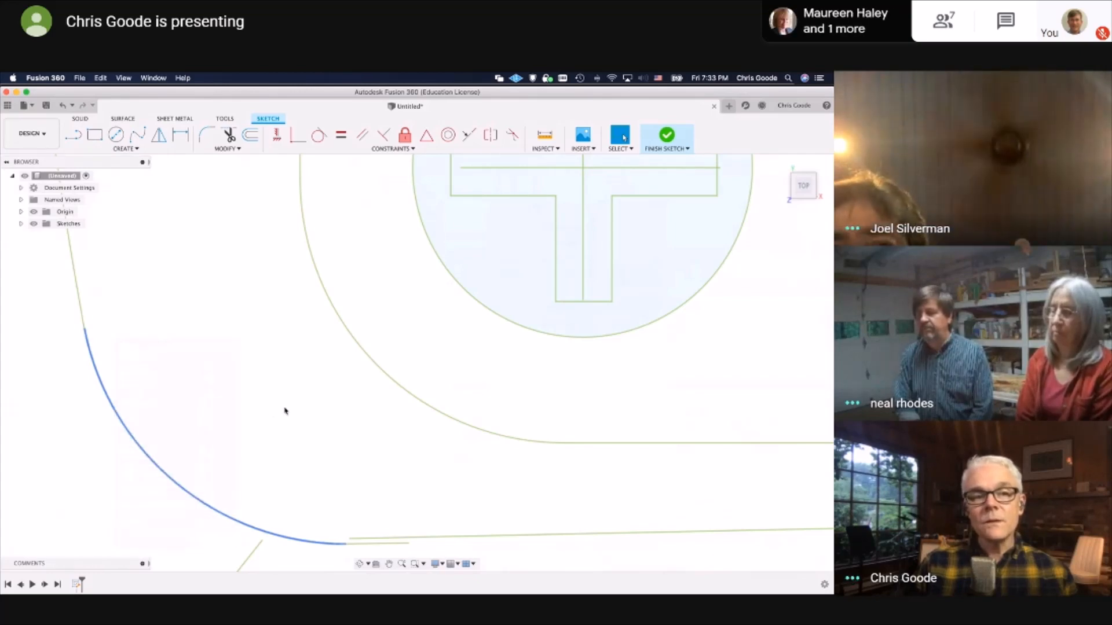
scroll(284, 411, "down", 10)
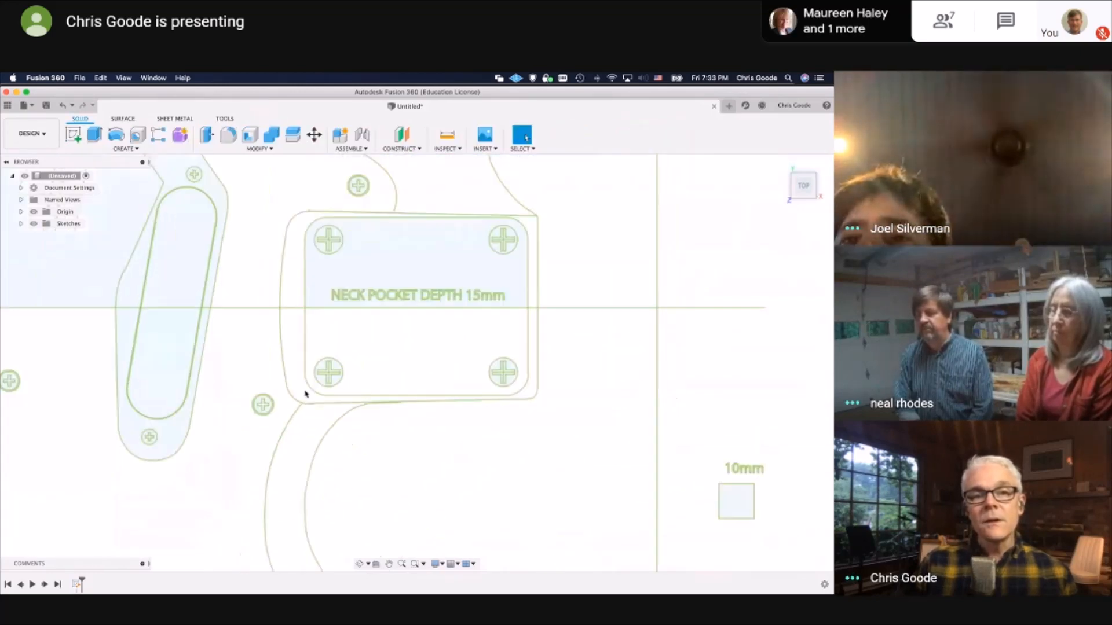
scroll(305, 395, "down", 3)
middle_click_drag(245, 308, 448, 450)
scroll(484, 413, "down", 2)
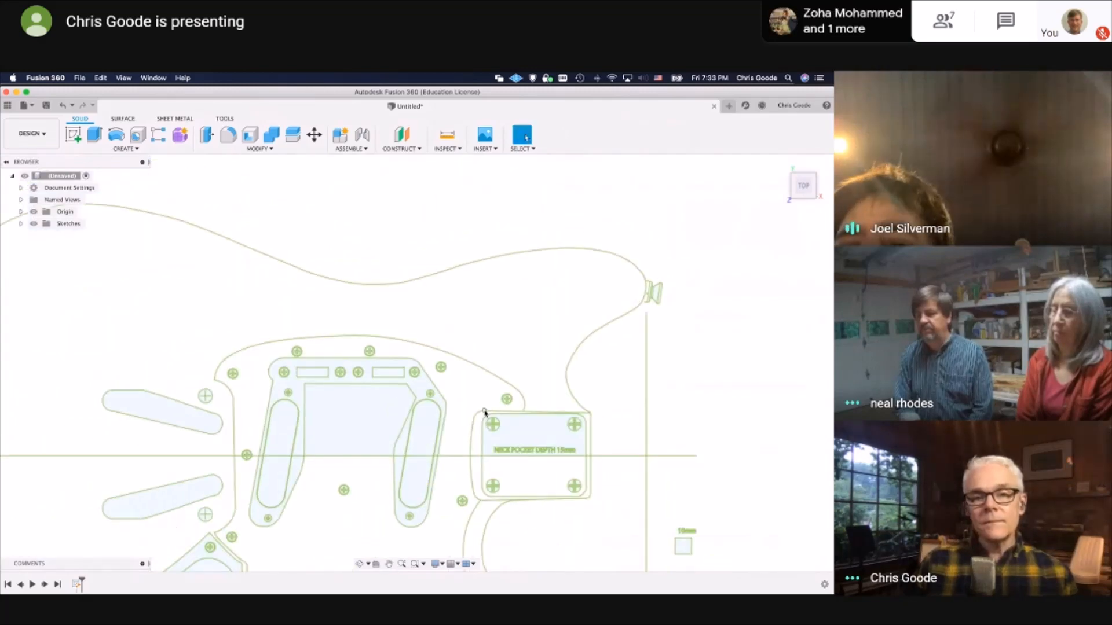
middle_click_drag(485, 413, 624, 311)
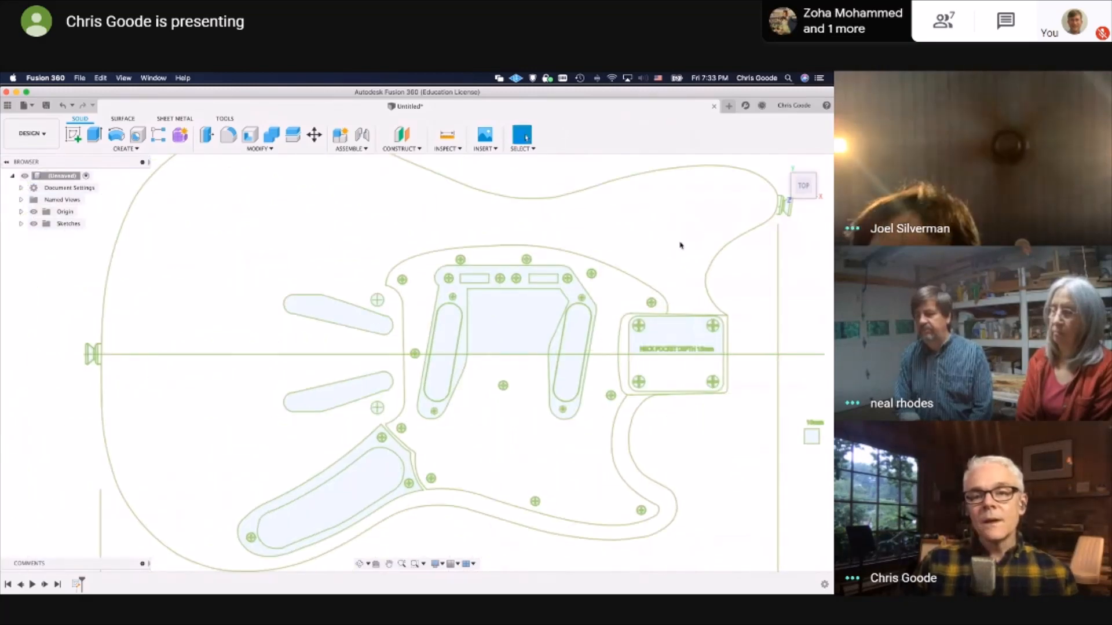
middle_click_drag(681, 246, 642, 275)
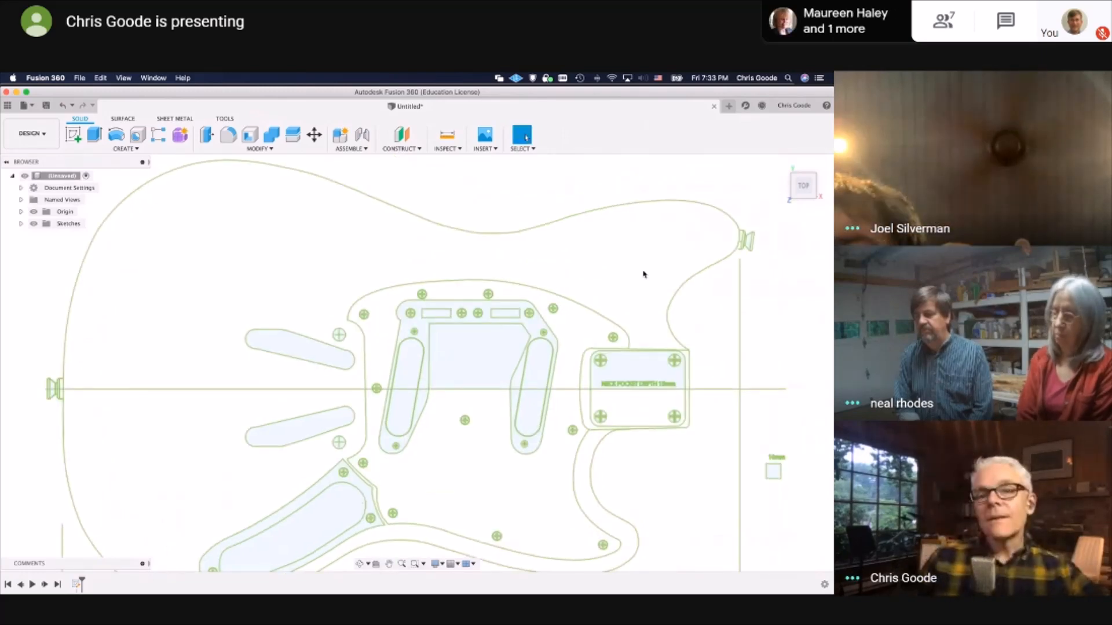
Switch to Safari and open Warmoth's Stratocaster replacement neck page for the Modern construction type
key("ctrl+Up")
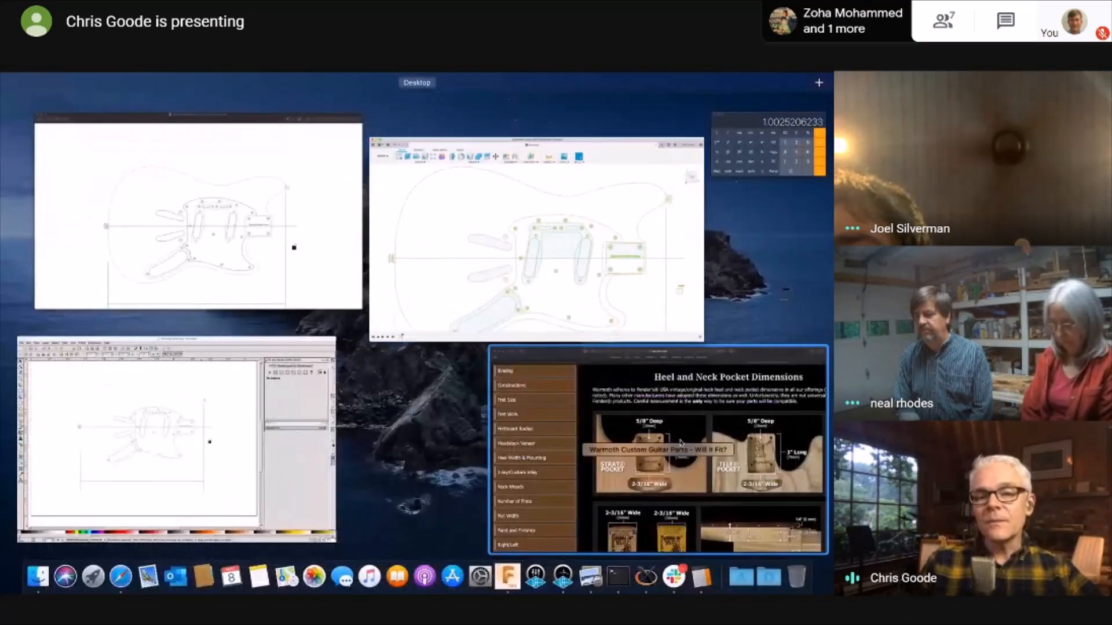
left_click(602, 406)
scroll(118, 217, "up", 5)
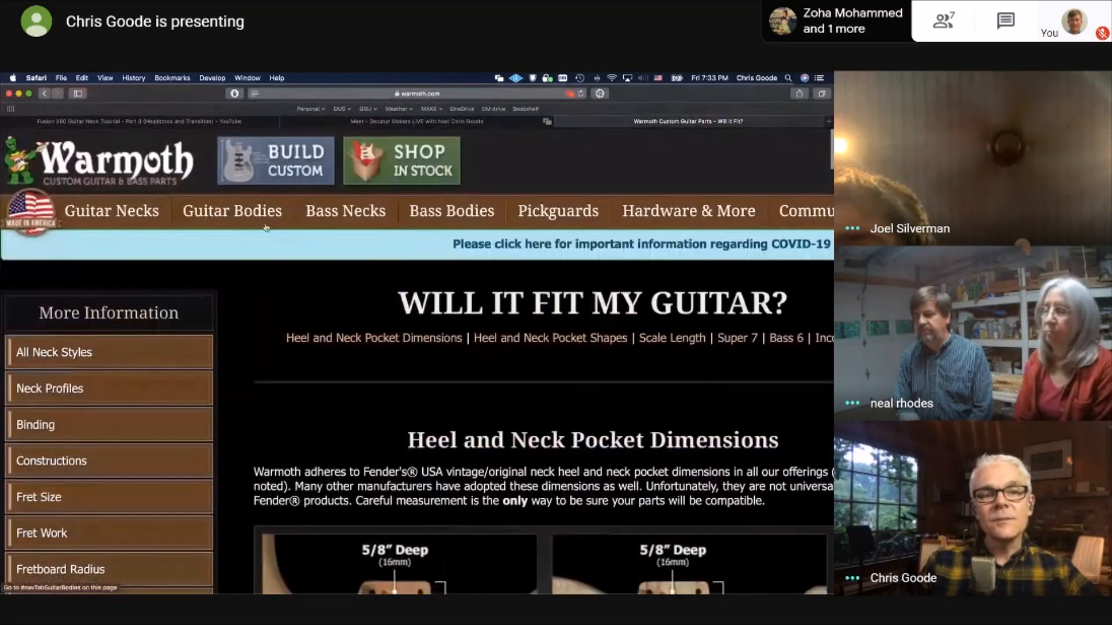
mouse_move(118, 219)
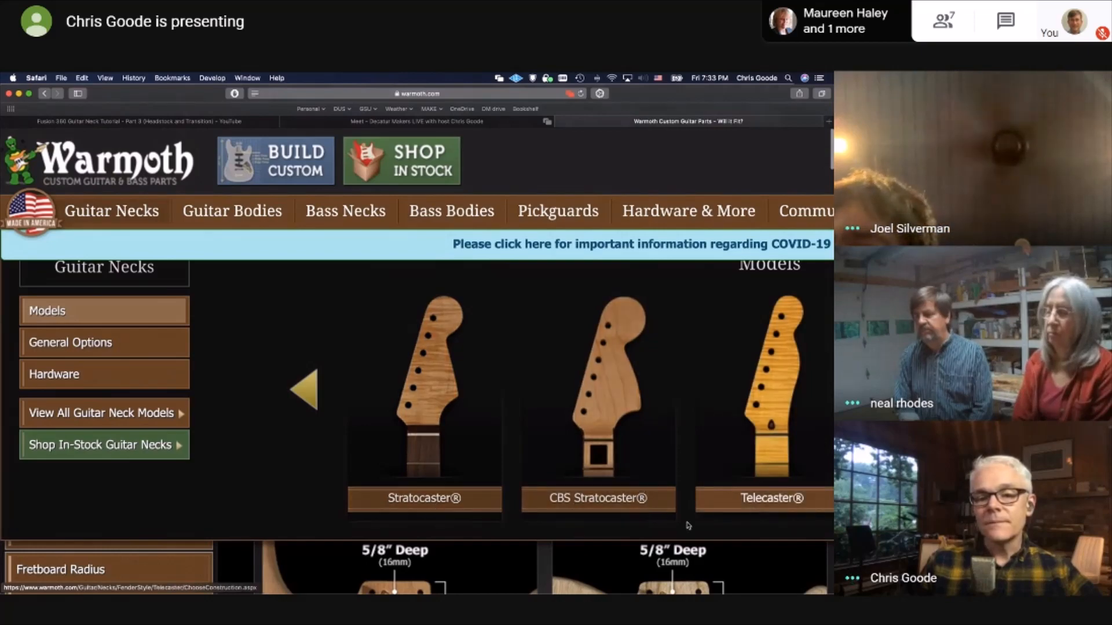
scroll(682, 526, "down", 3)
scroll(682, 526, "up", 1)
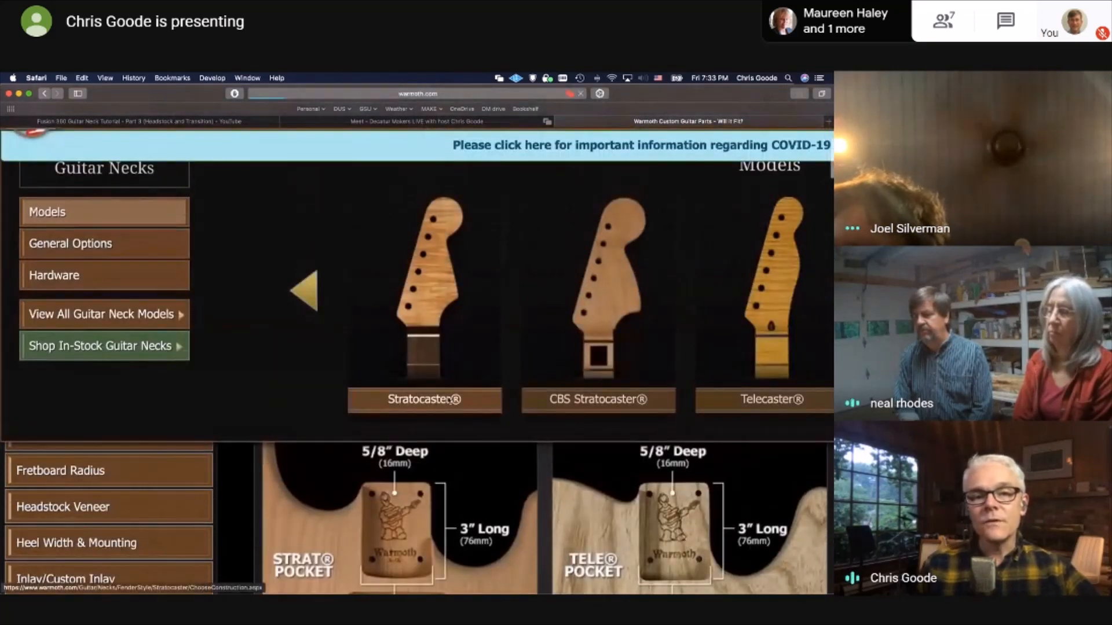
left_click(424, 400)
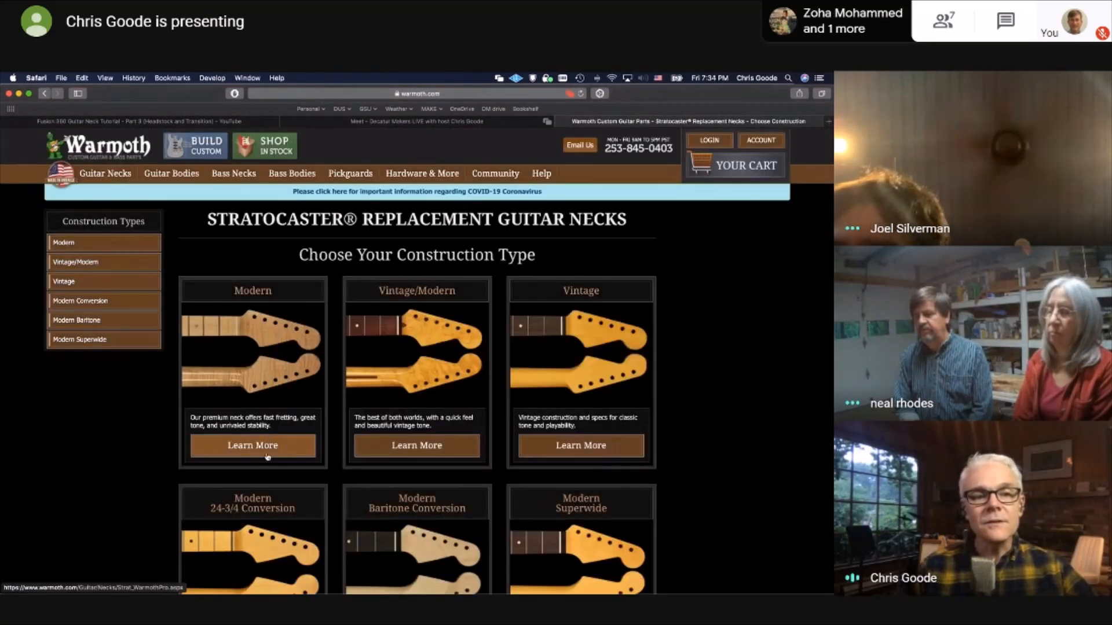
left_click(264, 451)
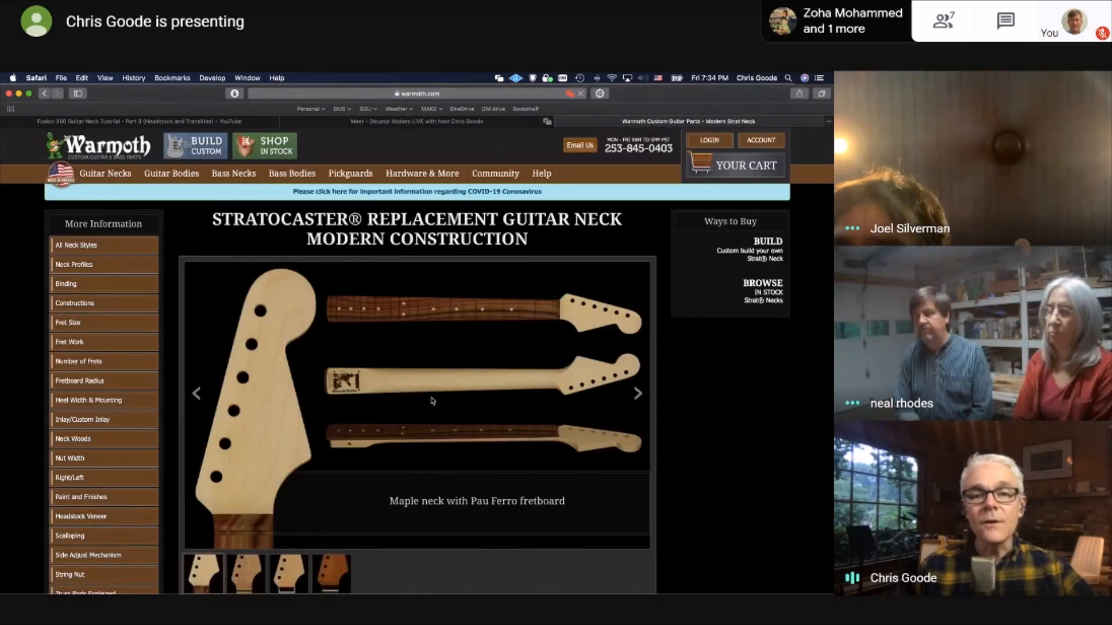
Examine the photos of the Modern Stratocaster necks, including the mahogany neck with rosewood fretboard
scroll(338, 381, "up", 5, "ctrl")
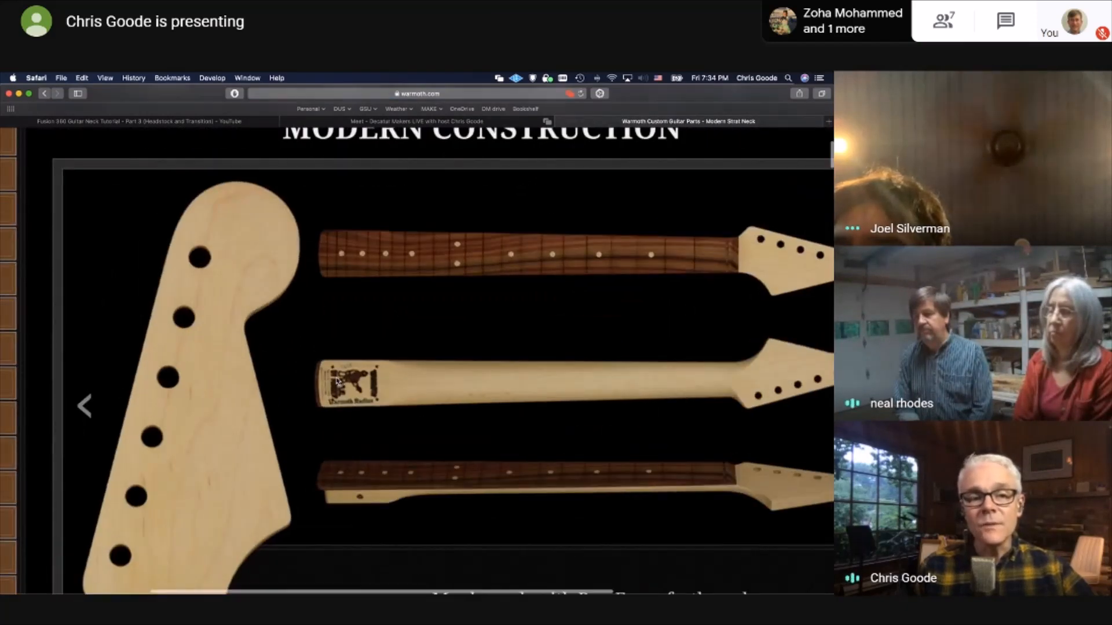
scroll(338, 382, "down", 4)
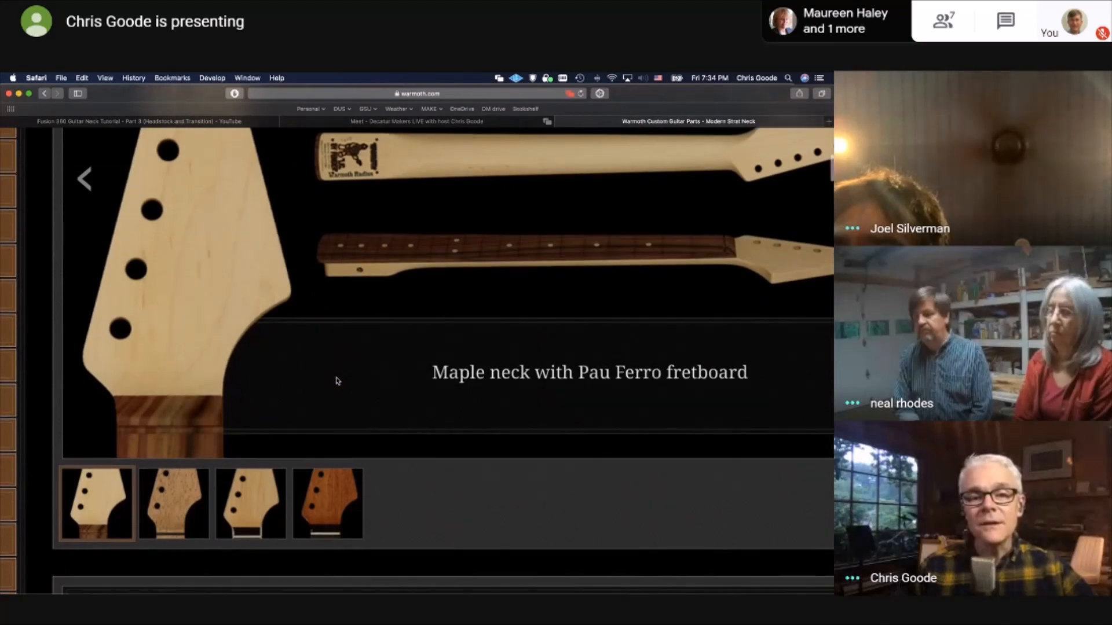
scroll(338, 382, "down", 5, "ctrl")
scroll(338, 381, "up", 1)
scroll(338, 382, "up", 3)
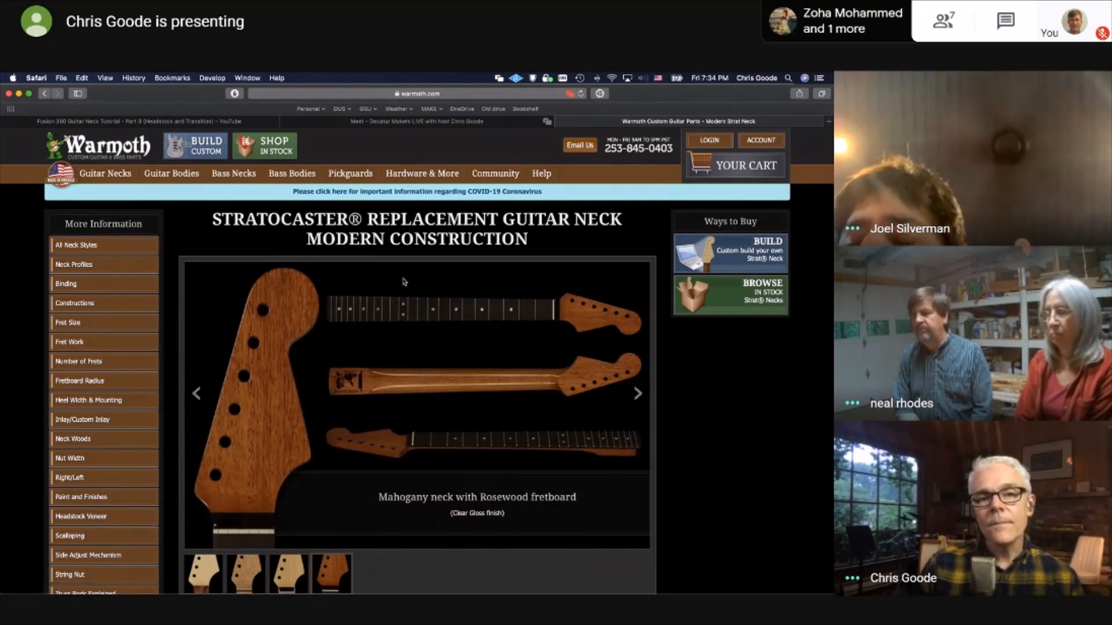
Switch back to Fusion 360 and review the complete guitar body sketch with its pickup cavities and neck pocket
key("ctrl+Up")
left_click(312, 258)
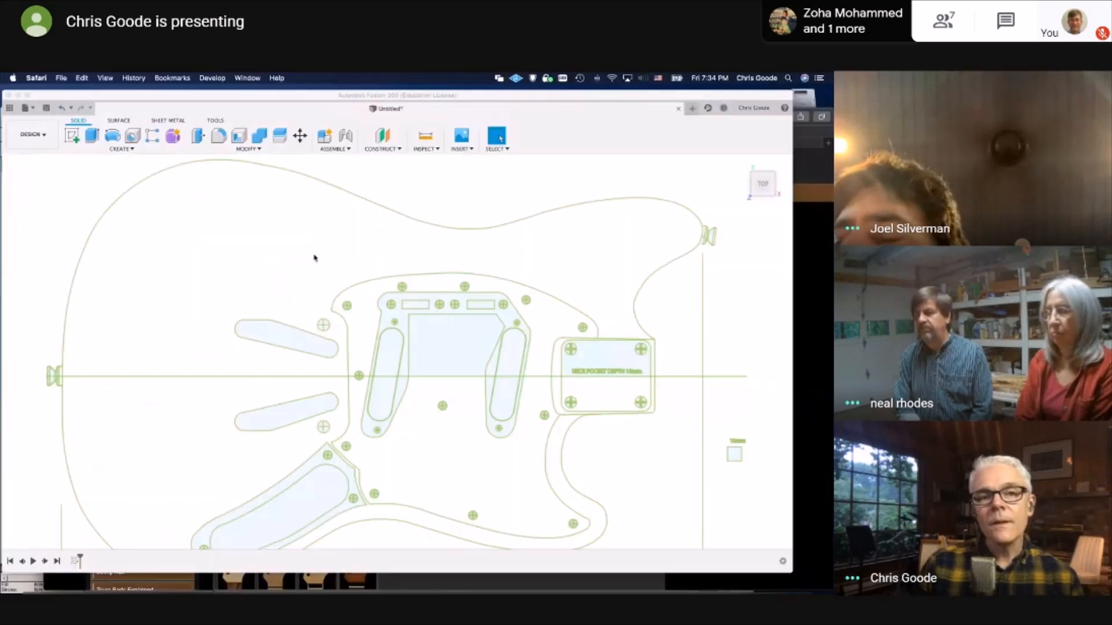
left_click(386, 437)
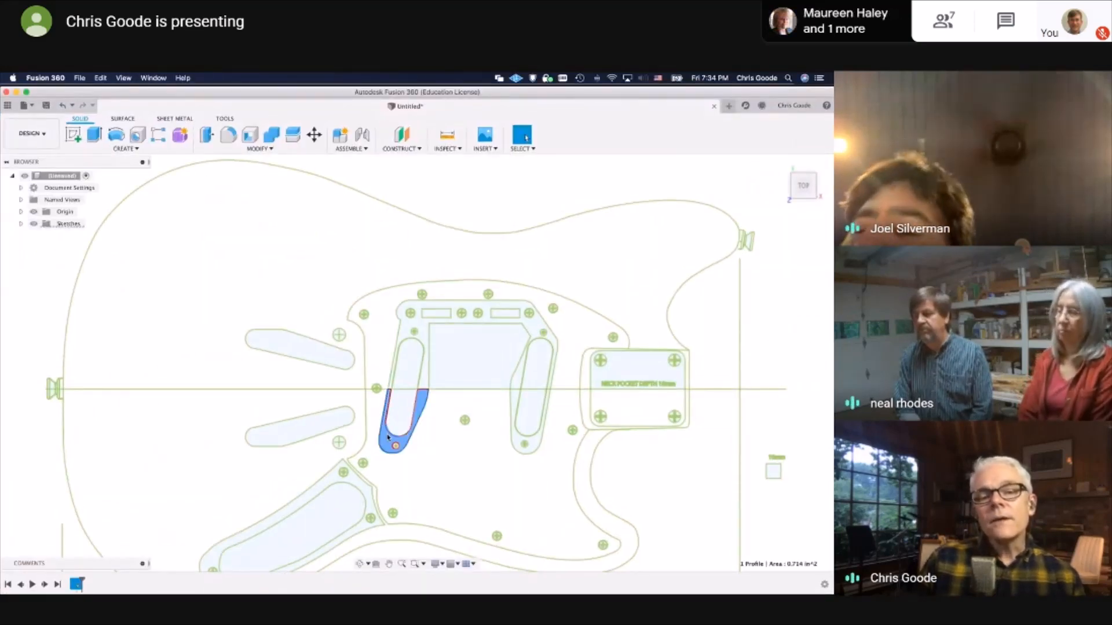
left_click(440, 471)
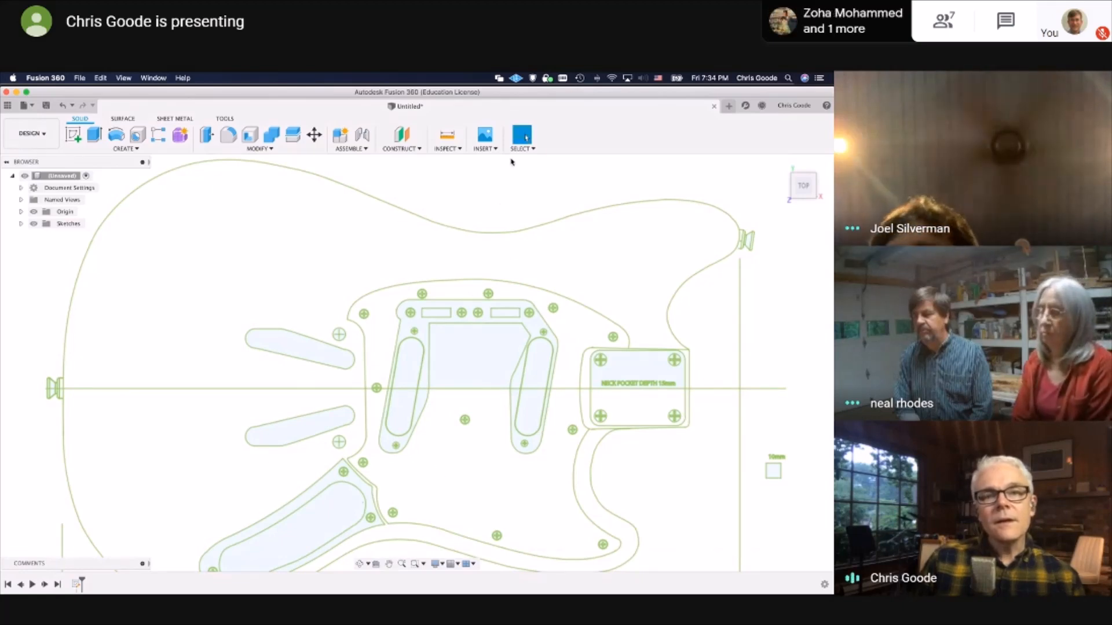
scroll(483, 219, "down", 5)
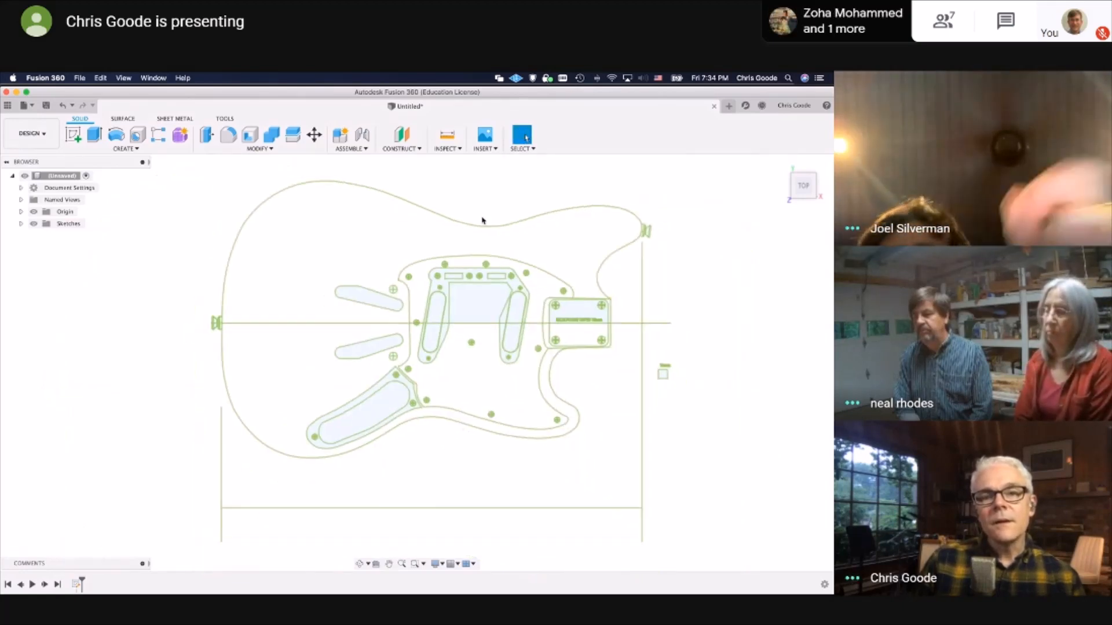
middle_click_drag(517, 297, 292, 353)
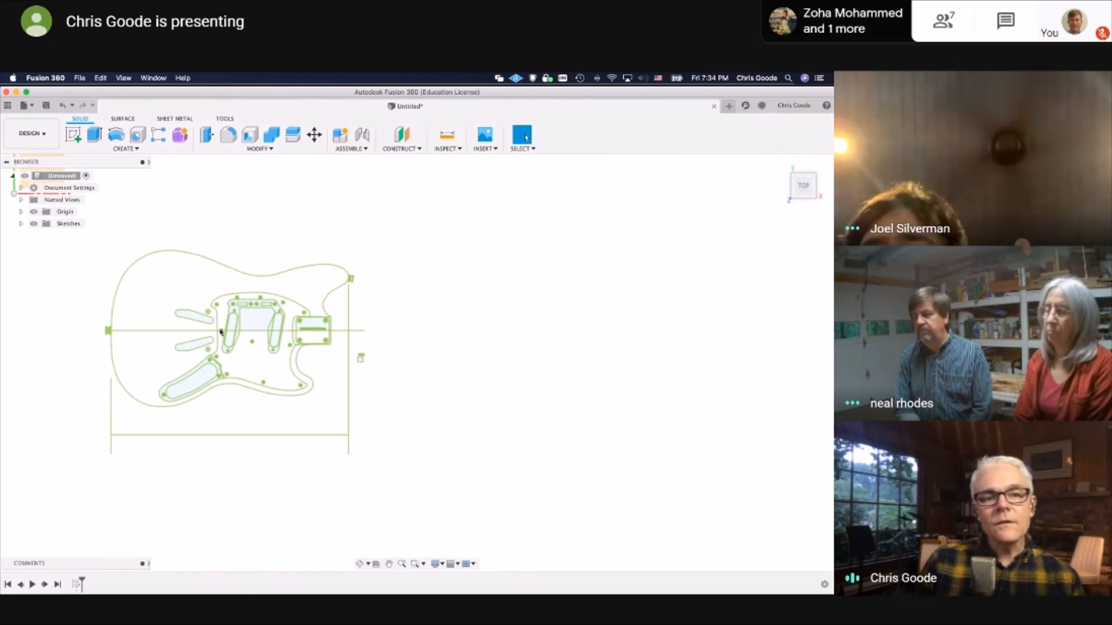
Highlight the long horizontal centerline of the guitar body and check how the cavities sit along it
left_click(342, 333)
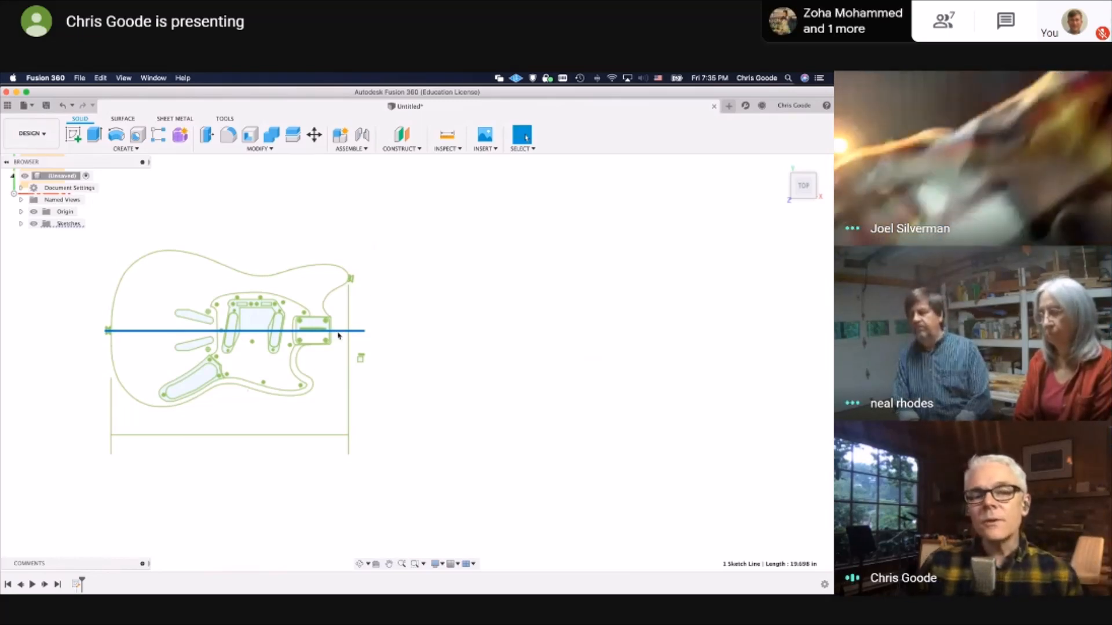
scroll(315, 345, "up", 5)
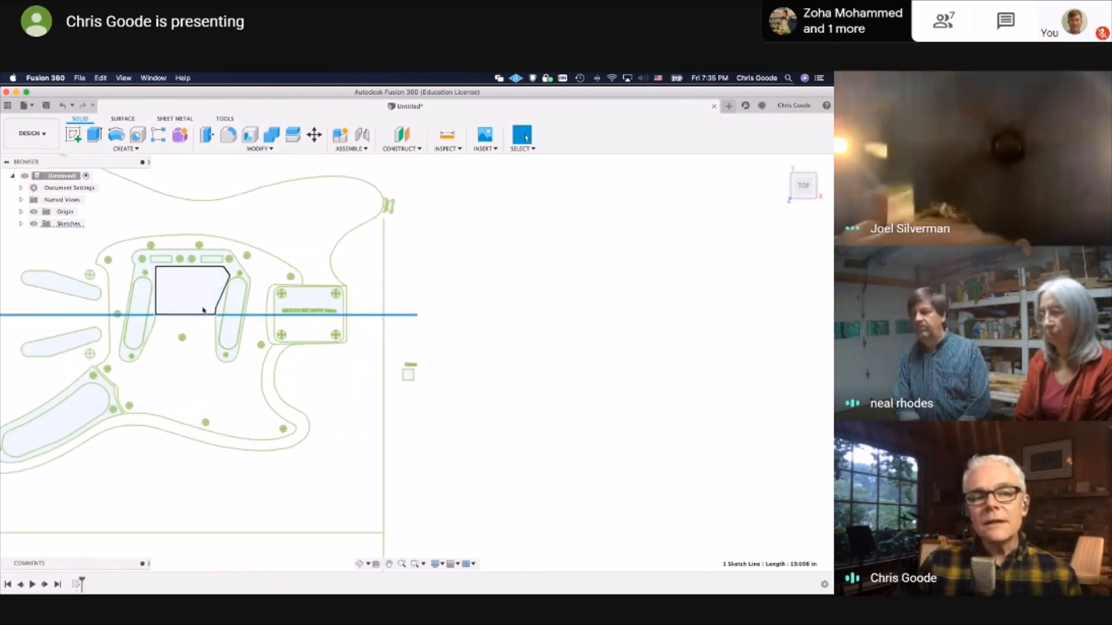
mouse_move(108, 369)
middle_mouse_down()
mouse_move(297, 371)
mouse_move(344, 395)
middle_mouse_up()
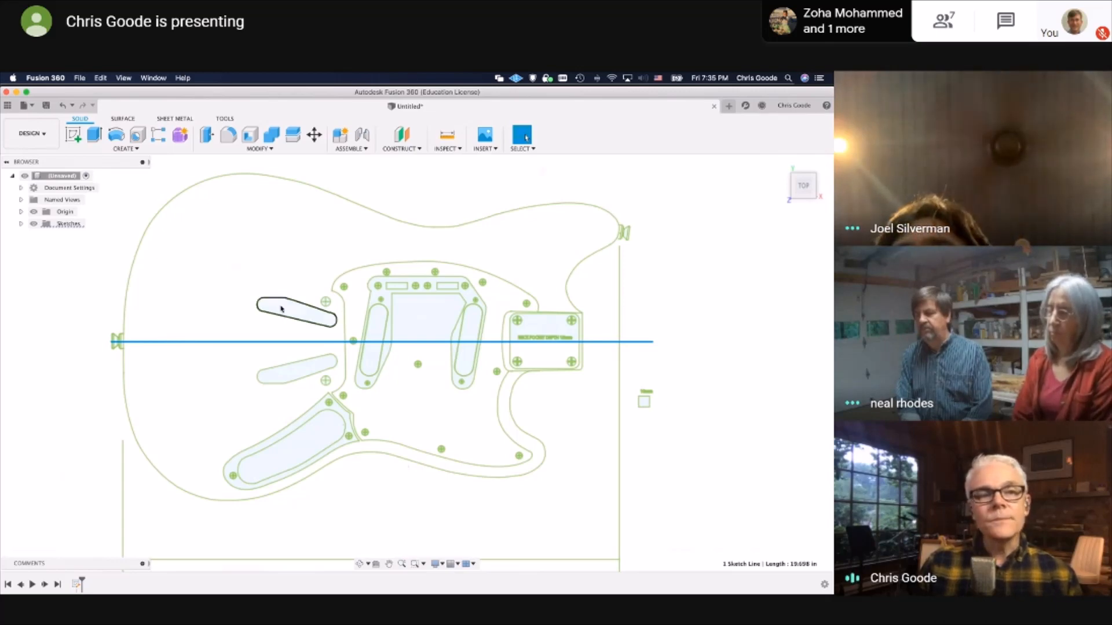
Inspect the separate spline segments of the guitar body's outer outline around its upper rear curve
left_click(232, 177)
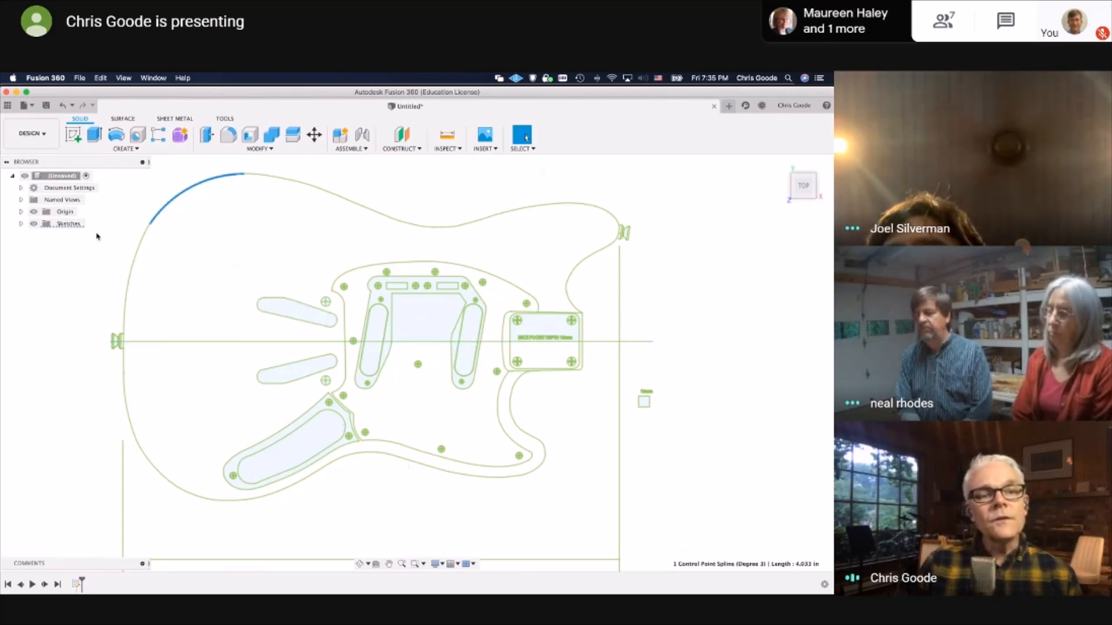
left_click(149, 224)
left_click(140, 248)
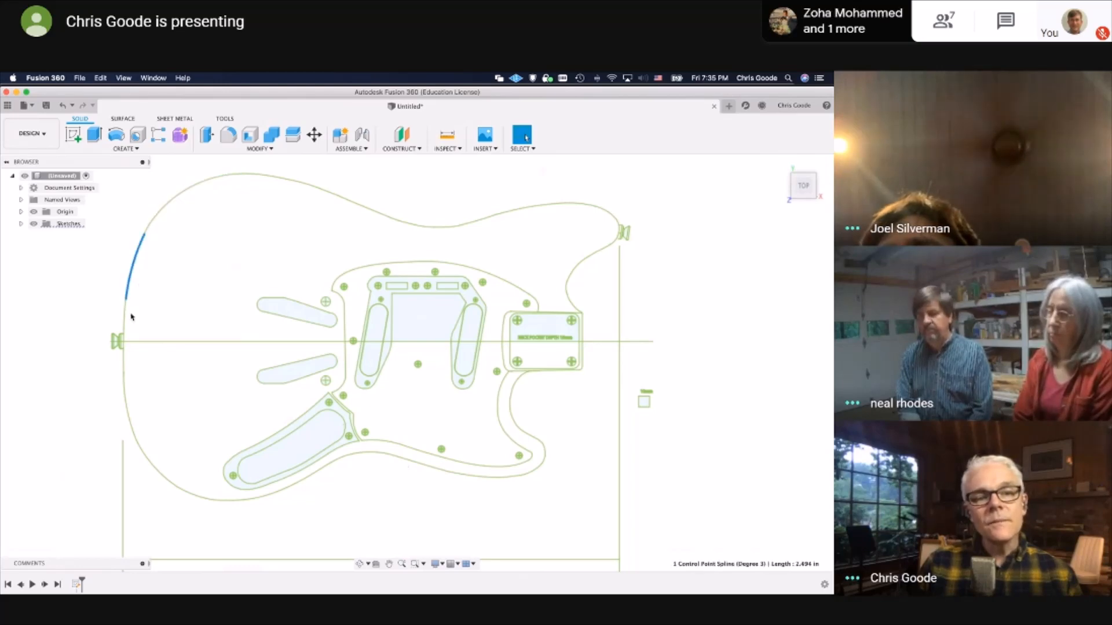
Inspect a rear segment of the guitar's outer outline and the closed profile of the lower slot-shaped cavity, then clear the selection
left_click(125, 313)
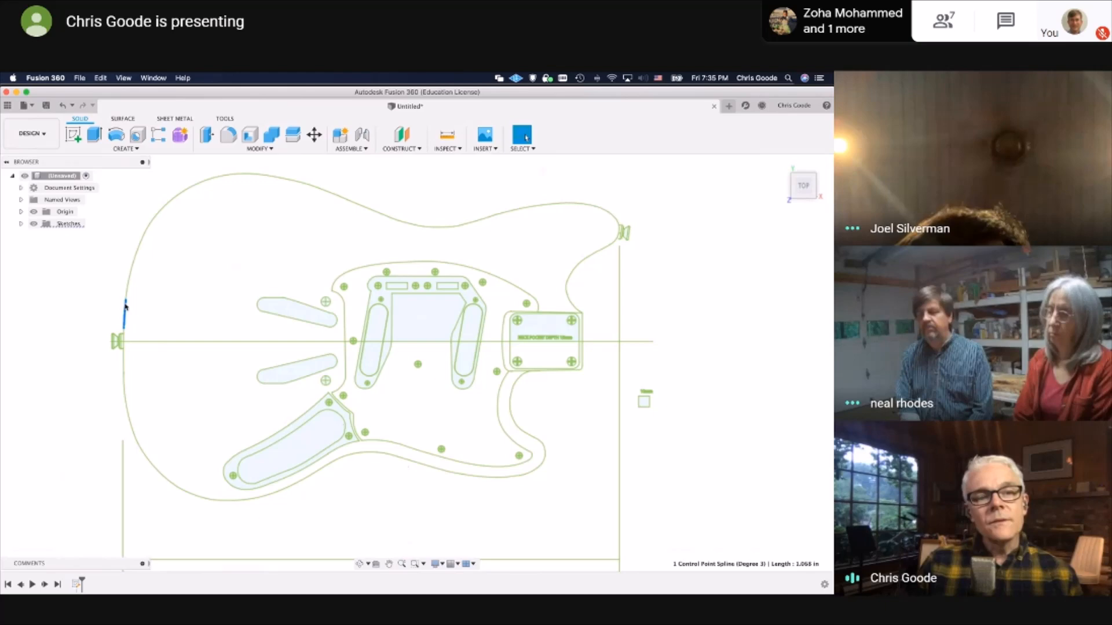
left_click(299, 312)
middle_click_drag(349, 401, 349, 368, "shift")
left_click(415, 339)
left_click(282, 369)
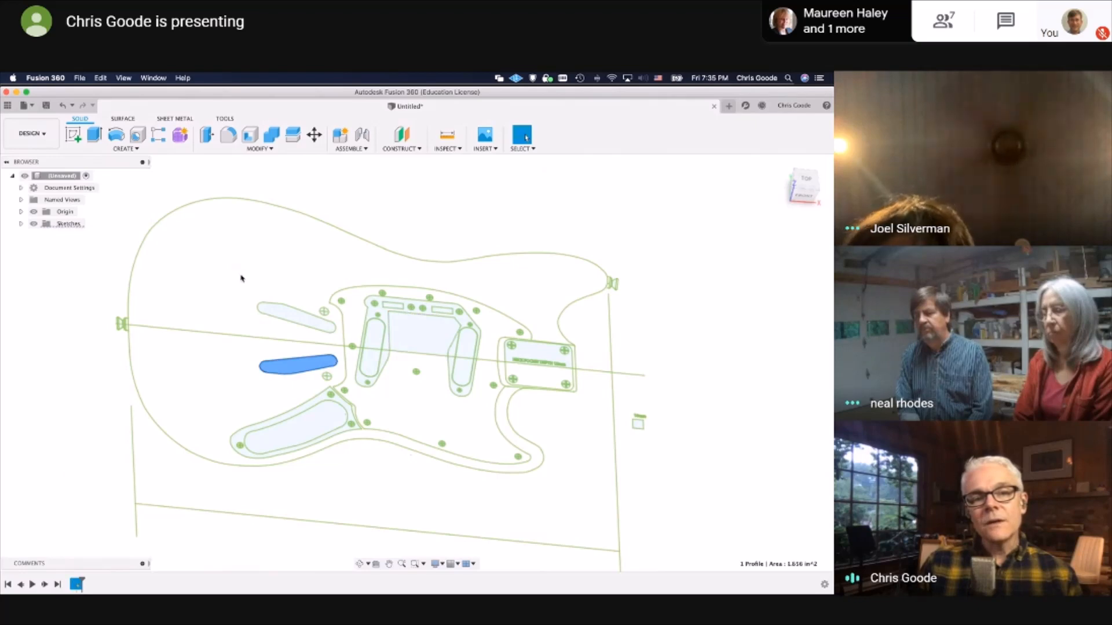
left_click(242, 279)
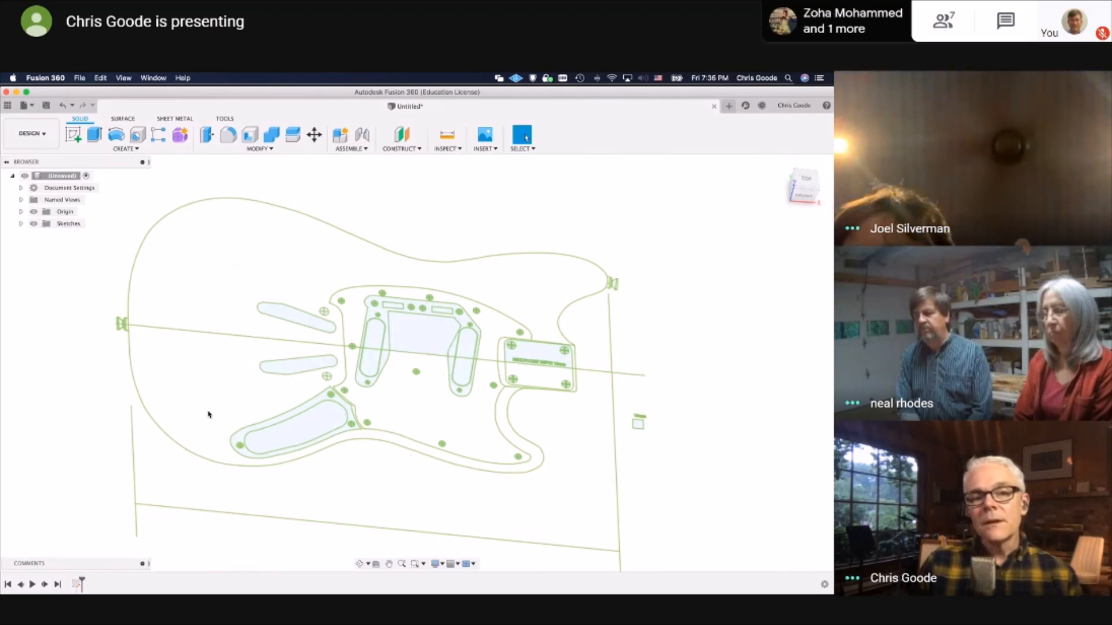
Try extruding the upper slot-shaped cavity profile 1.437 in as a new body
left_click(285, 315)
right_click(284, 314)
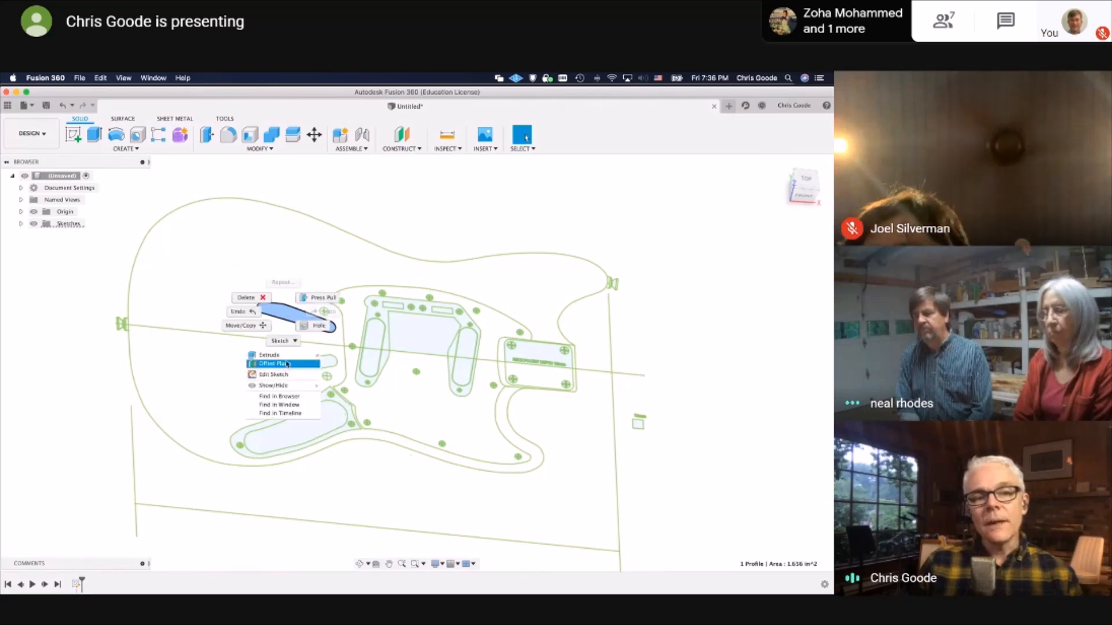
left_click(269, 355)
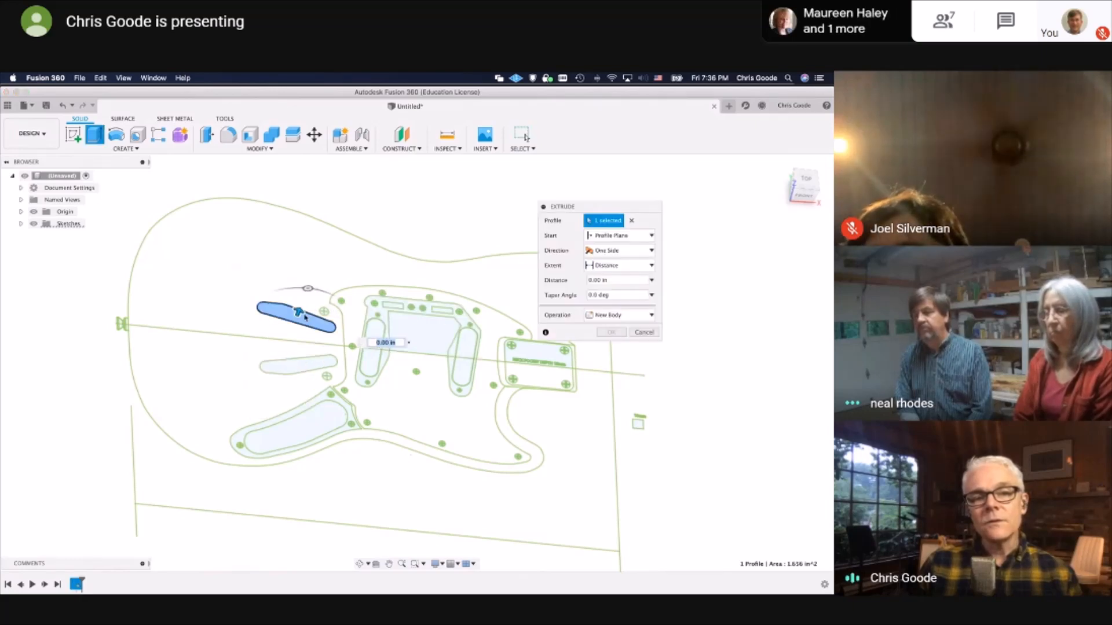
left_click_drag(299, 316, 306, 286)
middle_click_drag(345, 418, 336, 377, "shift")
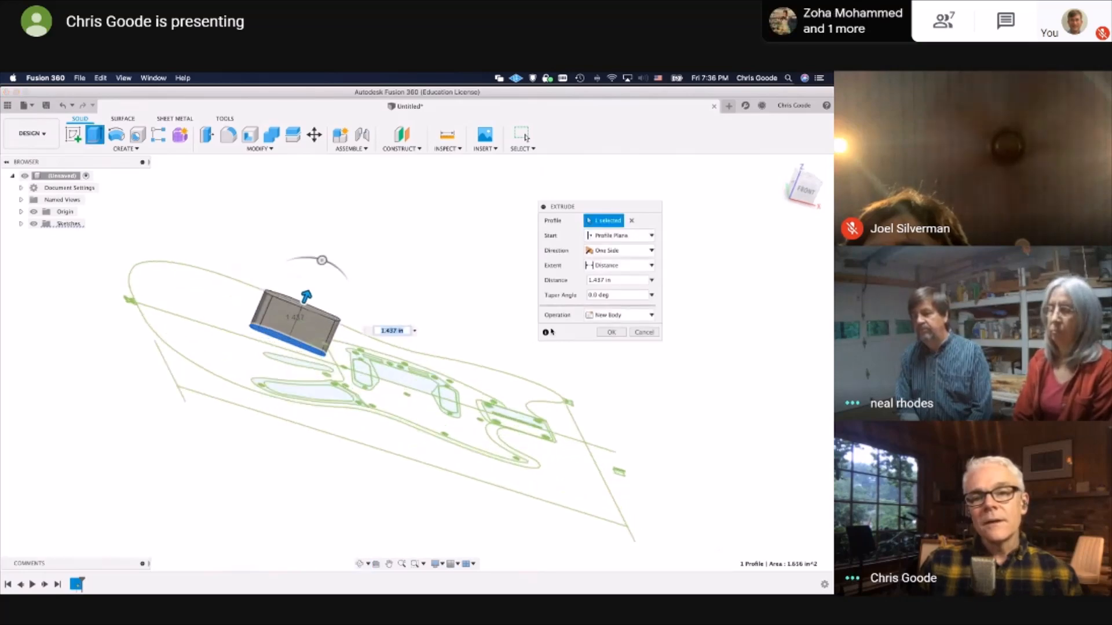
left_click(643, 334)
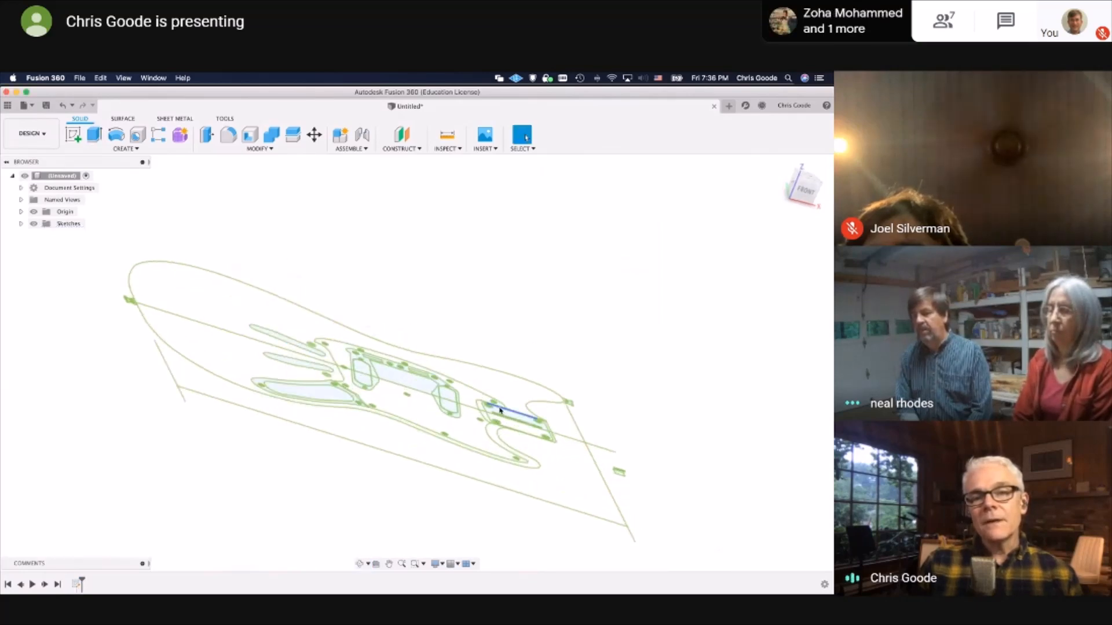
From the top view, examine the outline joint near the upper horn and the curve ends at the neck pocket's lower edge for gaps
middle_click_drag(643, 335, 747, 205, "shift")
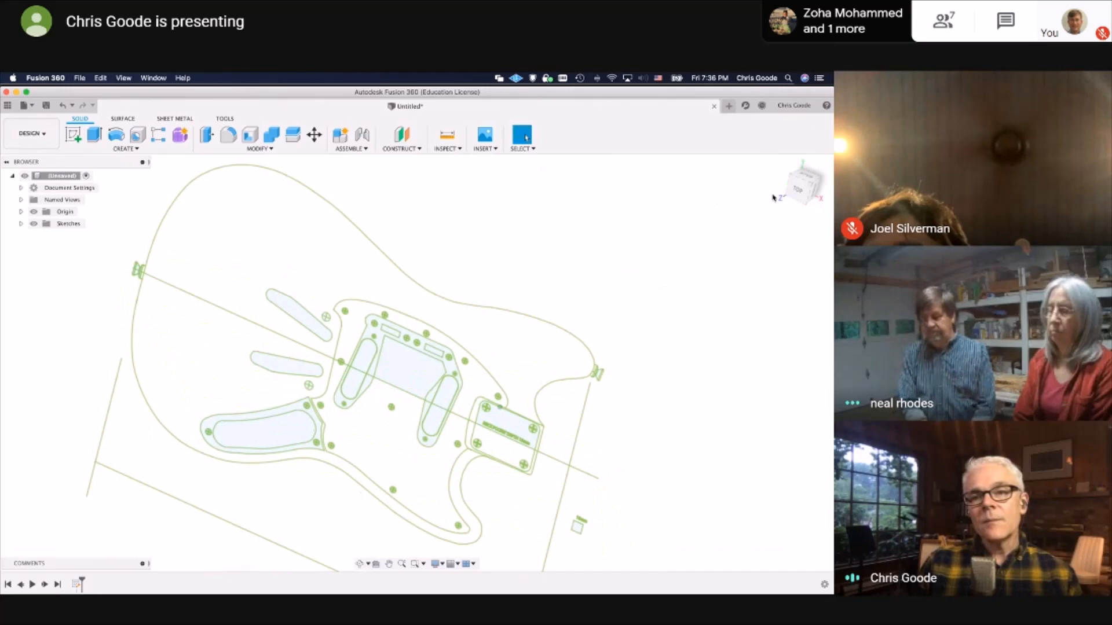
left_click(805, 183)
left_click(511, 393)
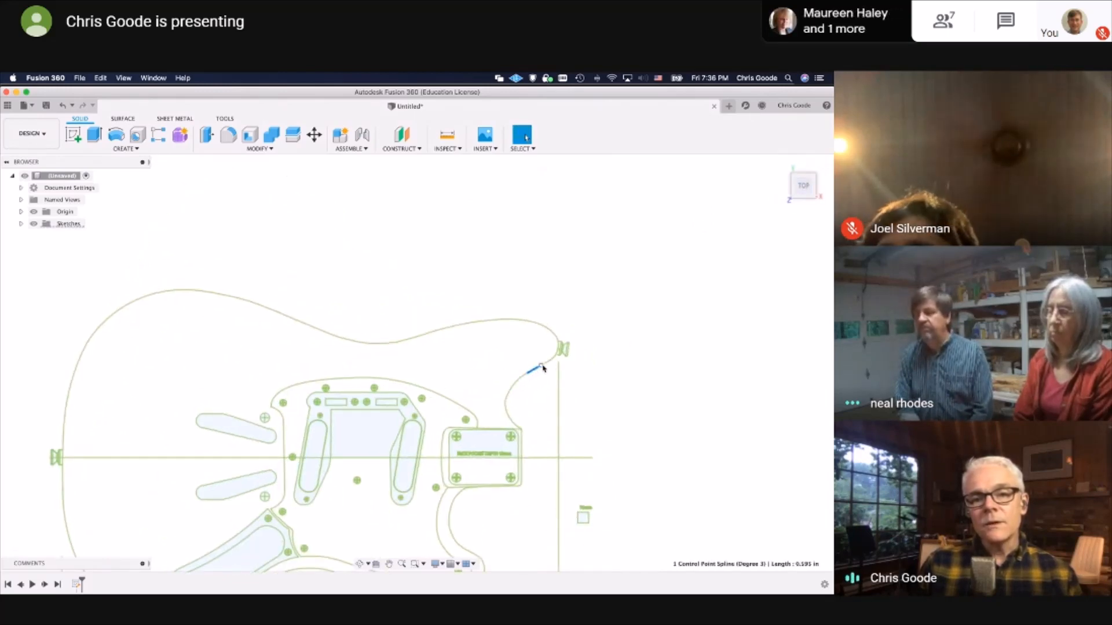
left_click(541, 366)
scroll(443, 509, "up", 10)
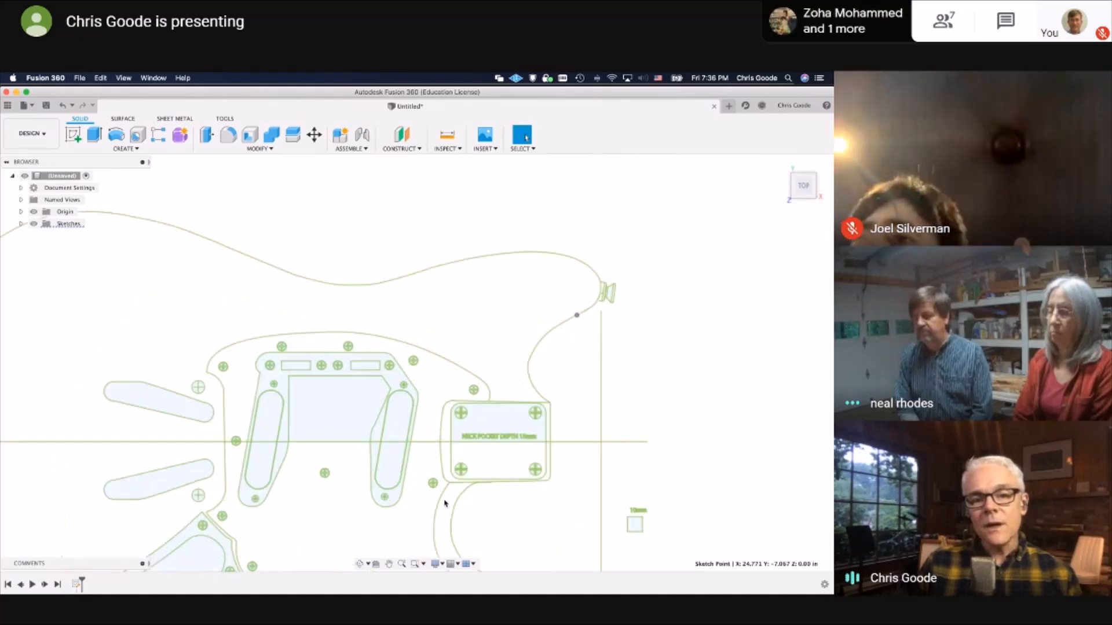
scroll(376, 462, "up", 8)
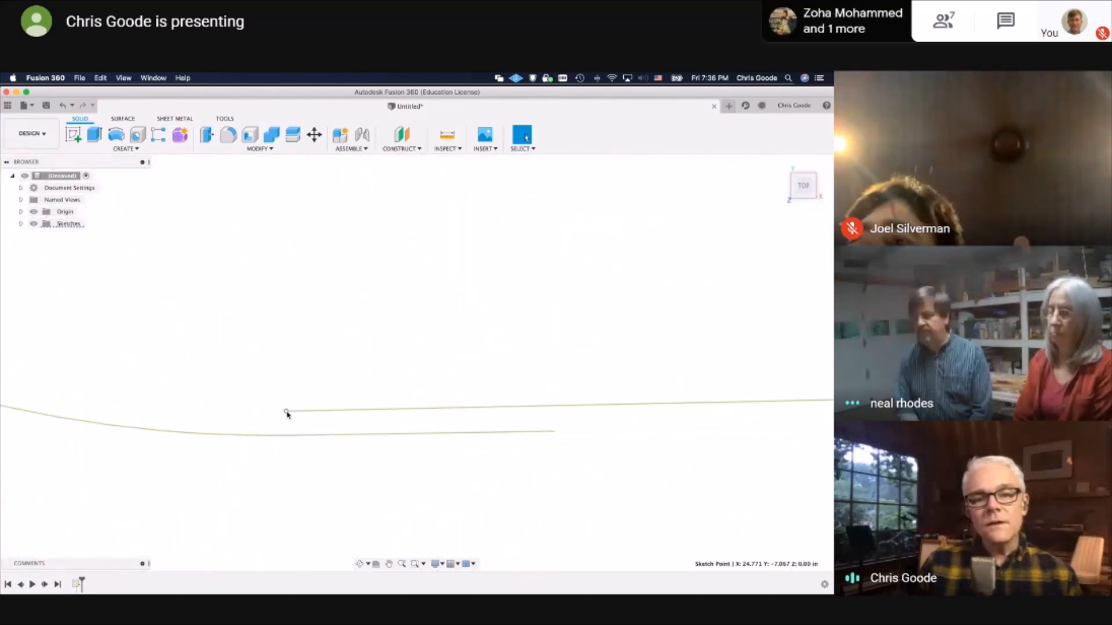
Try shifting the loose line endpoint at the neck pocket's lower edge, and undo the move
mouse_move(287, 414)
left_mouse_down()
mouse_move(479, 411)
mouse_move(601, 434)
mouse_move(261, 450)
left_mouse_up()
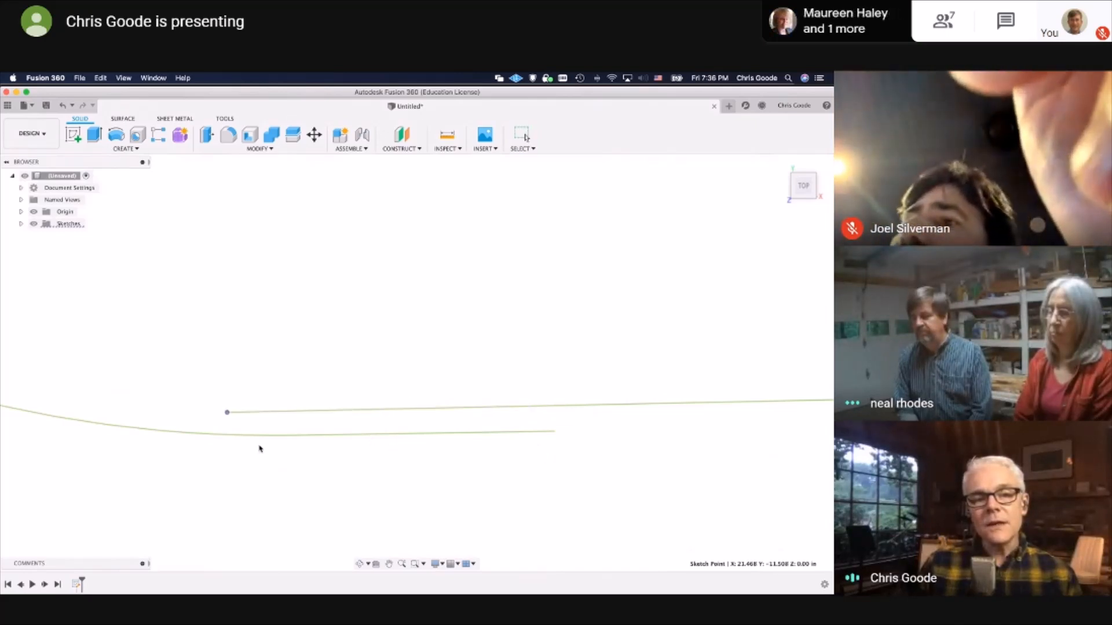
key("super+z")
scroll(298, 375, "down", 4)
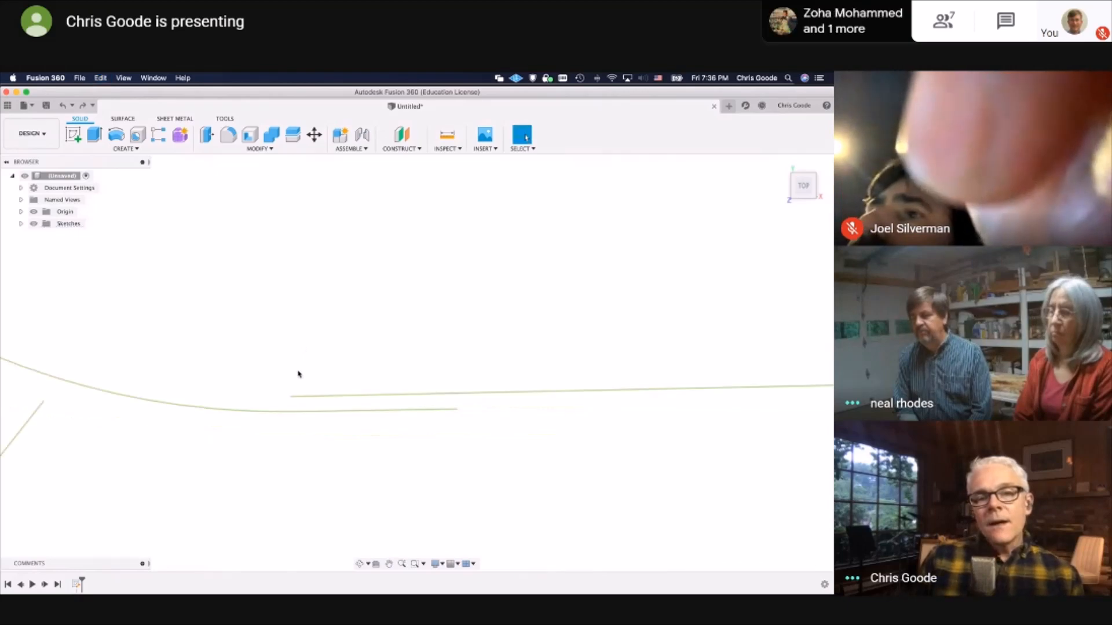
Examine the neck pocket's edges and upper corner for unconnected curves, and check the whole body outline again
scroll(298, 375, "down", 8)
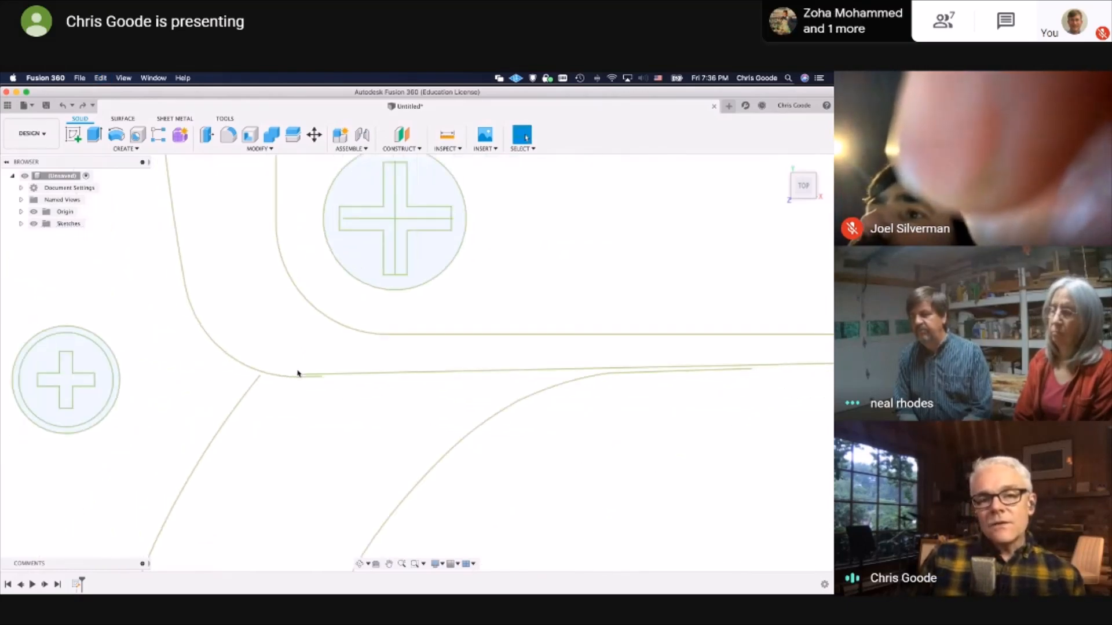
scroll(298, 374, "down", 5)
middle_click_drag(672, 238, 500, 476)
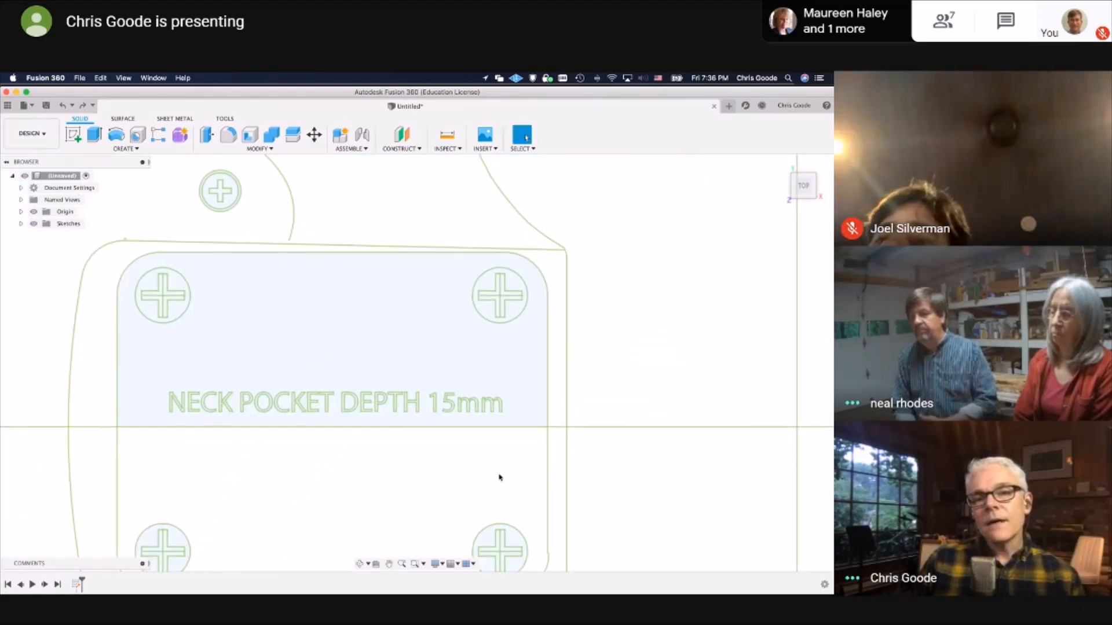
scroll(566, 256, "up", 5)
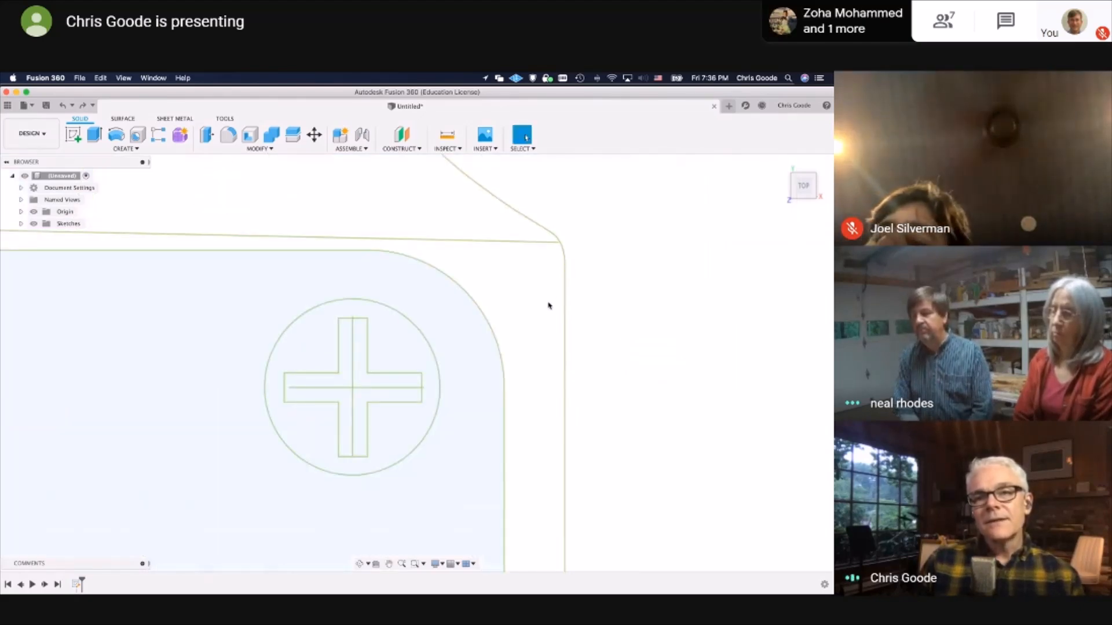
scroll(520, 354, "down", 7)
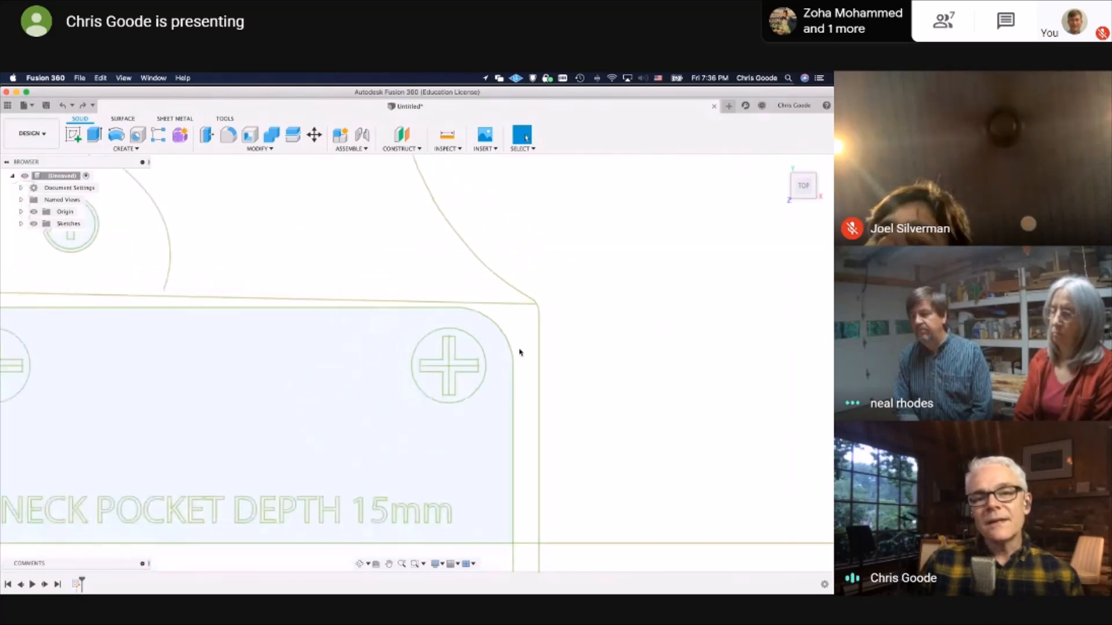
scroll(519, 354, "down", 8)
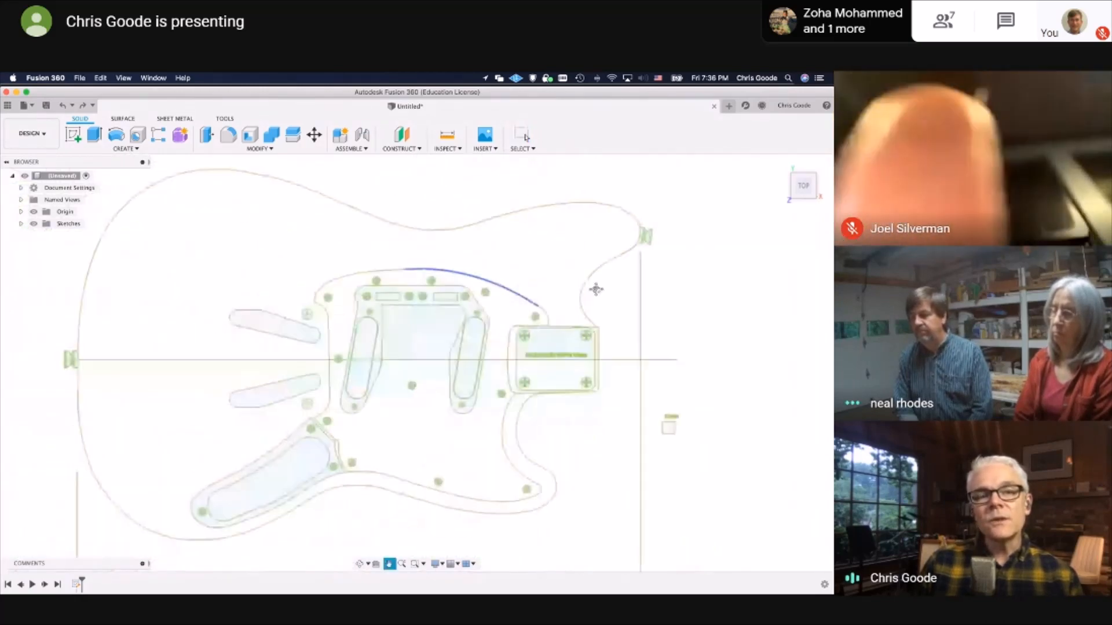
middle_click_drag(388, 239, 373, 285)
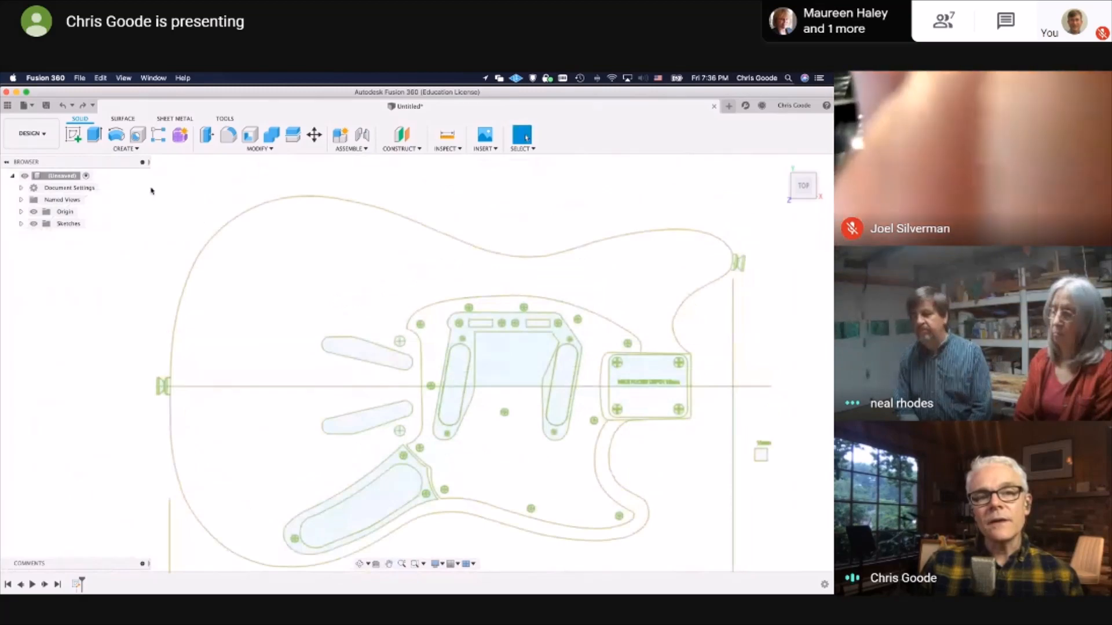
Unmute the meeting microphone and mute it again
mouse_move(152, 190)
left_mouse_down()
mouse_move(558, 489)
mouse_move(808, 571)
left_mouse_up()
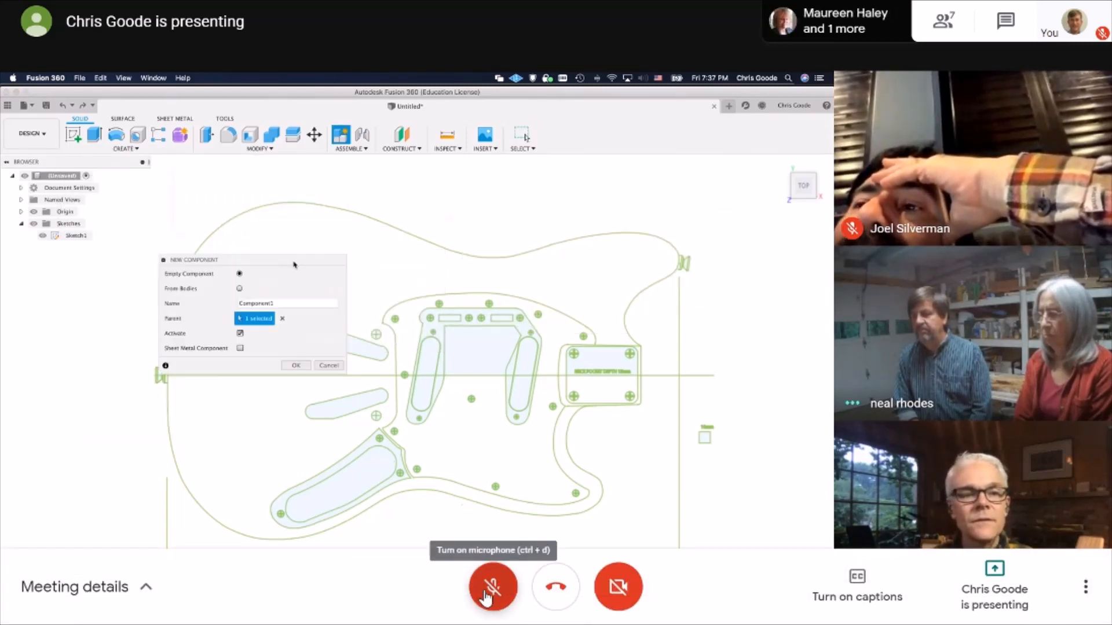
left_click(490, 586)
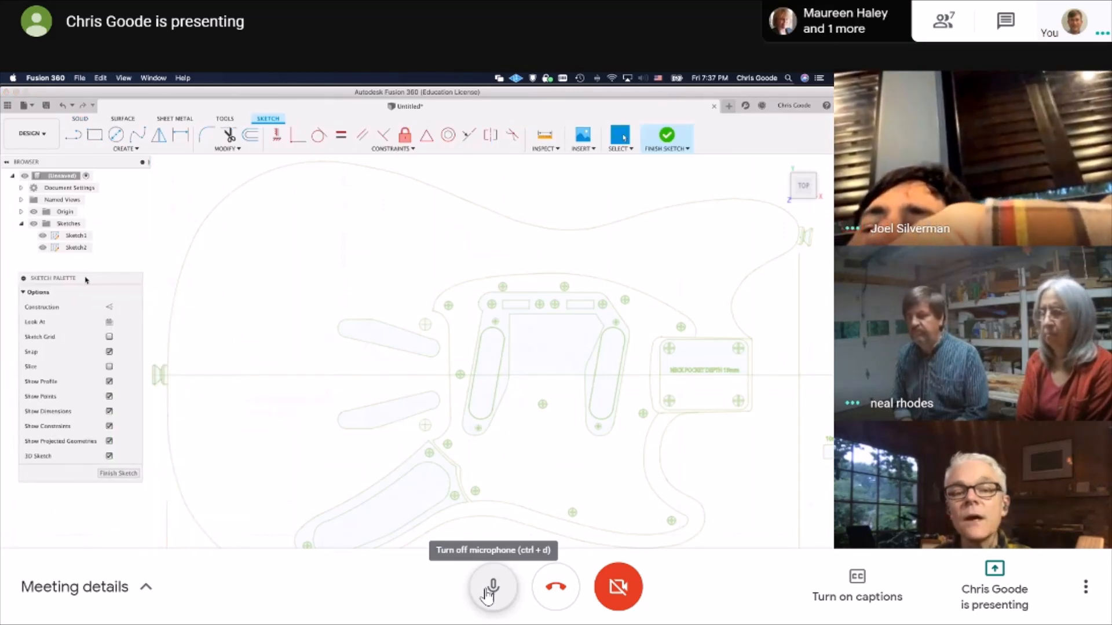
left_click(491, 589)
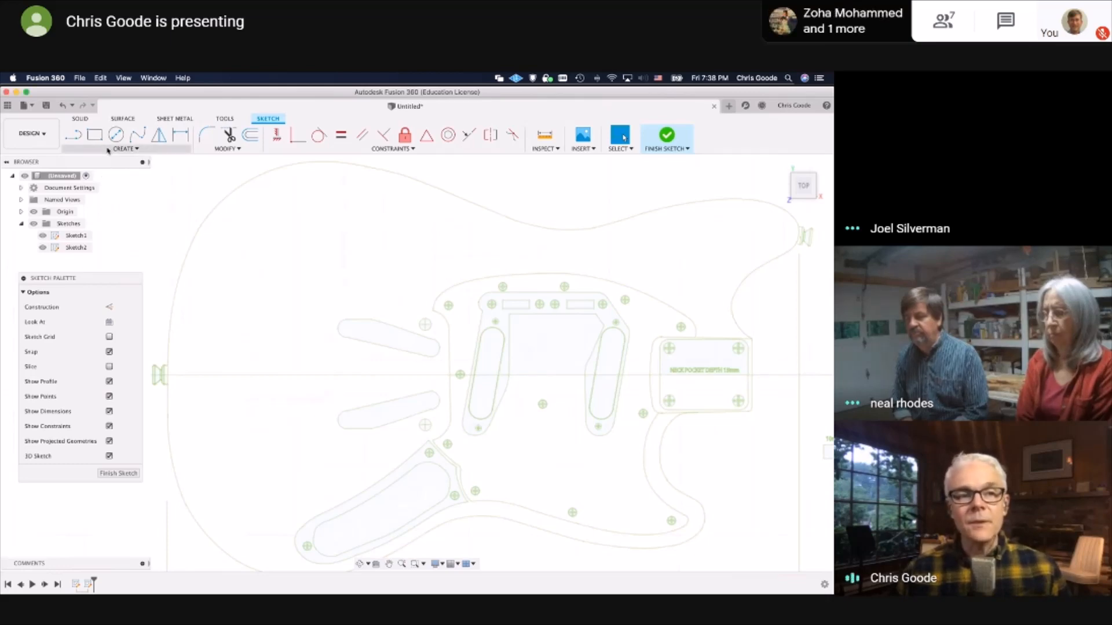
Look through the sketch creation tools and leave the second sketch without drawing anything
left_click(108, 149)
left_click(108, 151)
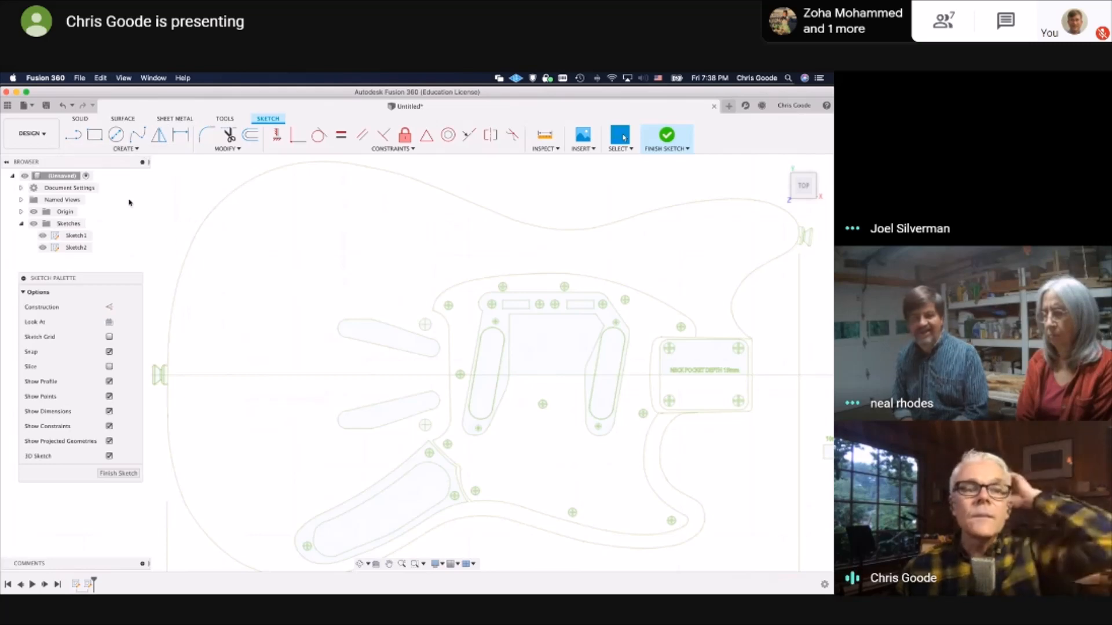
left_click(125, 150)
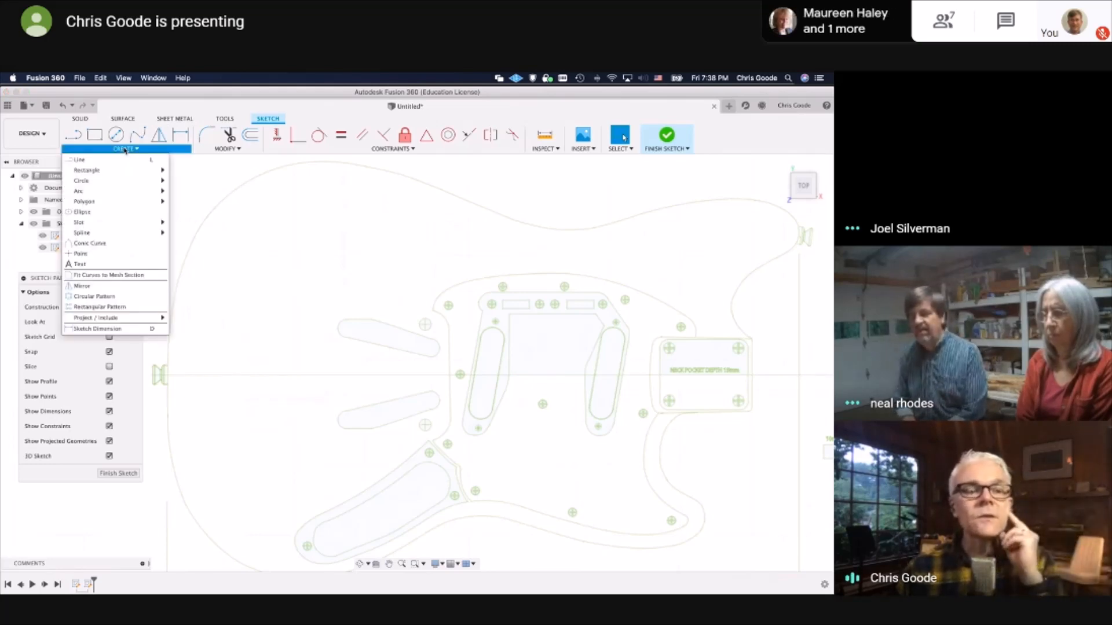
left_click(188, 182)
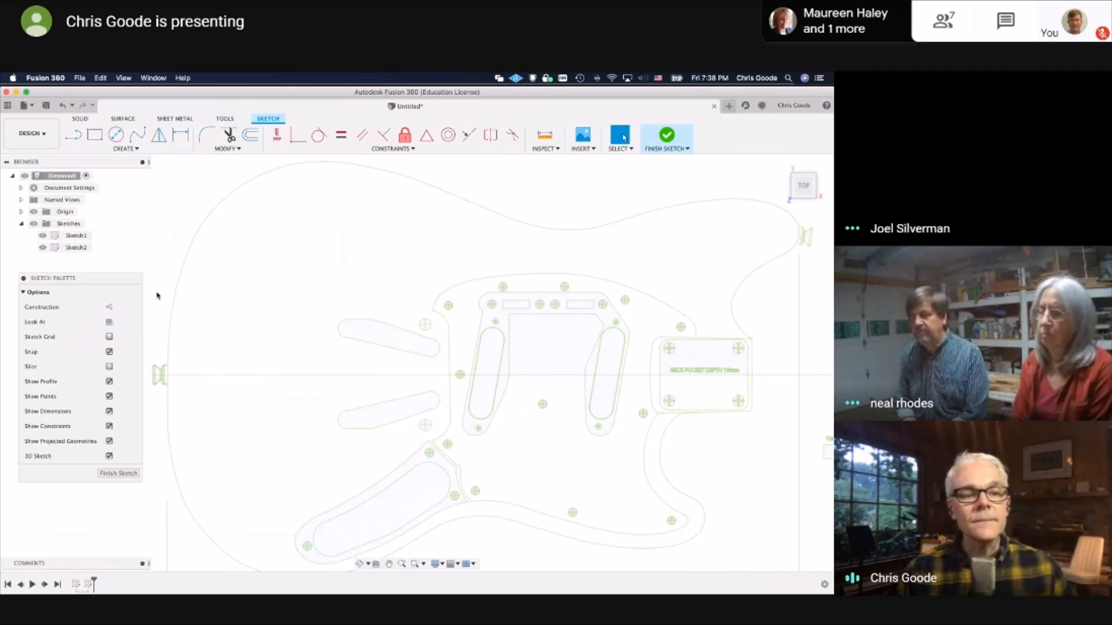
left_click(113, 473)
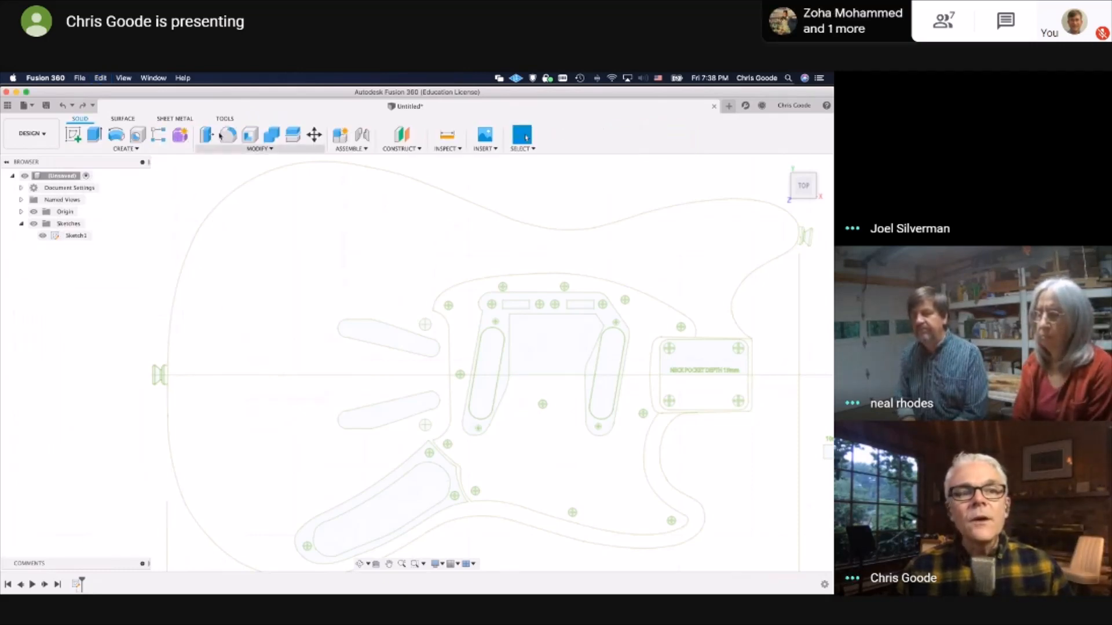
left_click(39, 136)
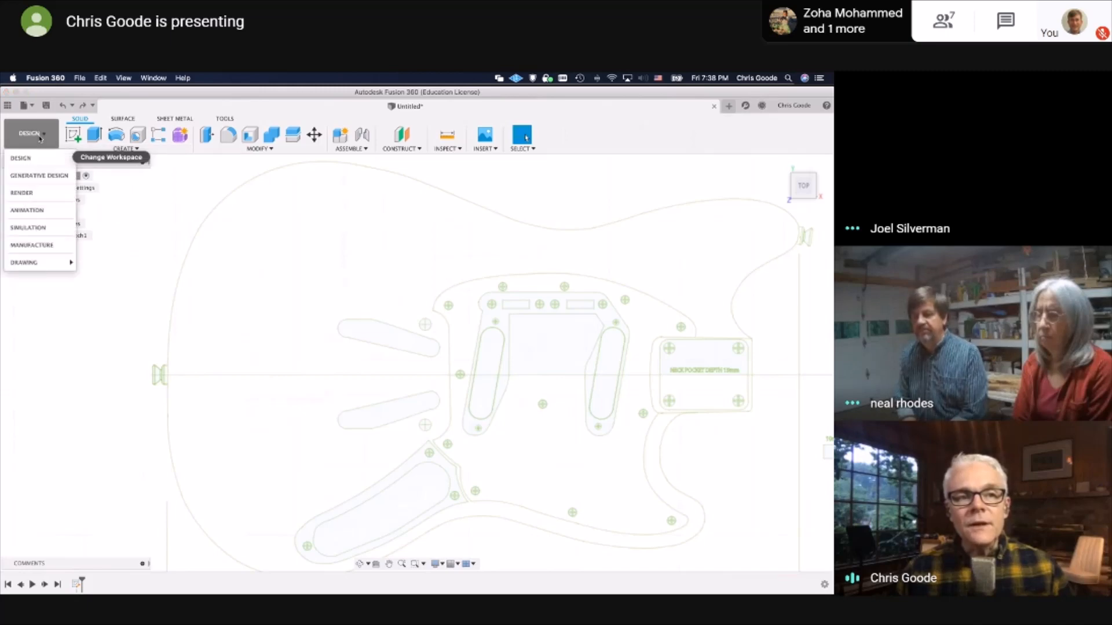
left_click(79, 123)
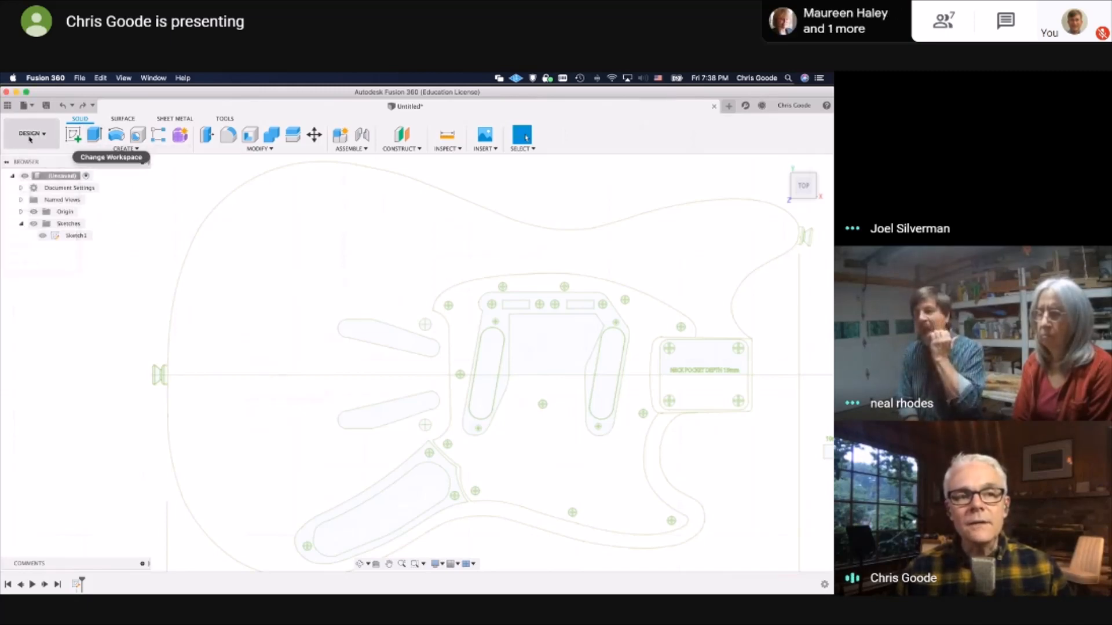
Check the meeting's participant list and close it
mouse_move(988, 230)
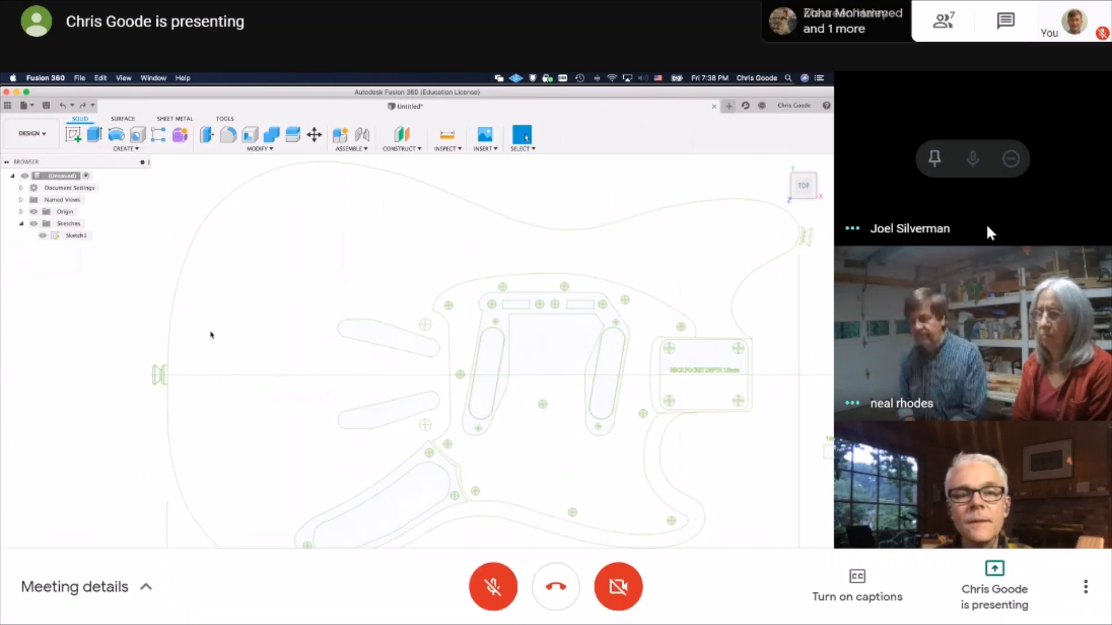
left_click(951, 25)
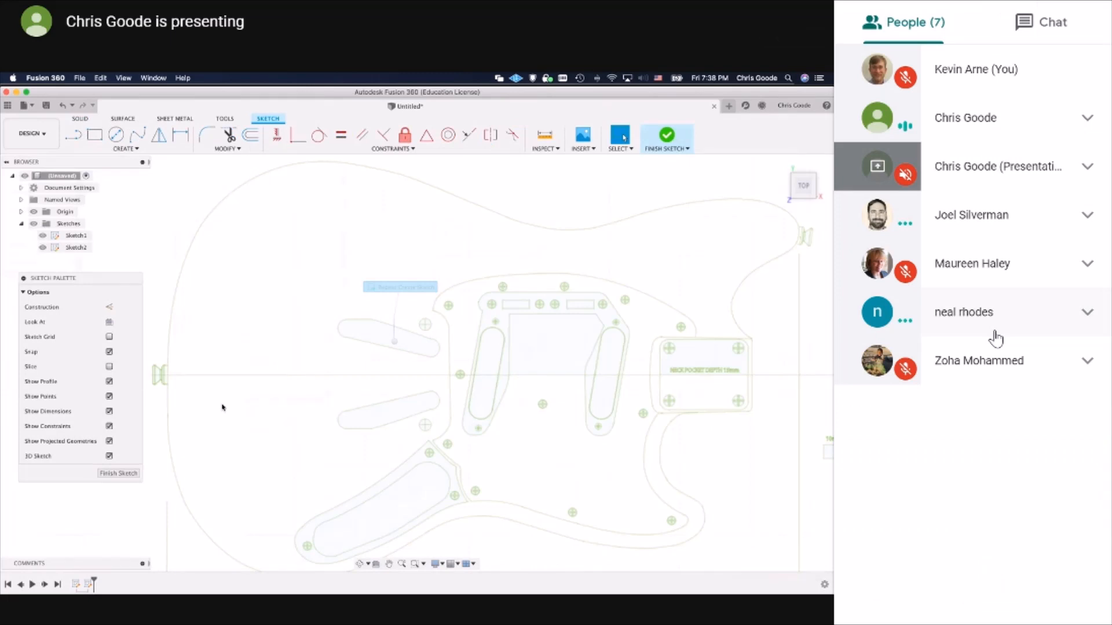
left_click(705, 33)
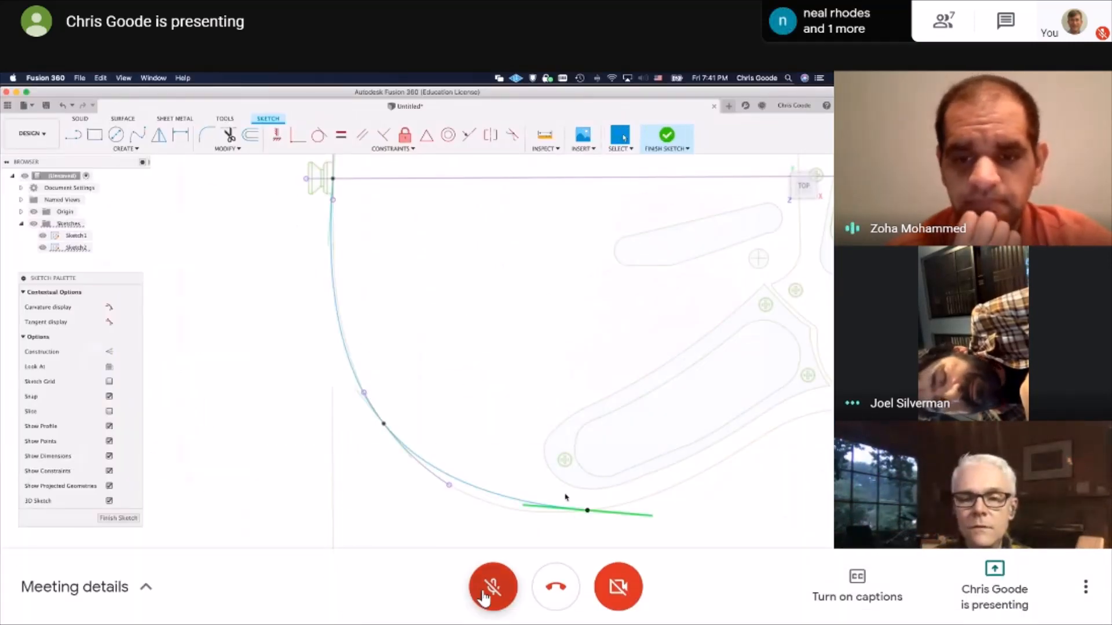
Briefly switch on the meeting microphone and switch it off again
left_click(492, 586)
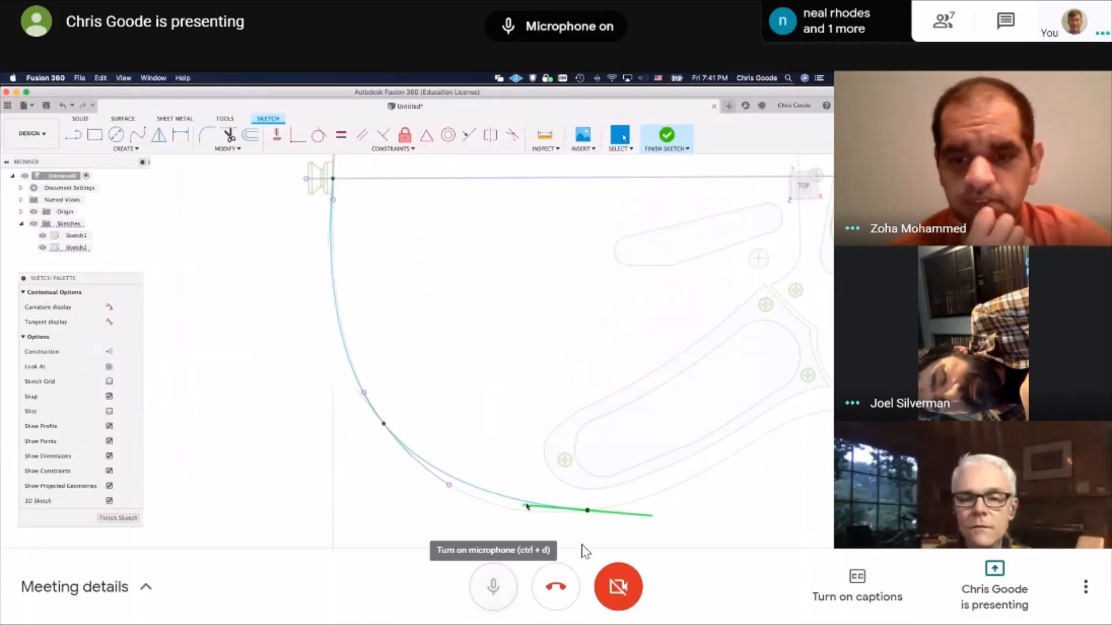
left_click(494, 585)
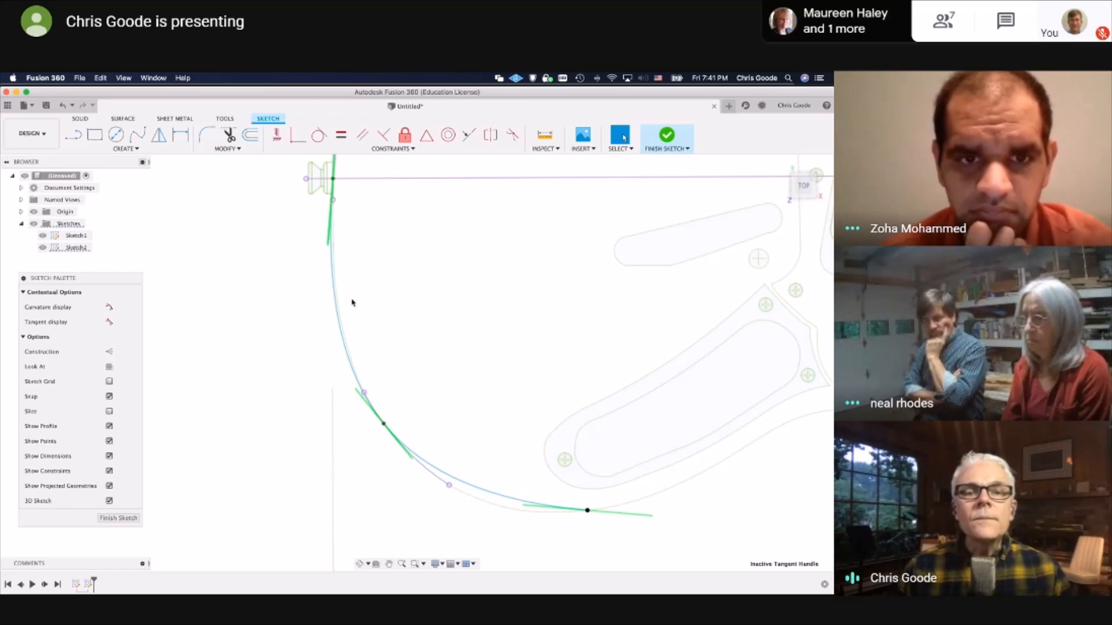
Inspect the traced spline and its tangent handle where it meets the centerline at the body's rear end, and clear the selection
middle_click_drag(353, 278, 358, 396)
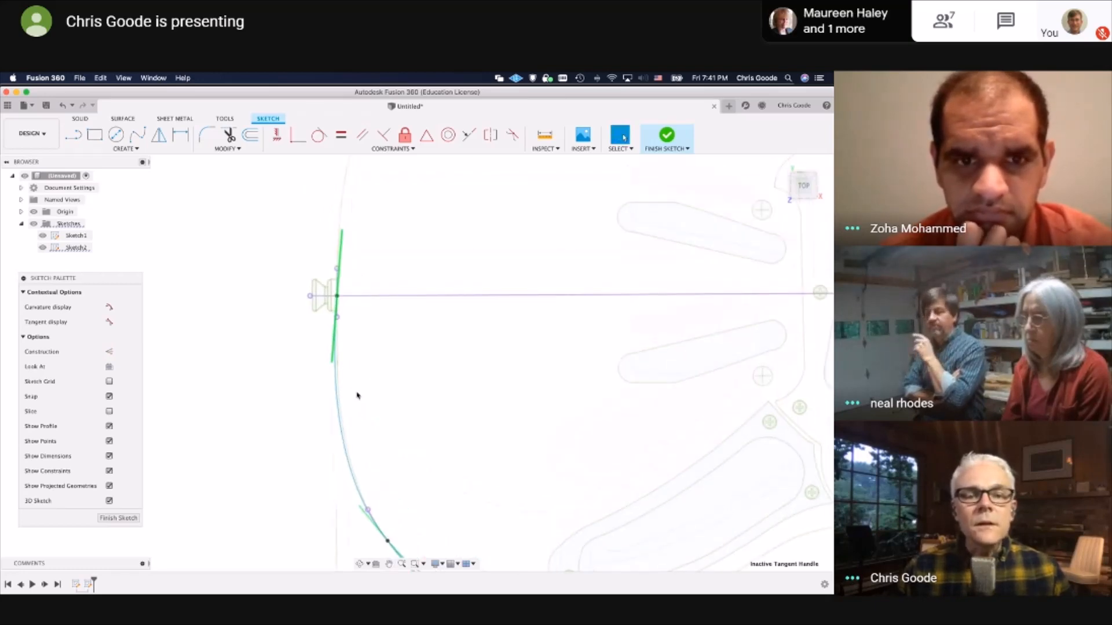
left_click(319, 395)
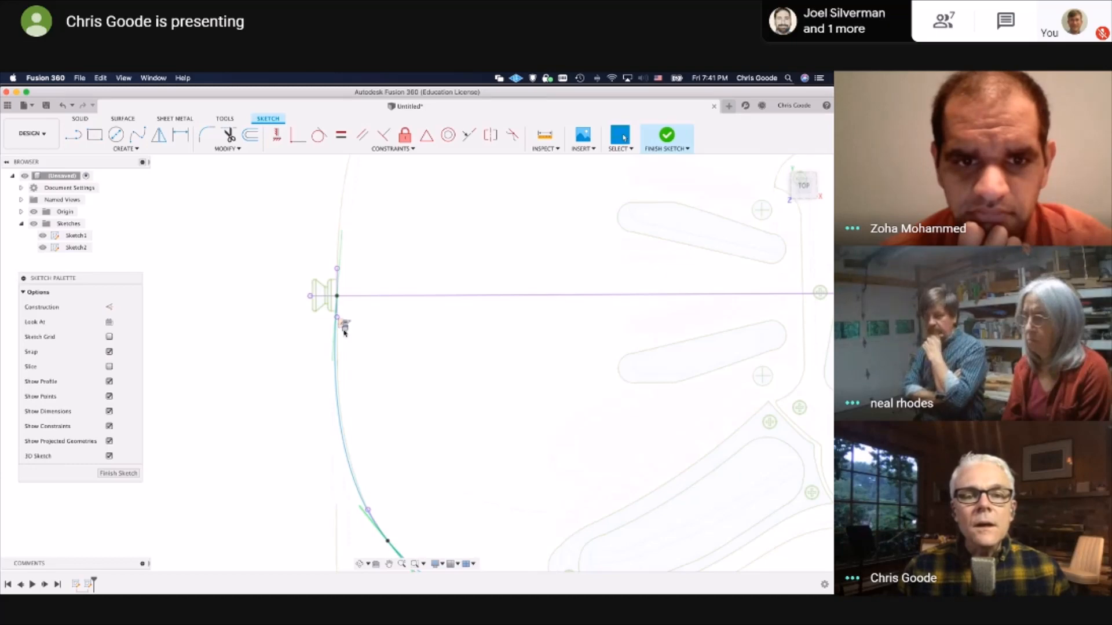
Inspect the traced spline's lower rear section, its fit points and tangent handle, and clear the selection
left_click(364, 496)
middle_click_drag(357, 534, 280, 316)
left_click(383, 423)
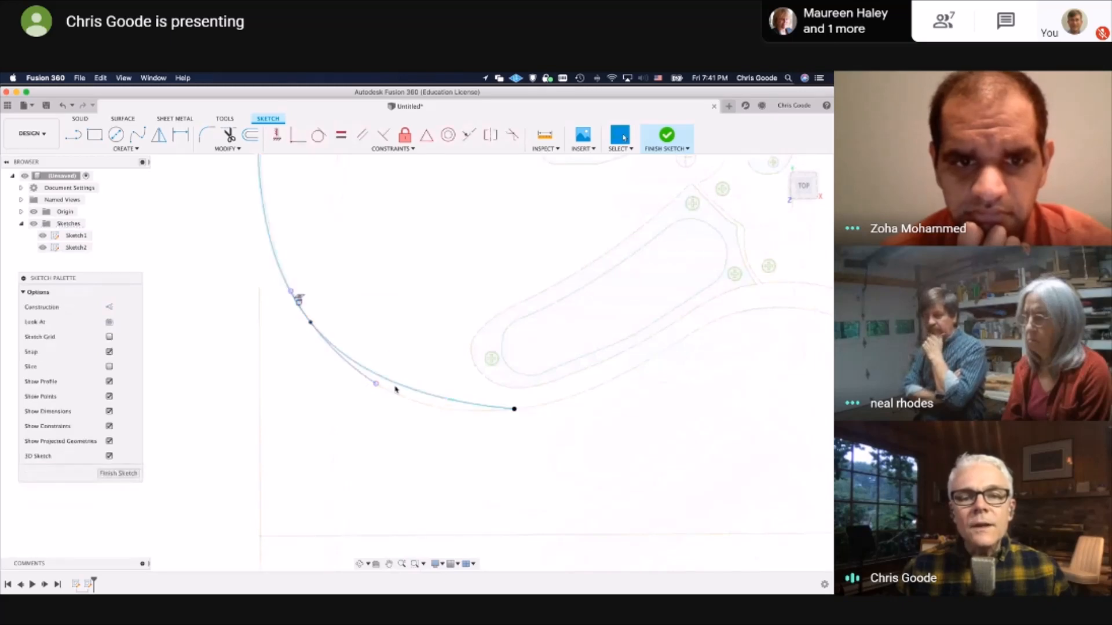
left_click(341, 354)
left_click(311, 324)
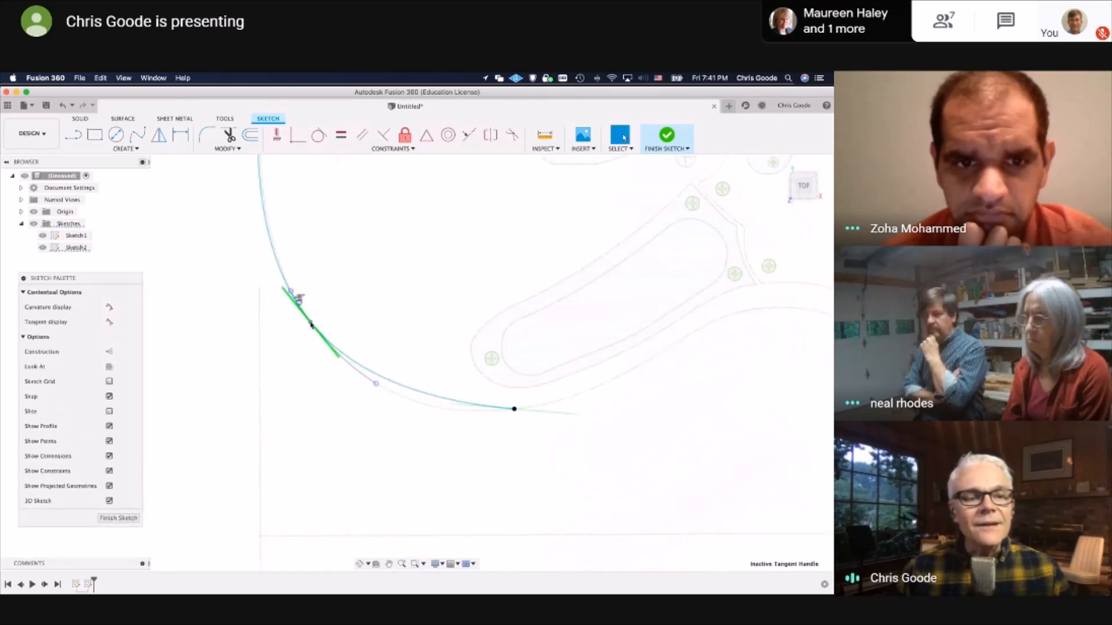
left_click(299, 300)
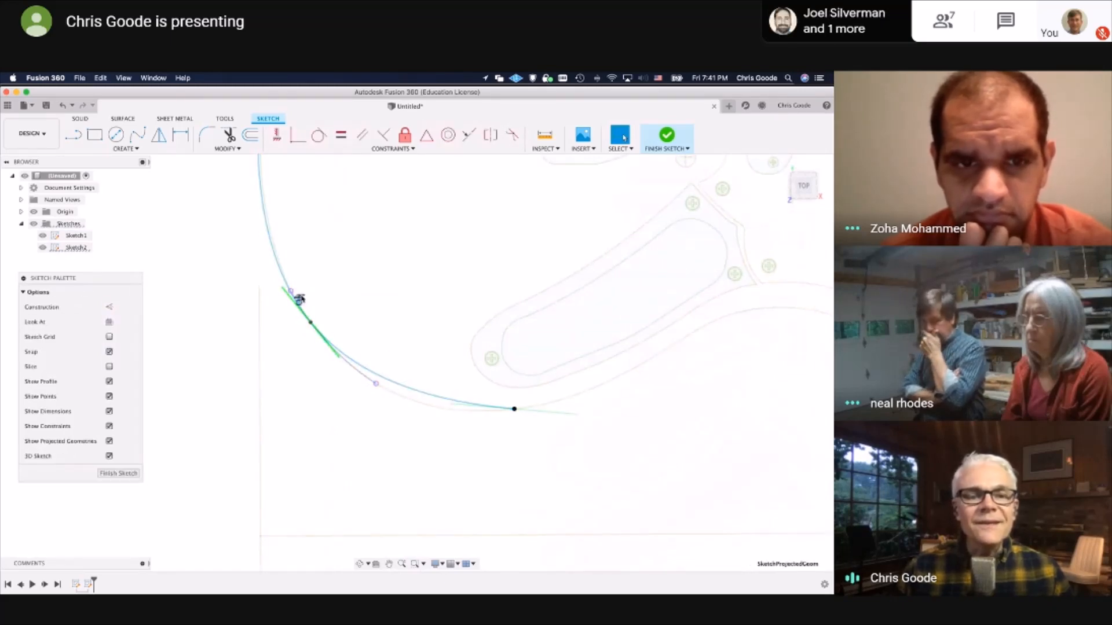
left_click(297, 300)
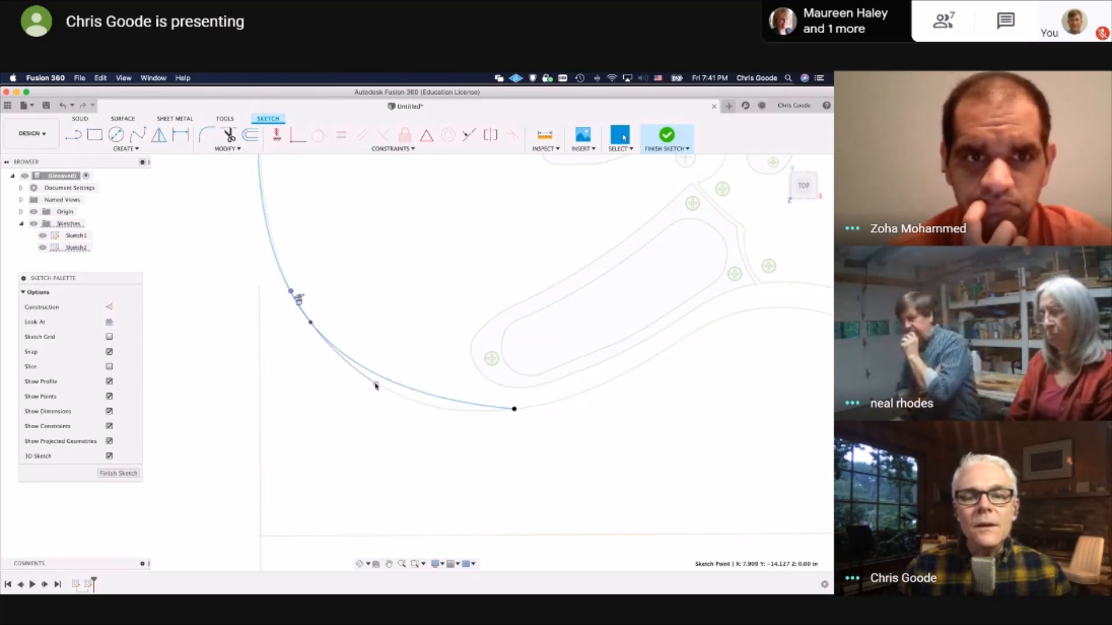
left_click(427, 393)
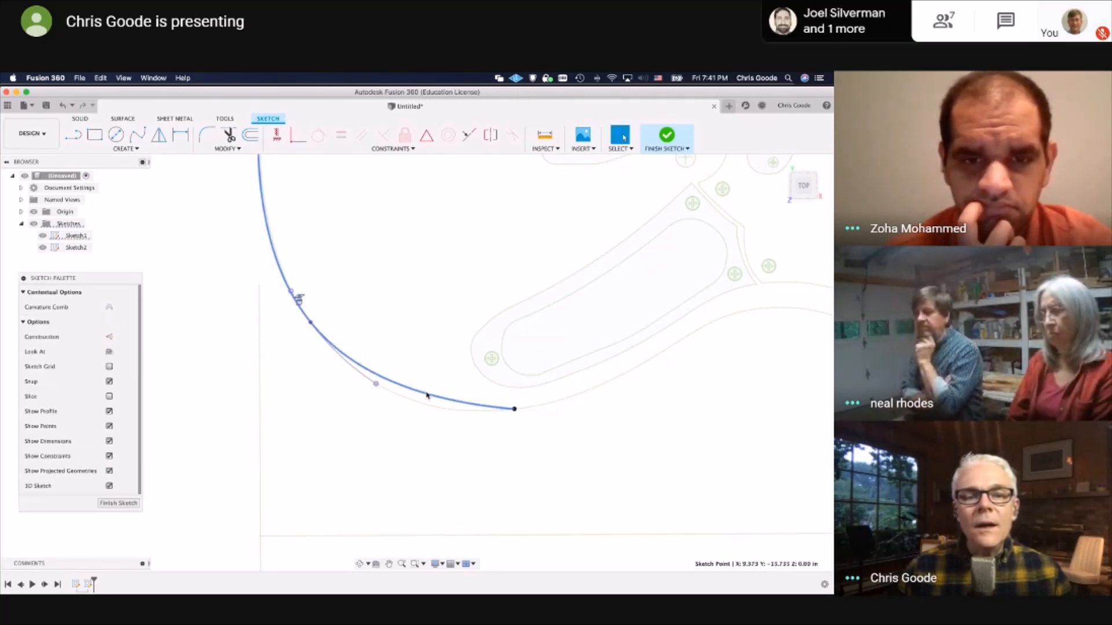
left_click(299, 362)
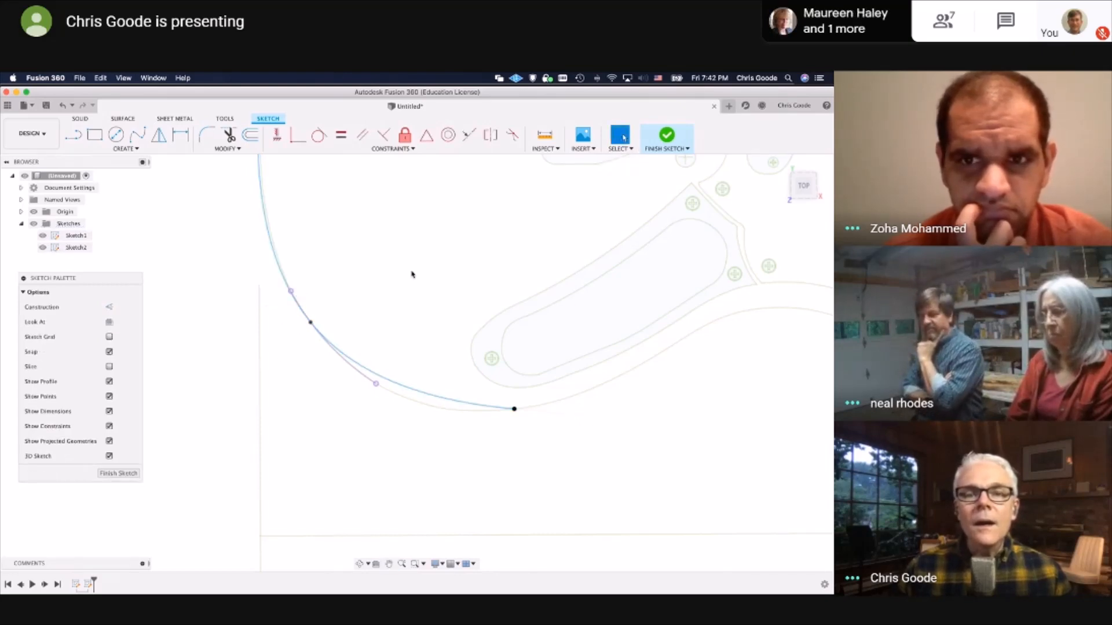
Delete the projected-geometry constraint at the upper end of the spline's tangent handle and select that end point
scroll(312, 312, "up", 6)
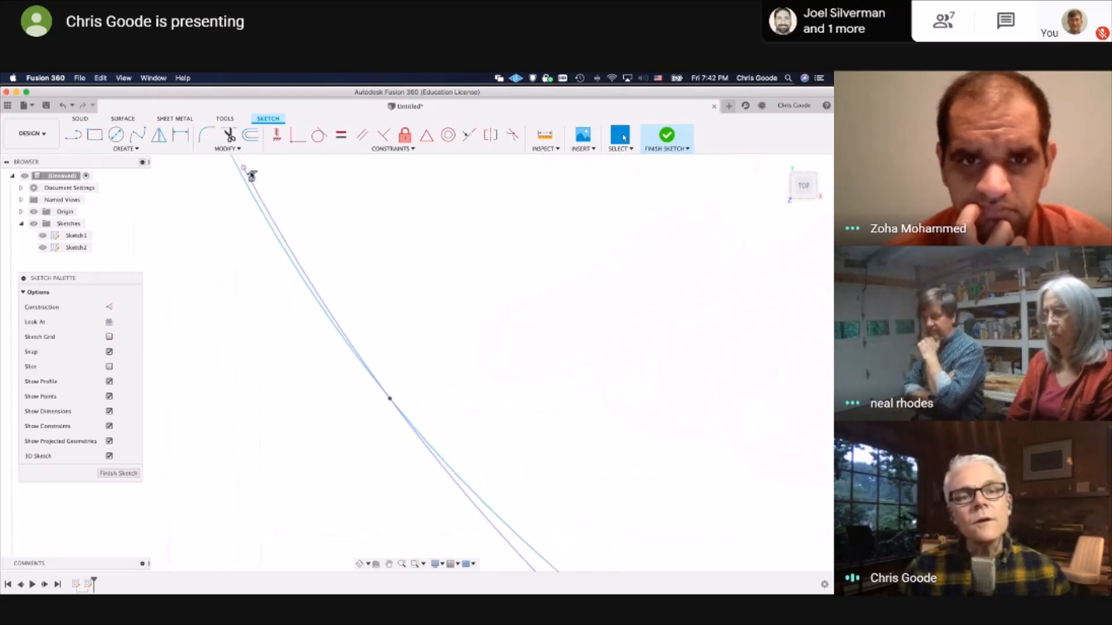
right_click(244, 169)
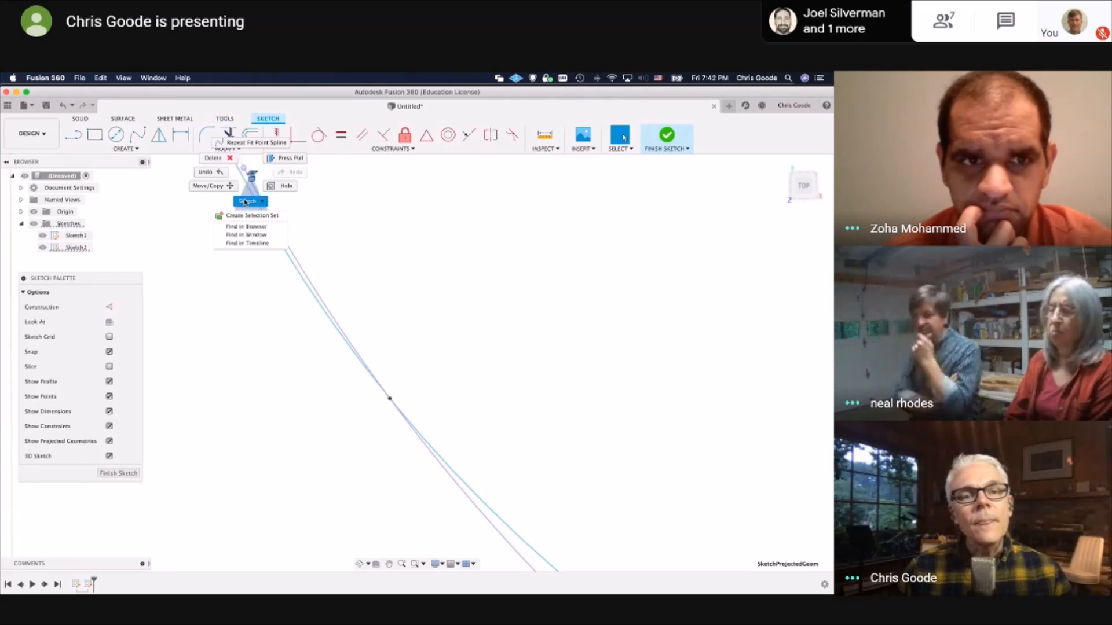
left_click(227, 158)
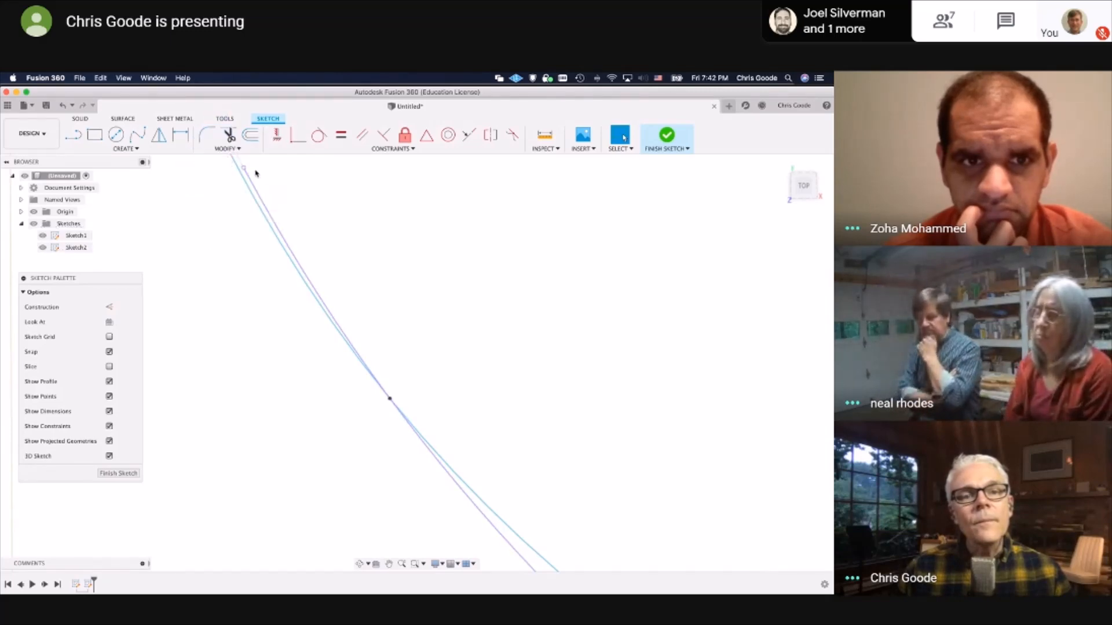
left_click(244, 168)
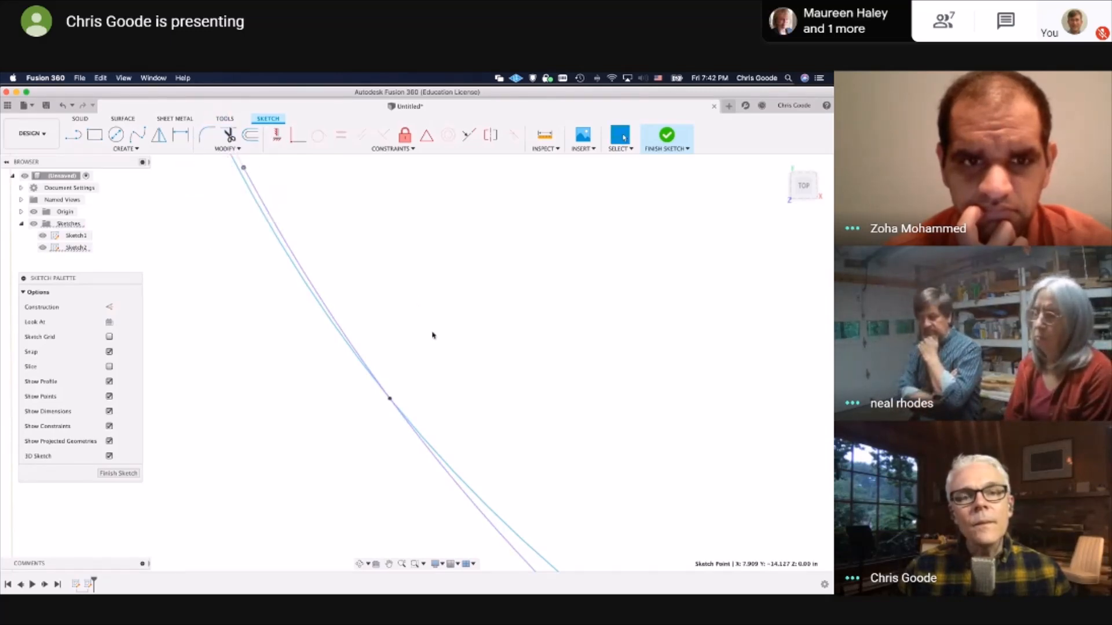
Activate the tangent handle at the spline's lower end point and try to reshape the curve with it
scroll(430, 331, "down", 10)
middle_click_drag(438, 237, 377, 270)
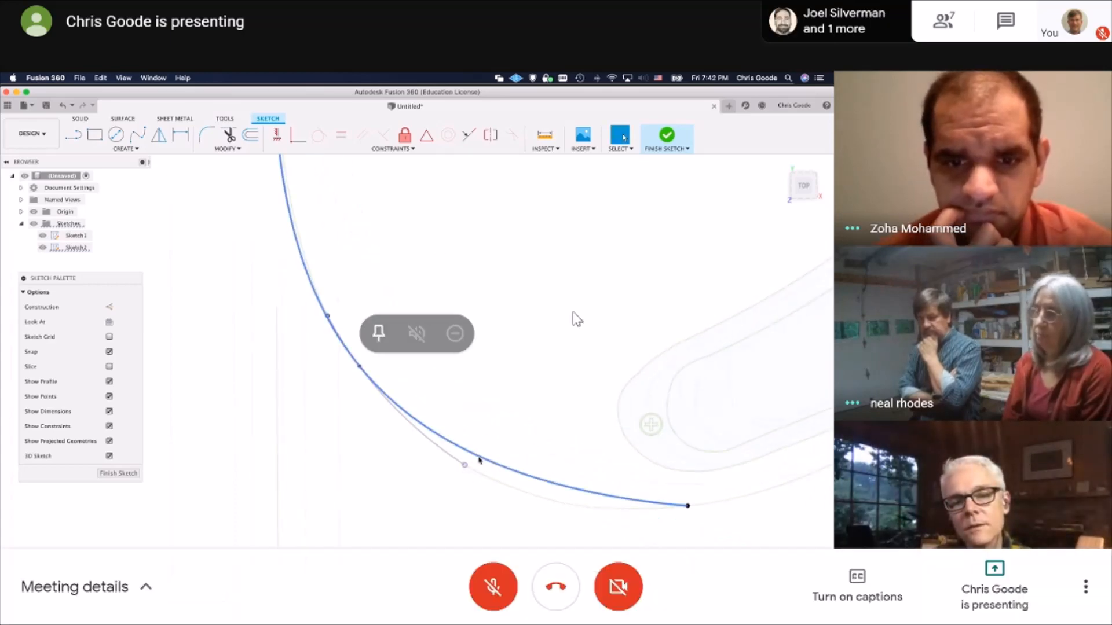
left_click(681, 505)
left_click(745, 512)
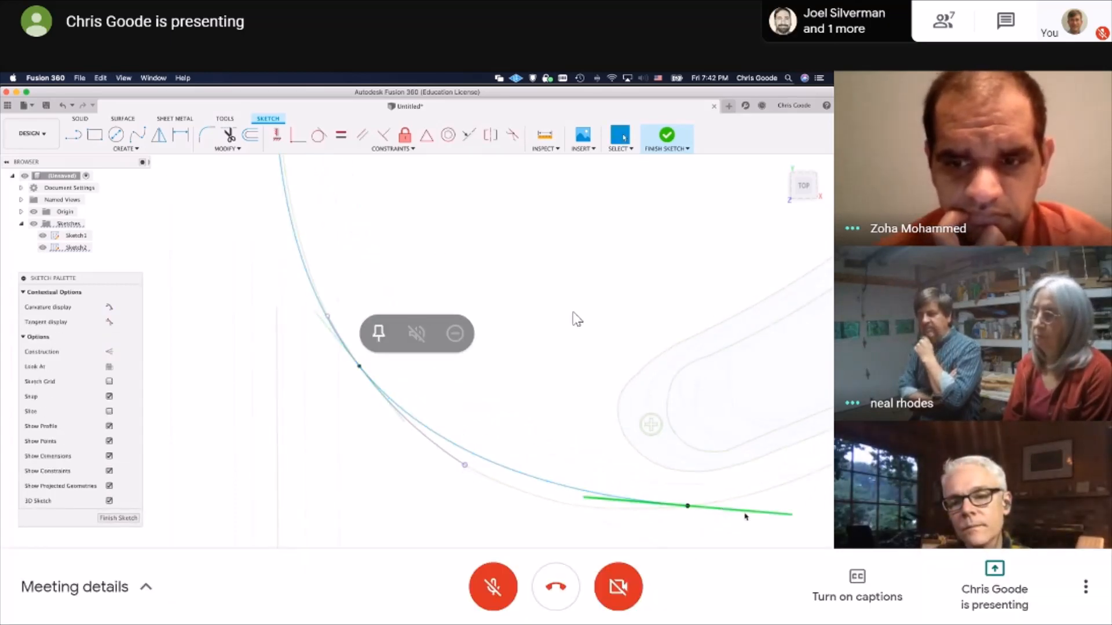
right_click(788, 515)
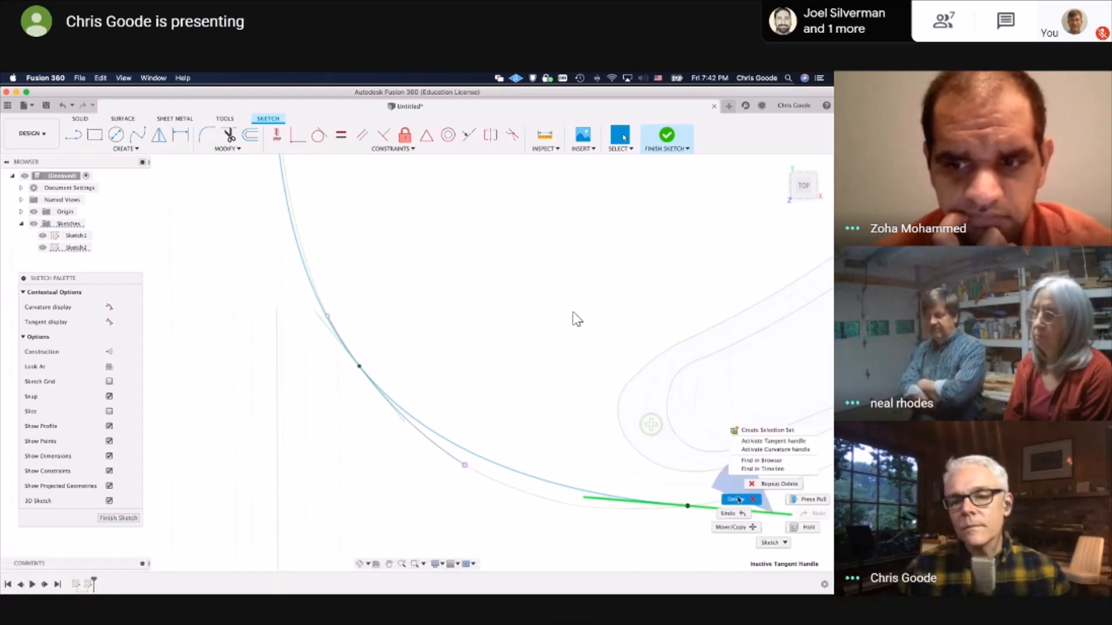
left_click(774, 442)
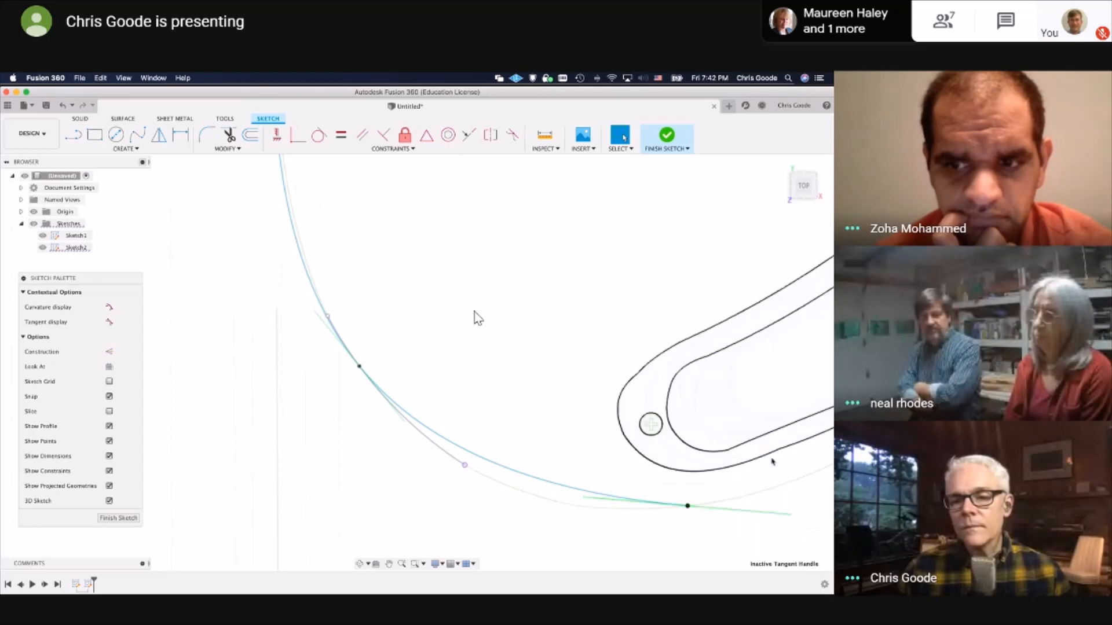
left_click_drag(791, 514, 790, 498)
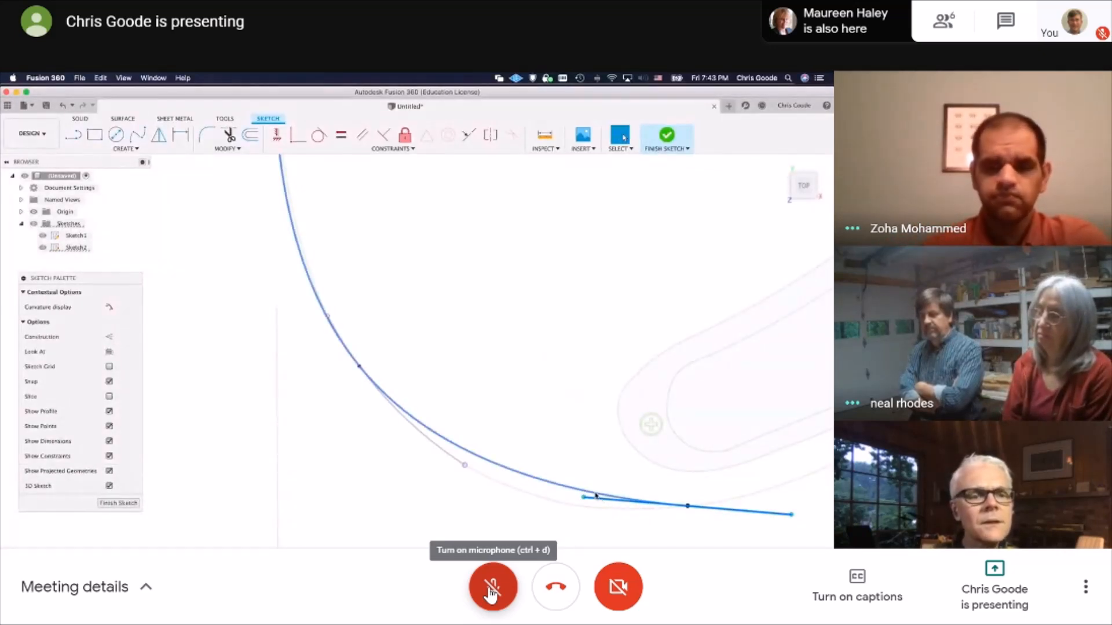
Switch on the meeting microphone to speak and switch it off again
left_click(492, 588)
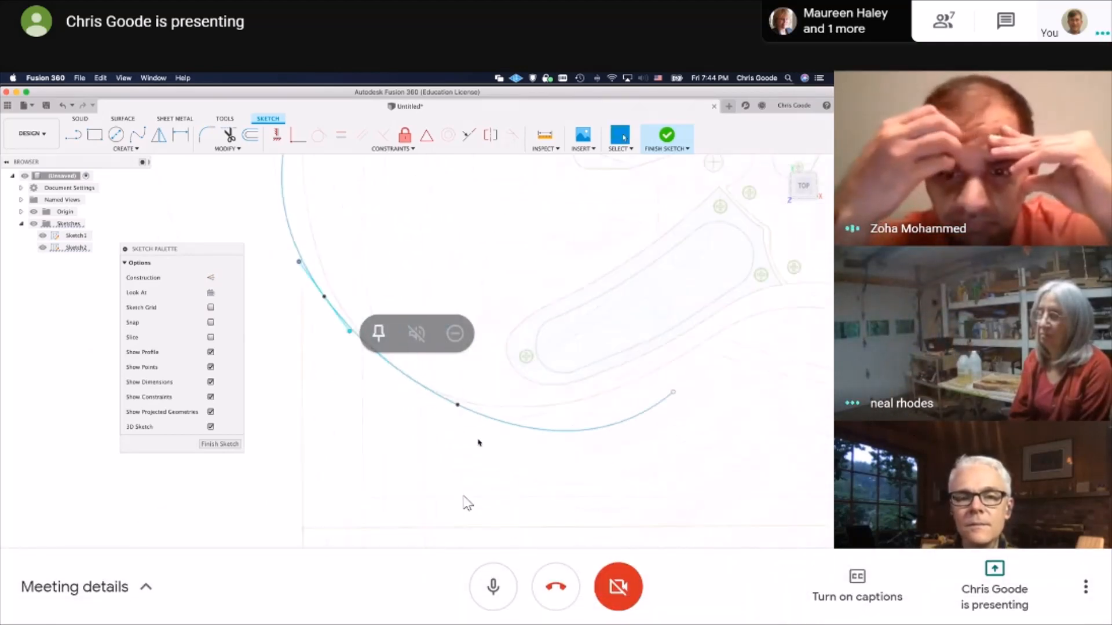
left_click(480, 589)
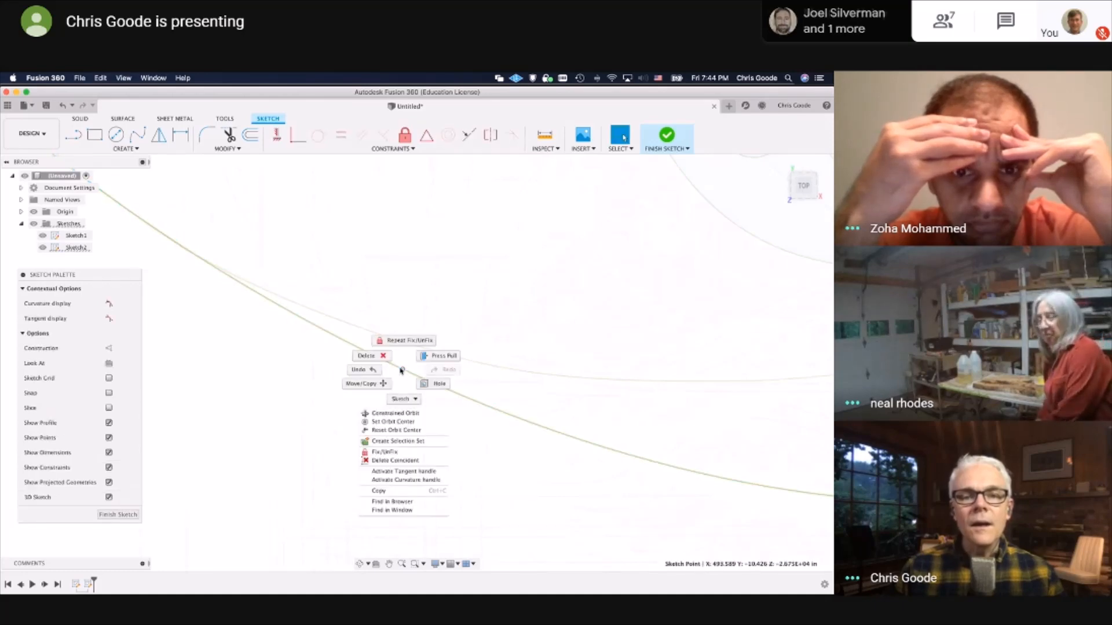
Select the spline's active tangent handle, check its available commands, and try to move its upper end to adjust the curve
scroll(307, 379, "down", 5)
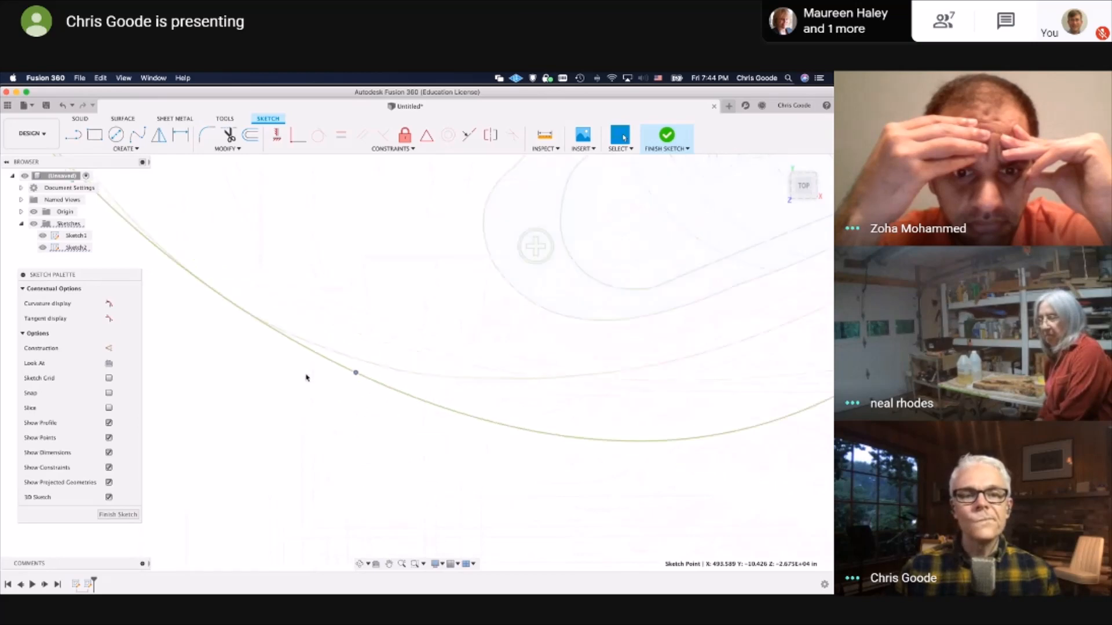
left_click(270, 333)
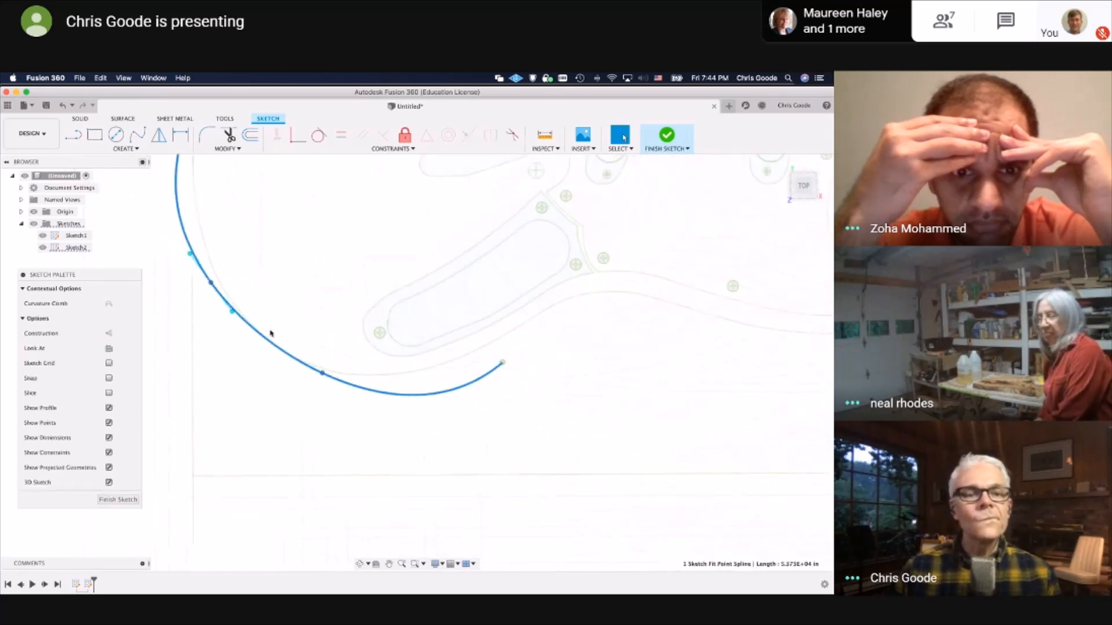
scroll(232, 313, "up", 5)
left_click(228, 308)
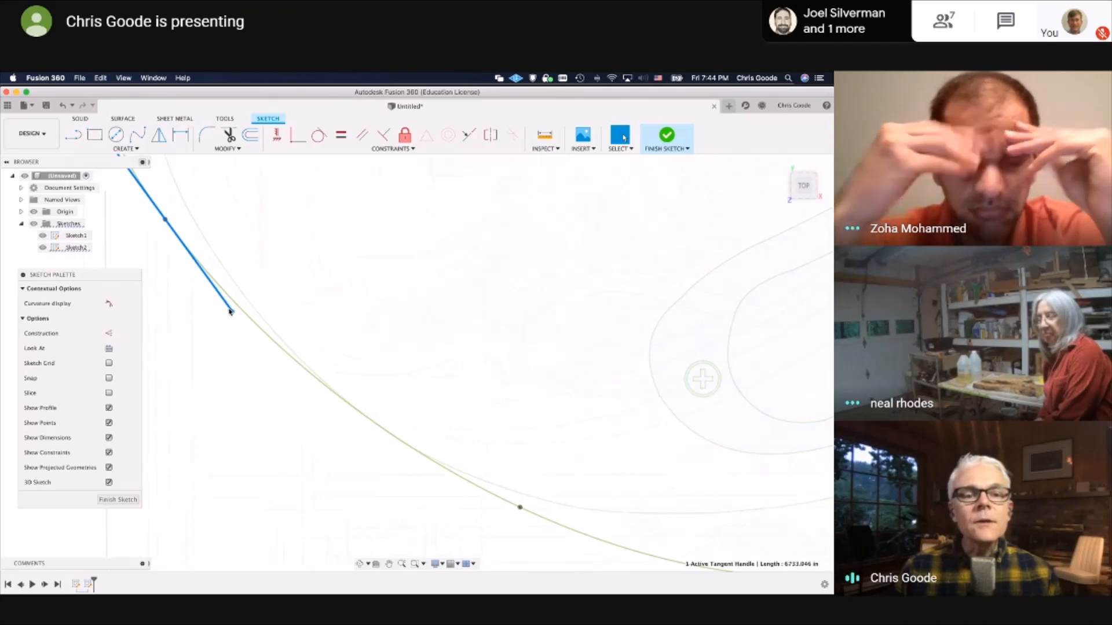
right_click(230, 311)
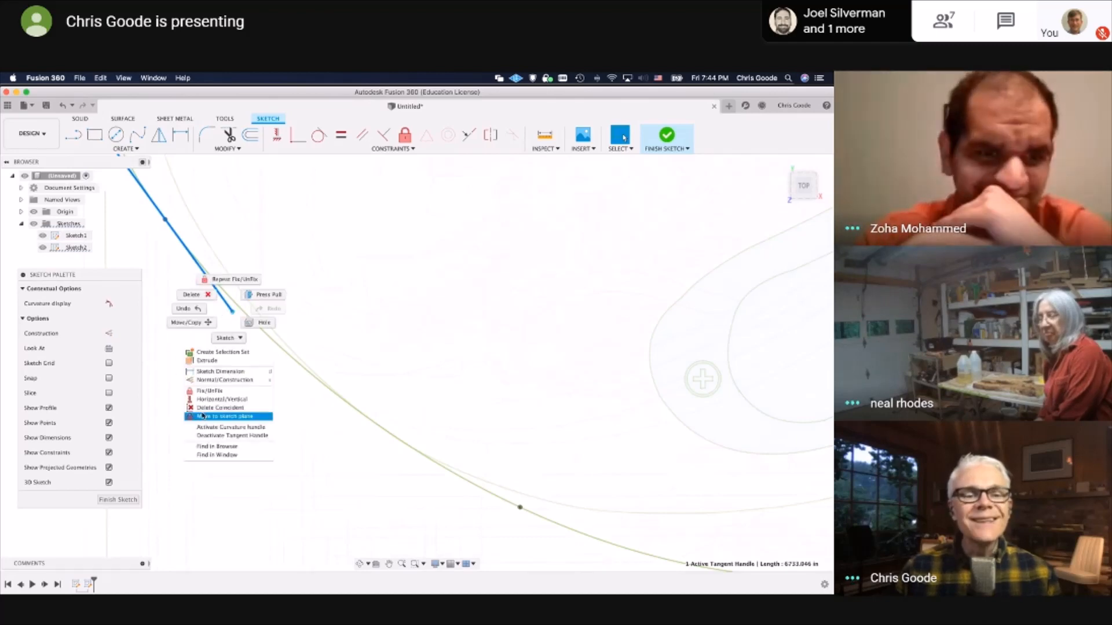
left_click(306, 290)
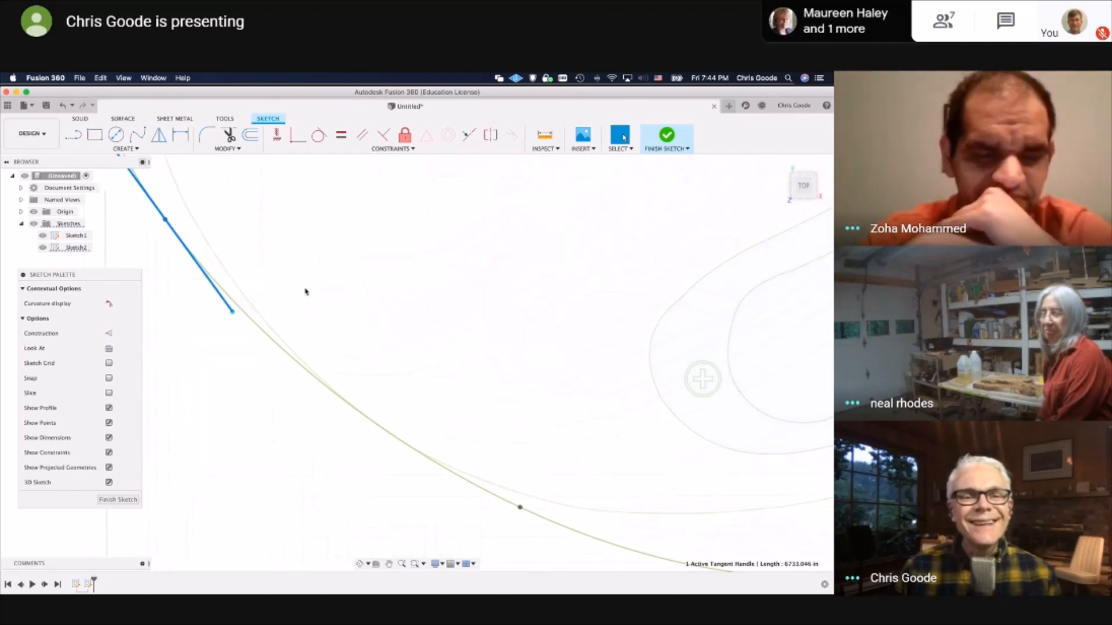
middle_click_drag(307, 305, 513, 480)
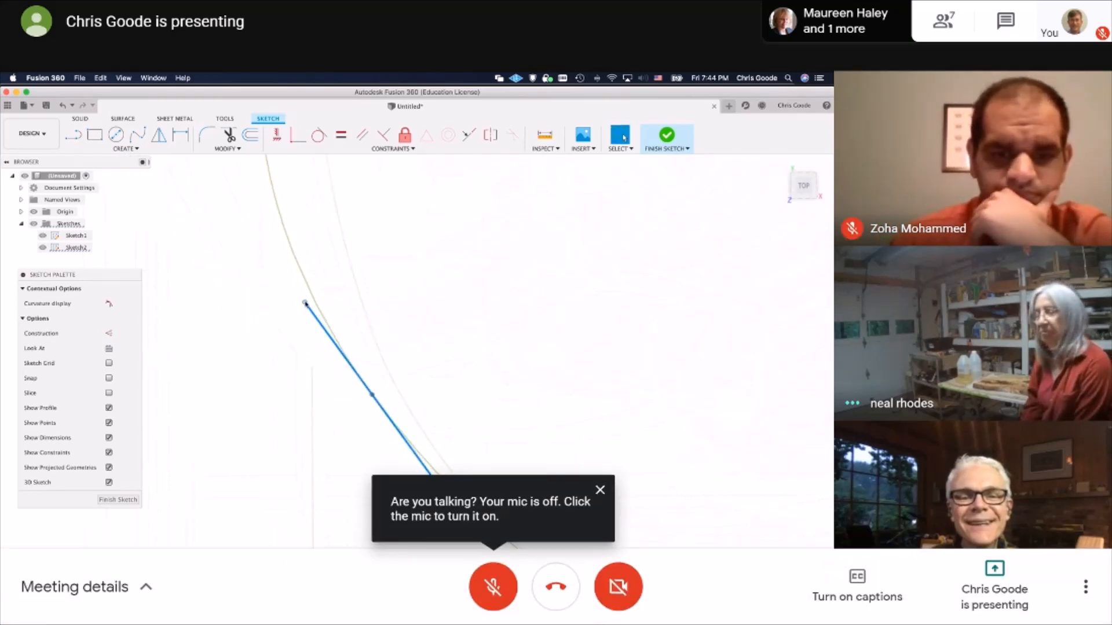
left_click_drag(305, 302, 340, 338)
left_click(313, 316)
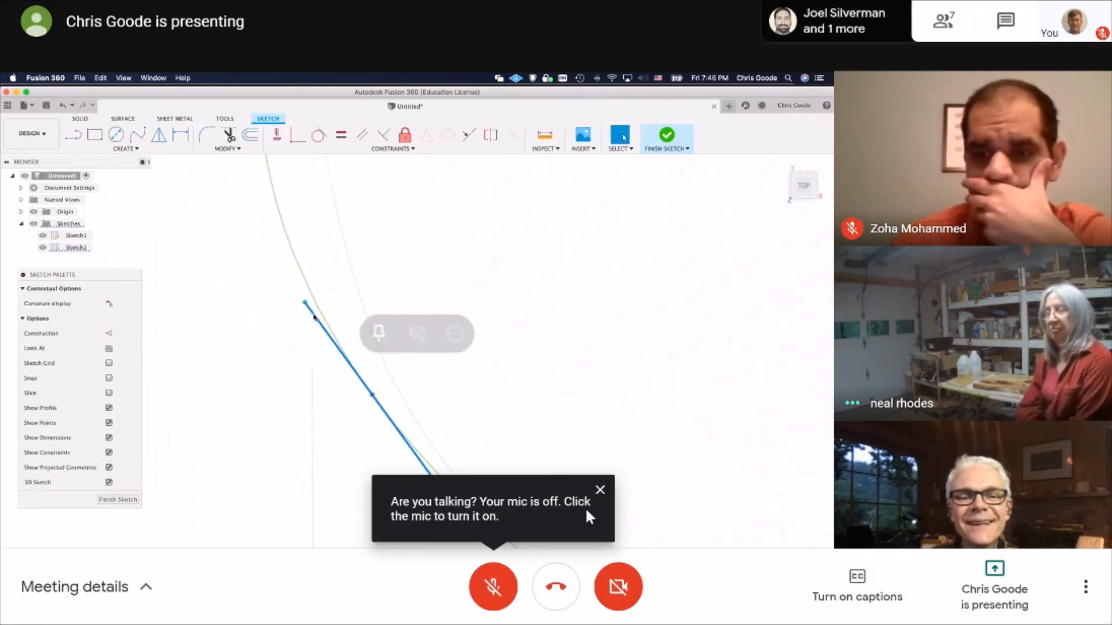
Switch the meeting microphone on and off twice
left_click(493, 587)
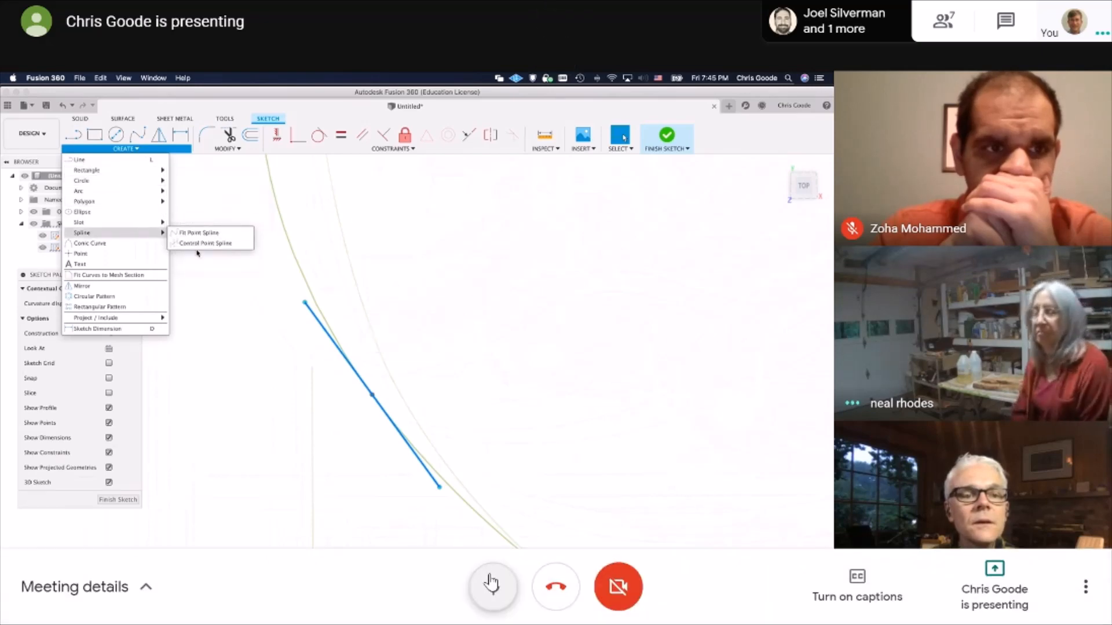
left_click(495, 586)
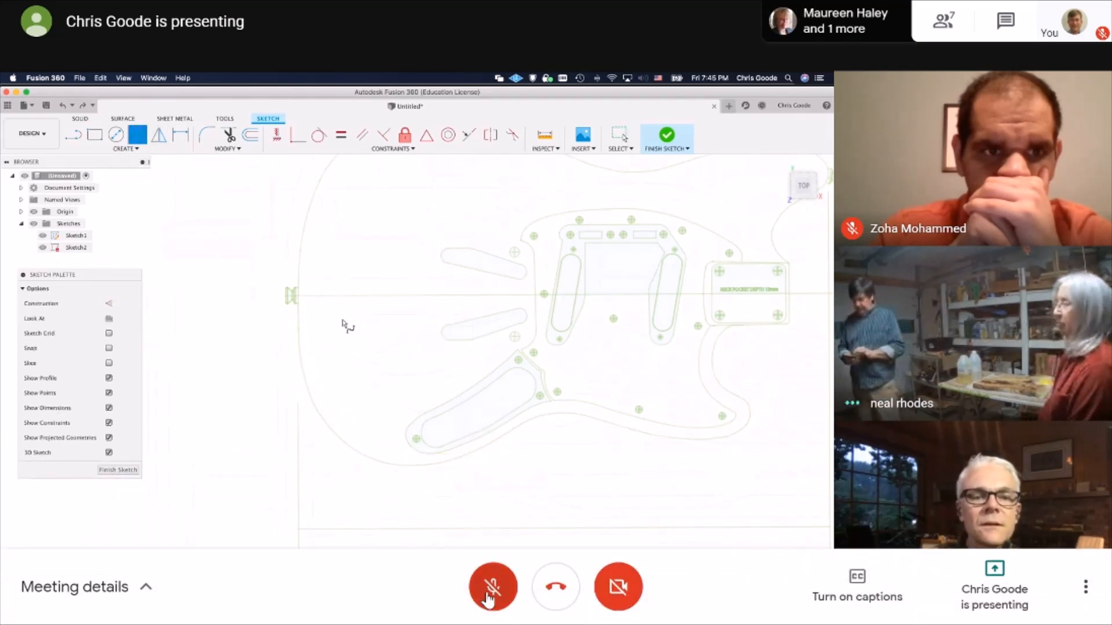
left_click(491, 597)
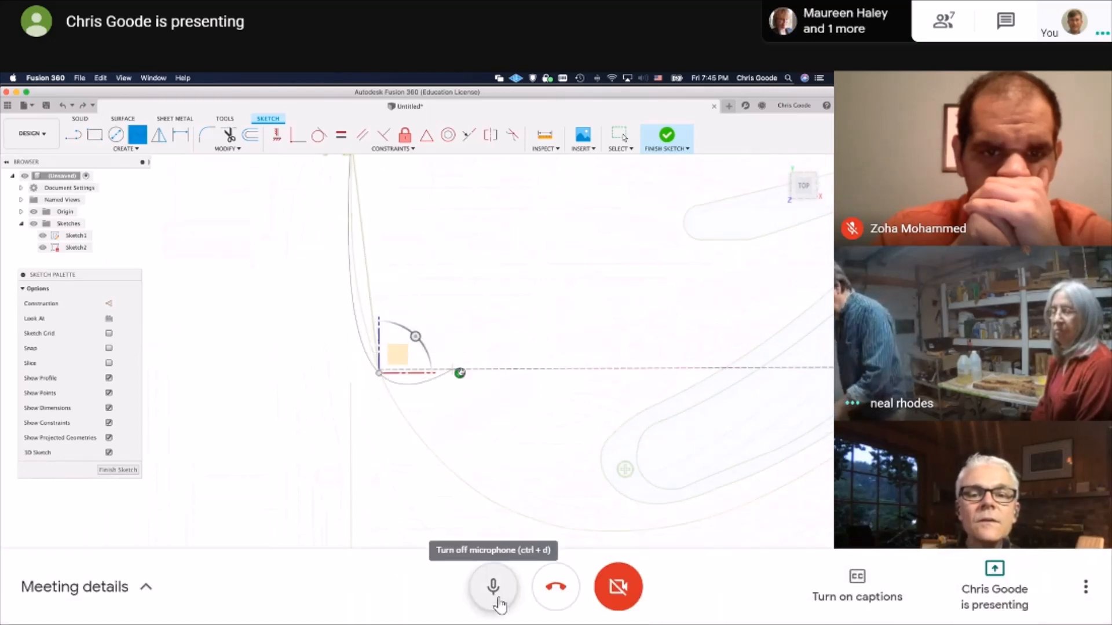
left_click(494, 591)
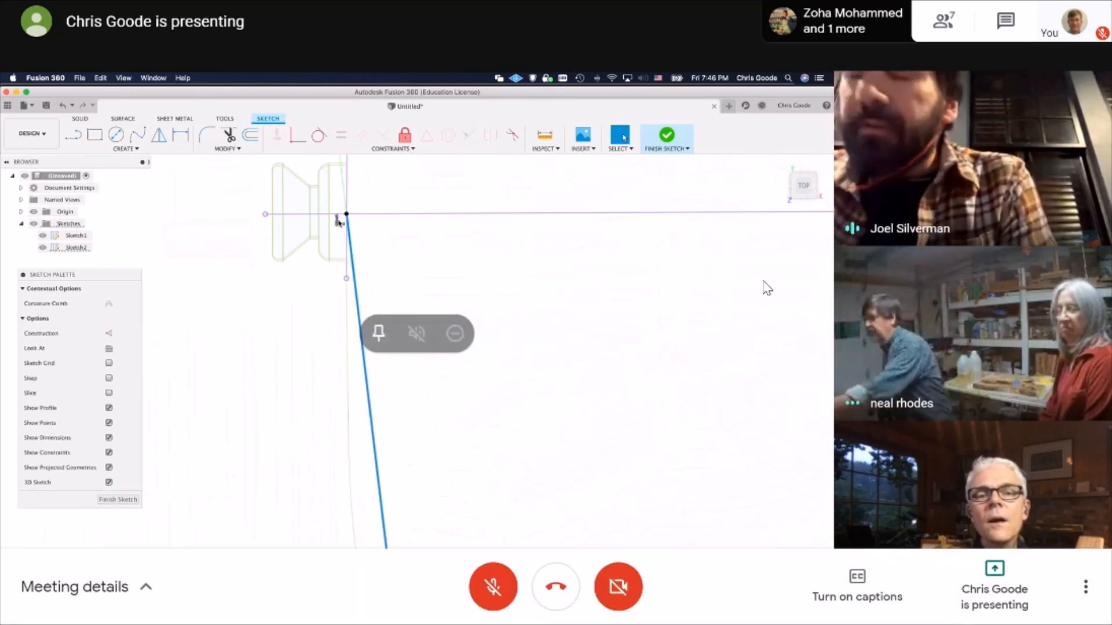
View the meeting's additional options without changing any, unmute the microphone and mute it again
left_click(1084, 587)
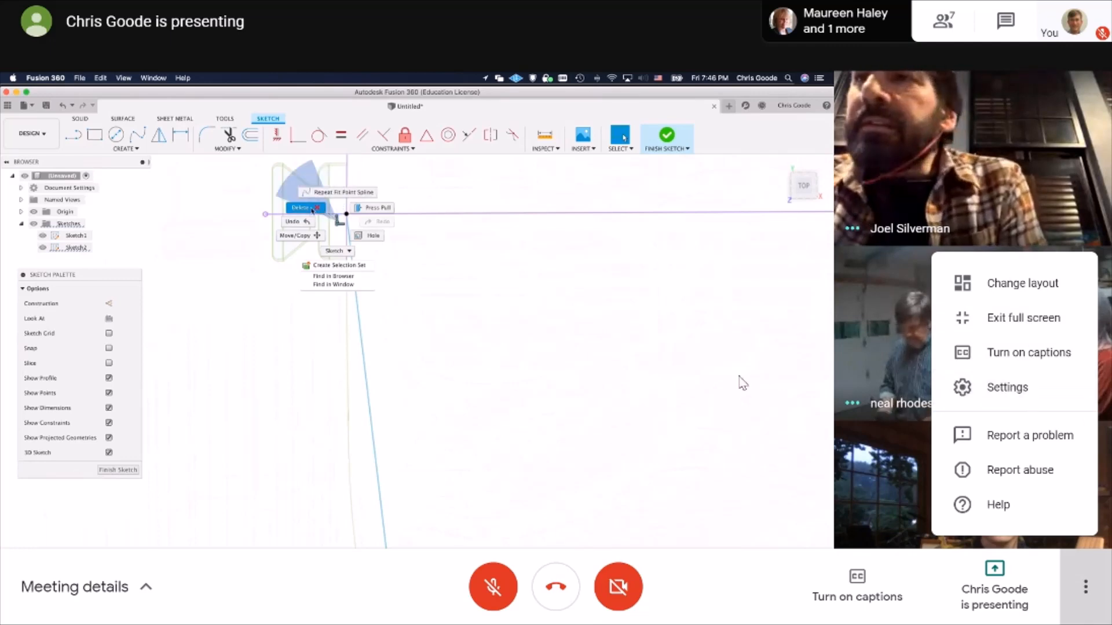
left_click(492, 589)
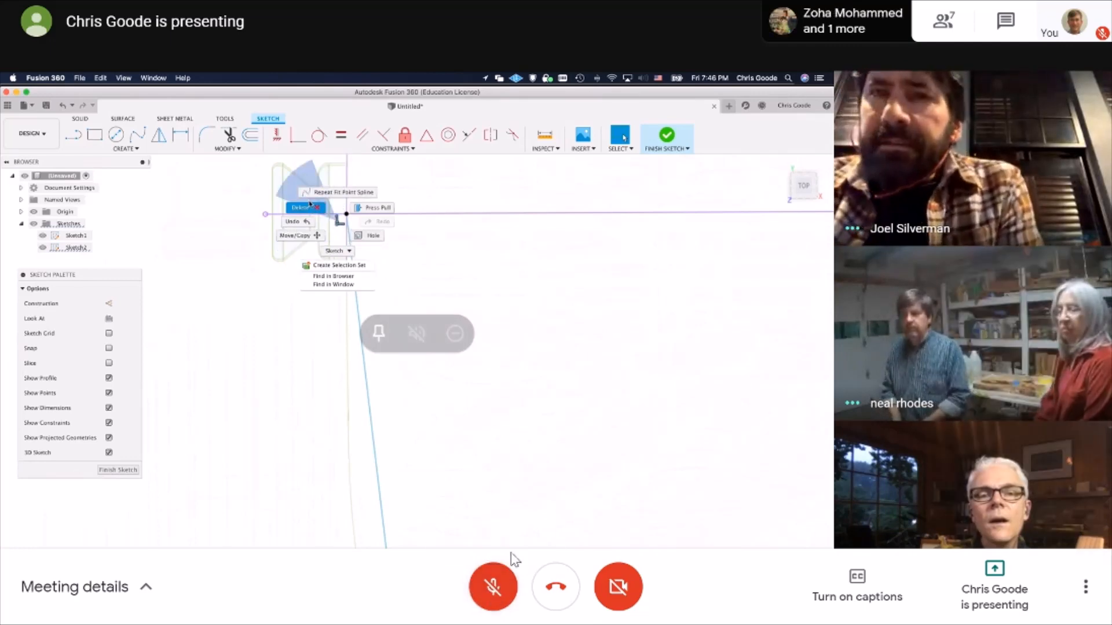
left_click(495, 586)
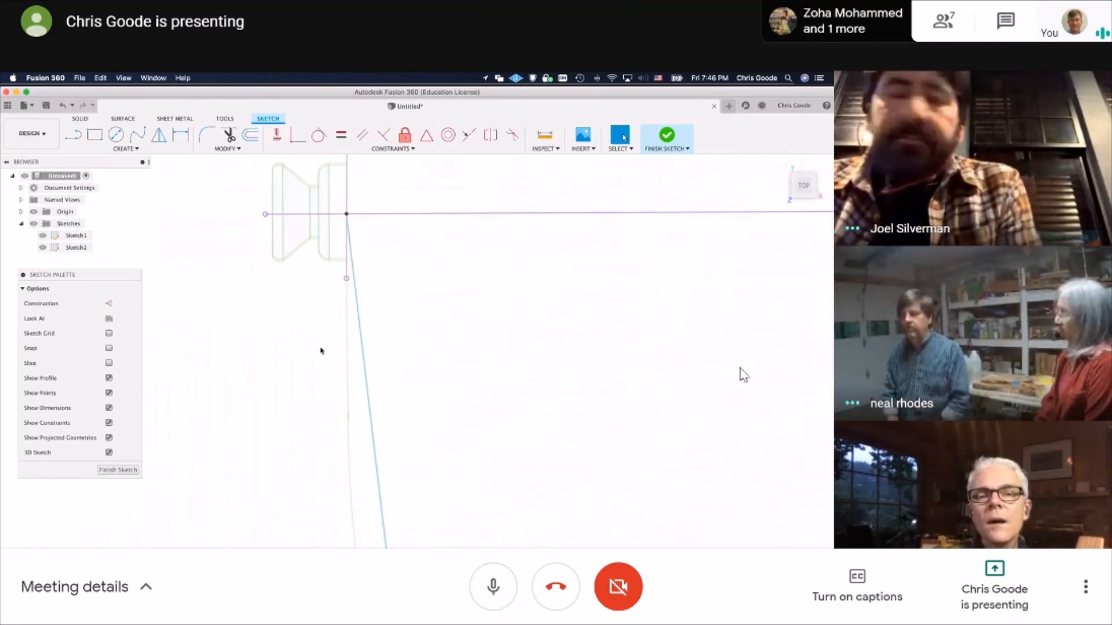
left_click(1081, 595)
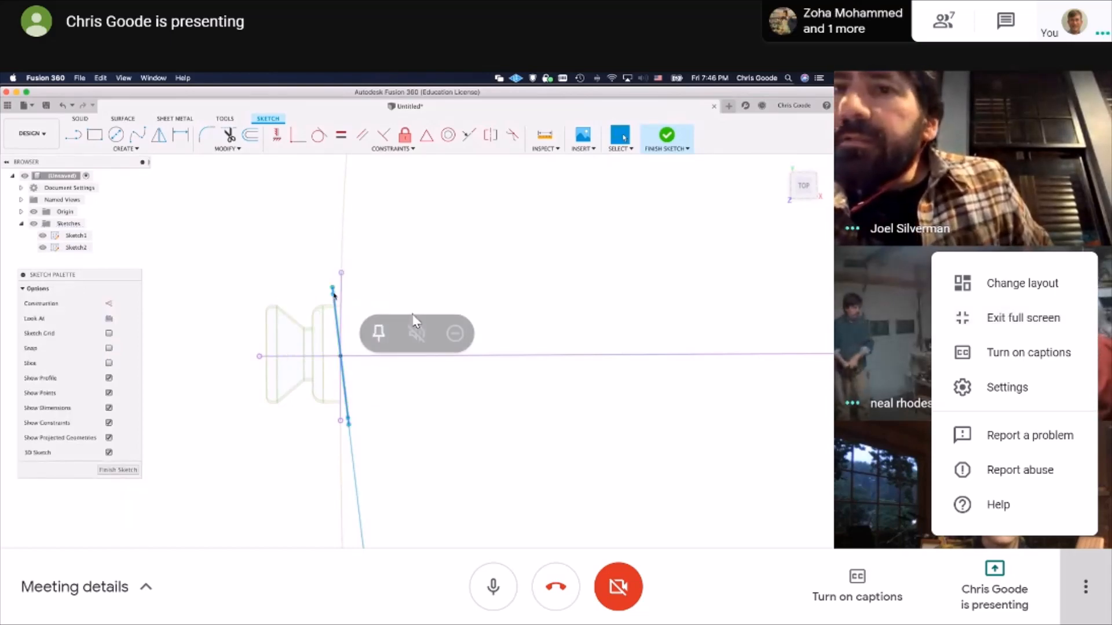
left_click(499, 591)
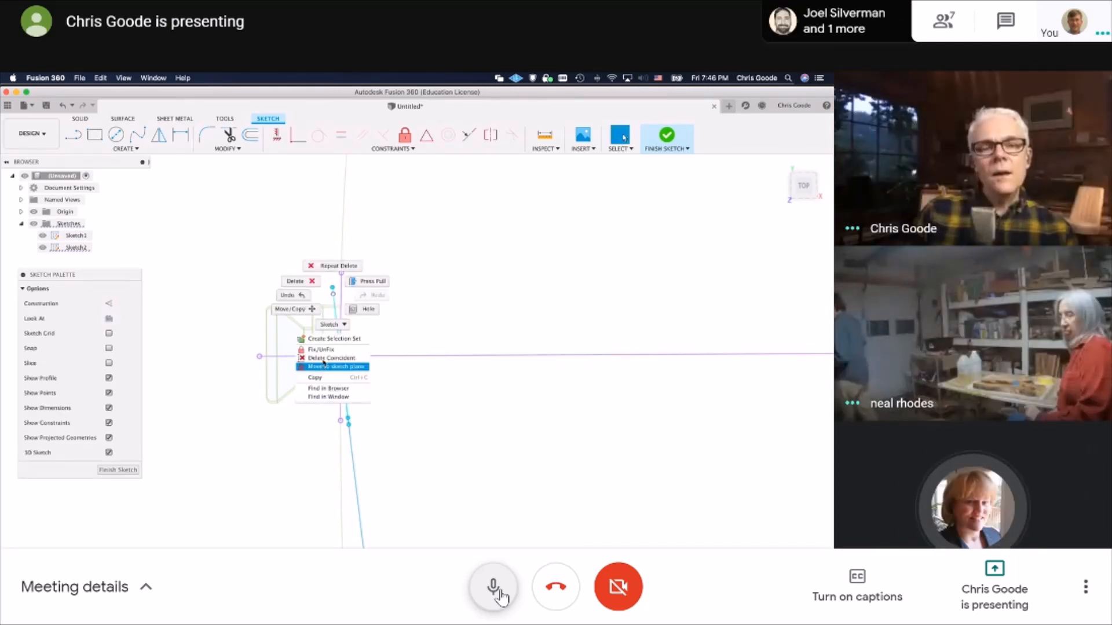
left_click(493, 587)
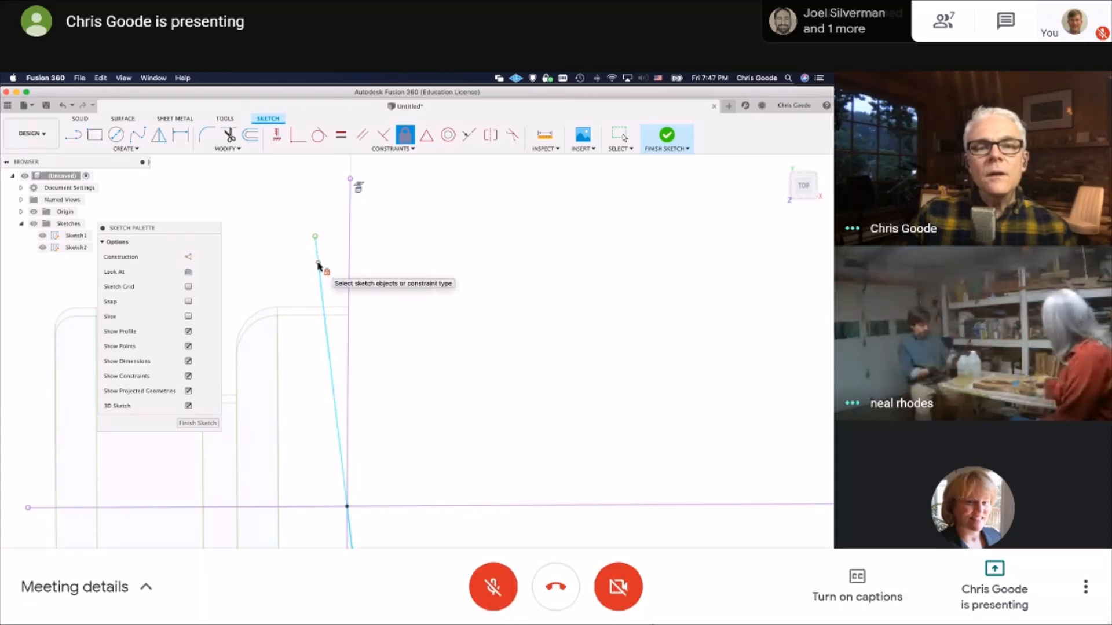
Unmute the meeting microphone for two separate remarks, muting it after each one
left_click(502, 588)
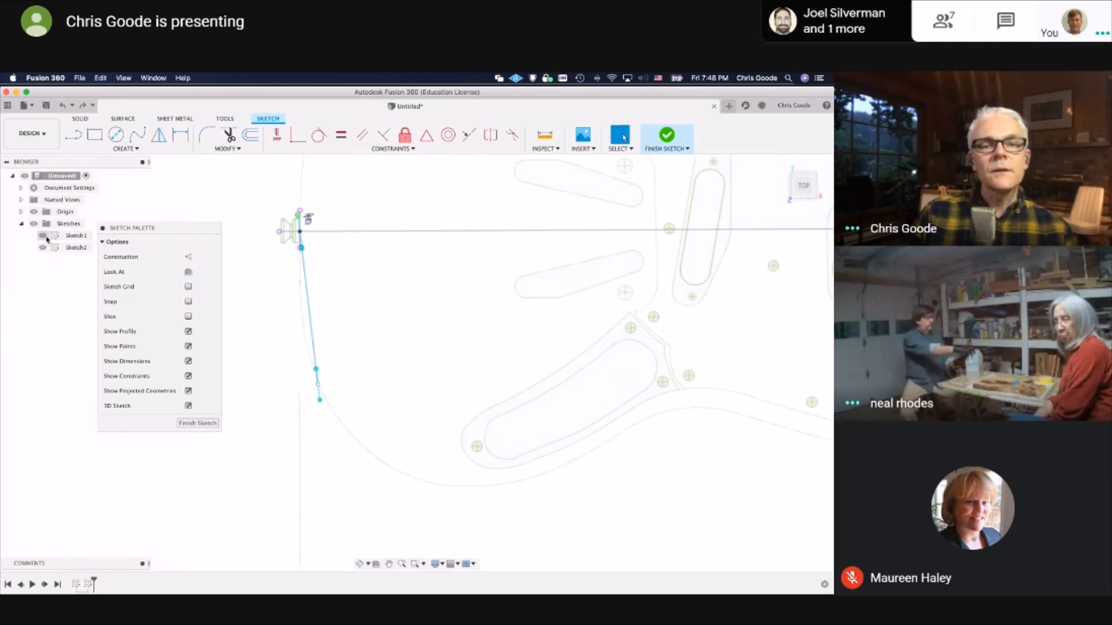
mouse_move(700, 415)
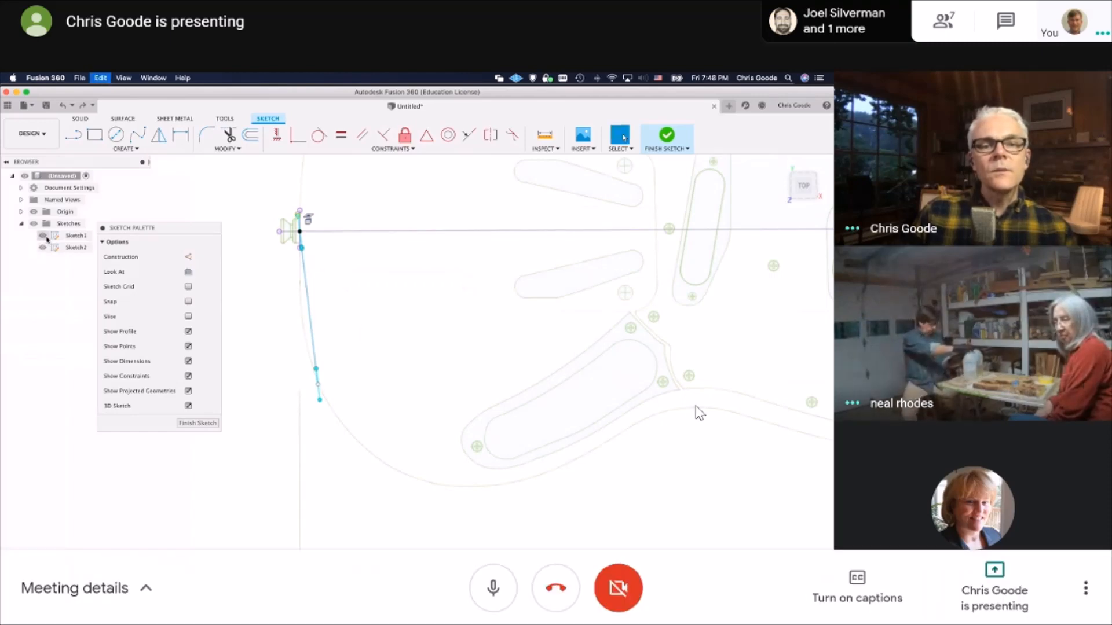
left_click(474, 594)
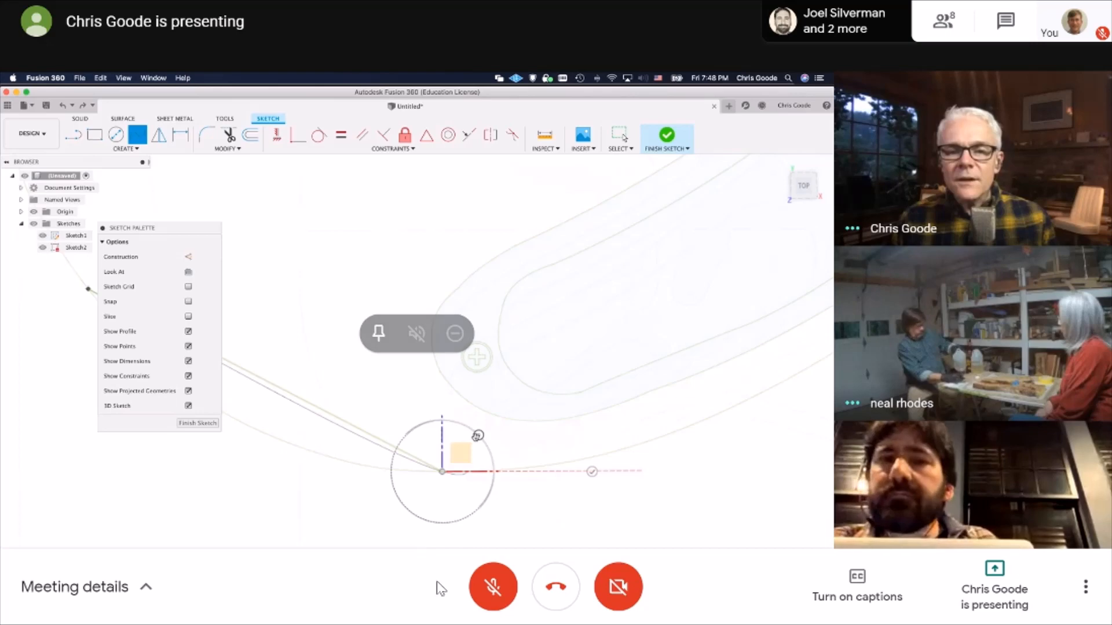
left_click(493, 587)
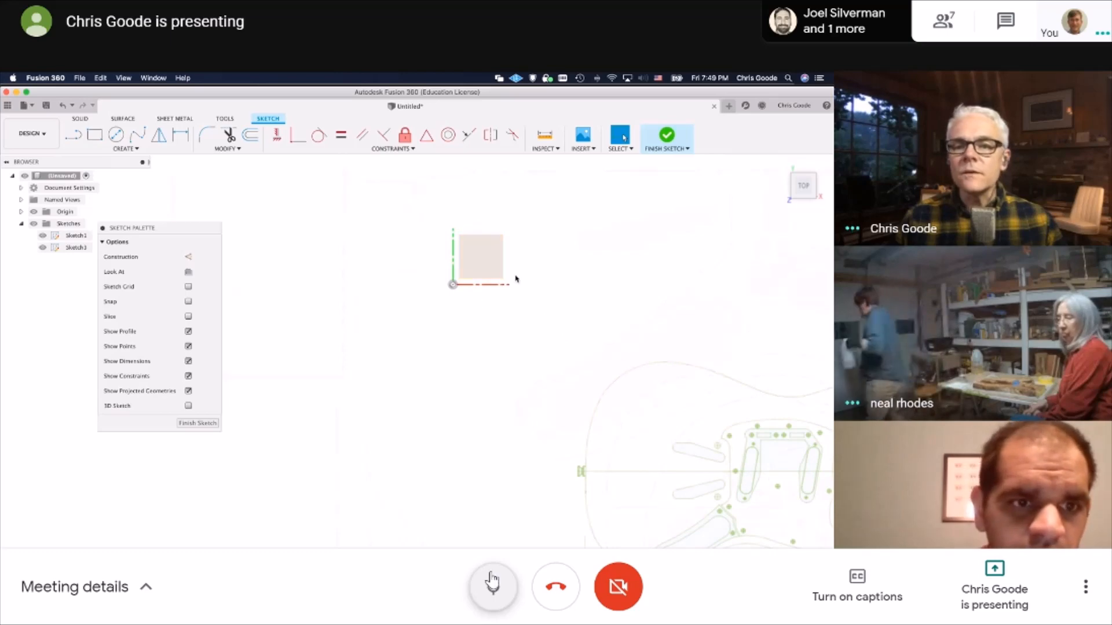
left_click(491, 586)
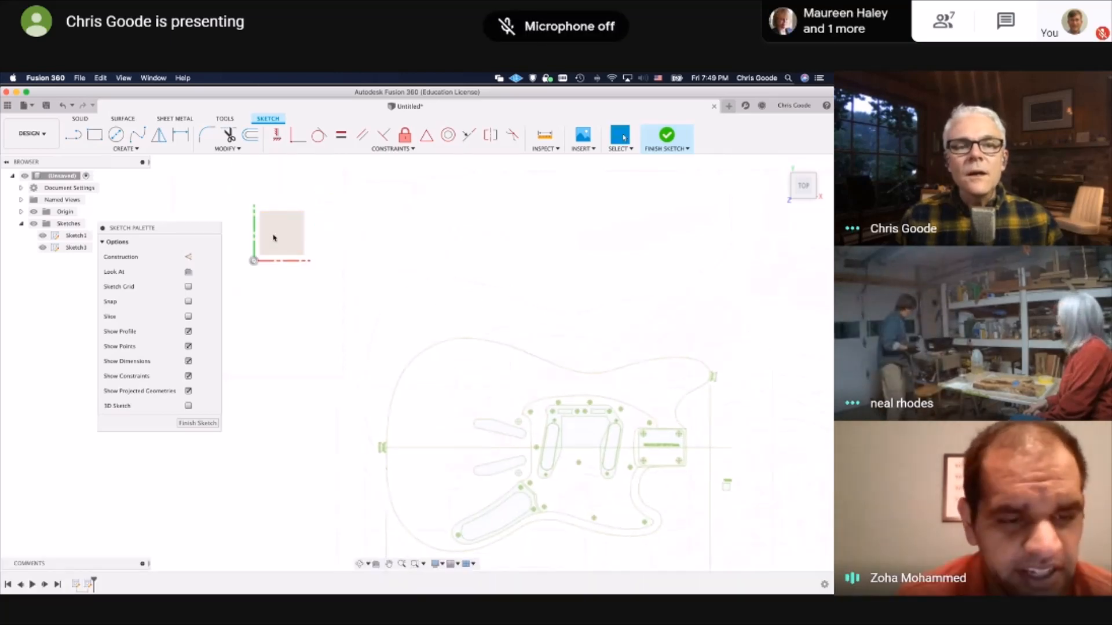
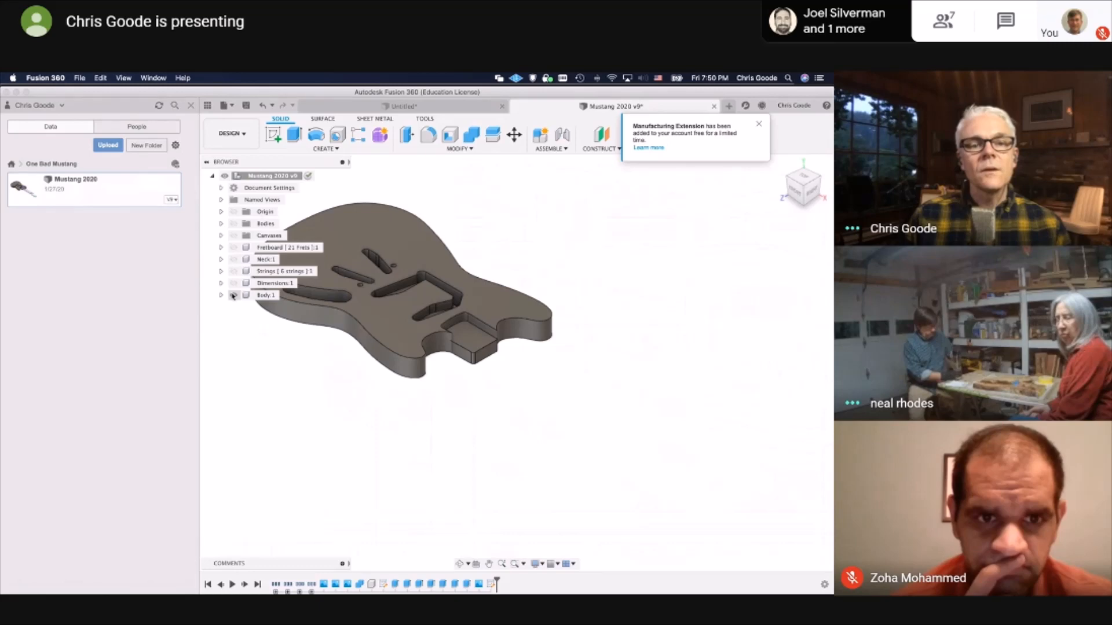
Display the Body component's sketch and pick its closed cavity profiles one at a time to examine them
left_click(233, 296)
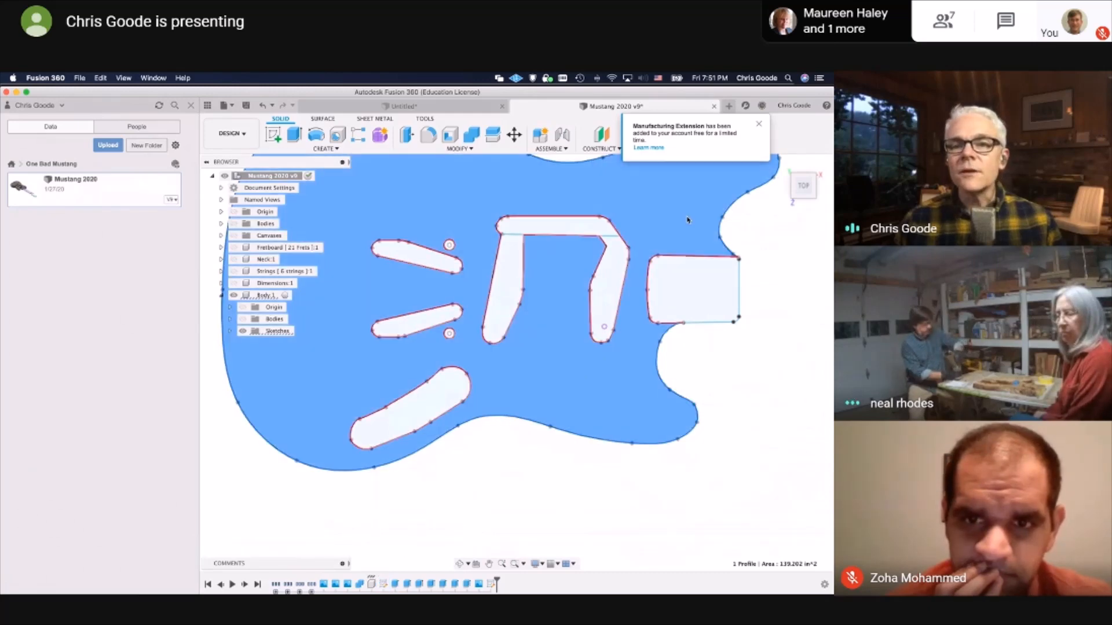
left_click(570, 226)
left_click(492, 280)
left_click(502, 289)
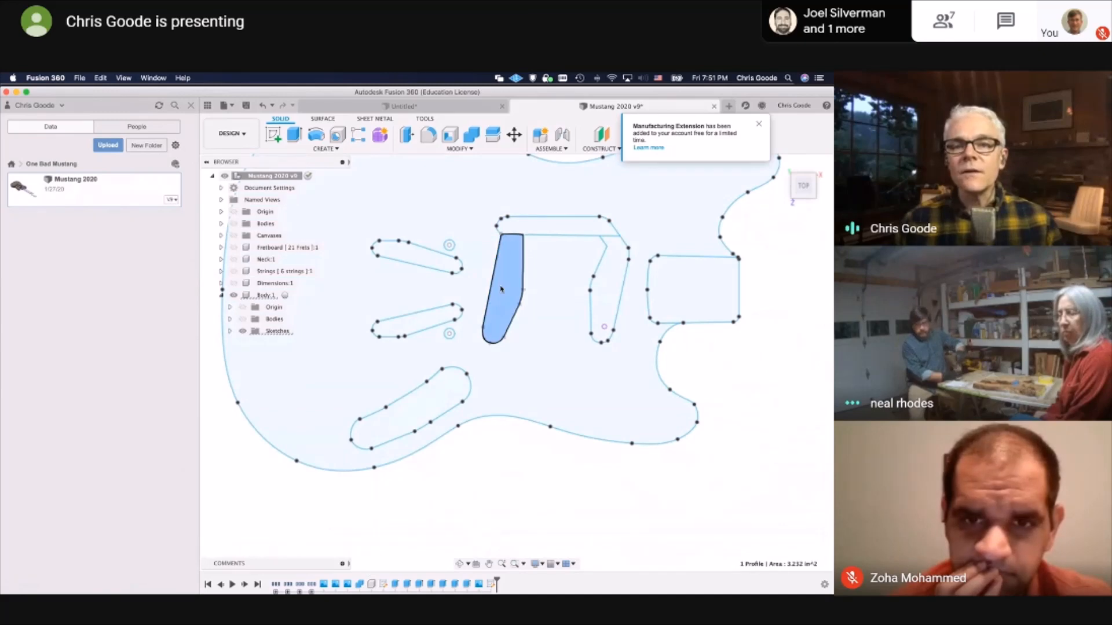
left_click(607, 284)
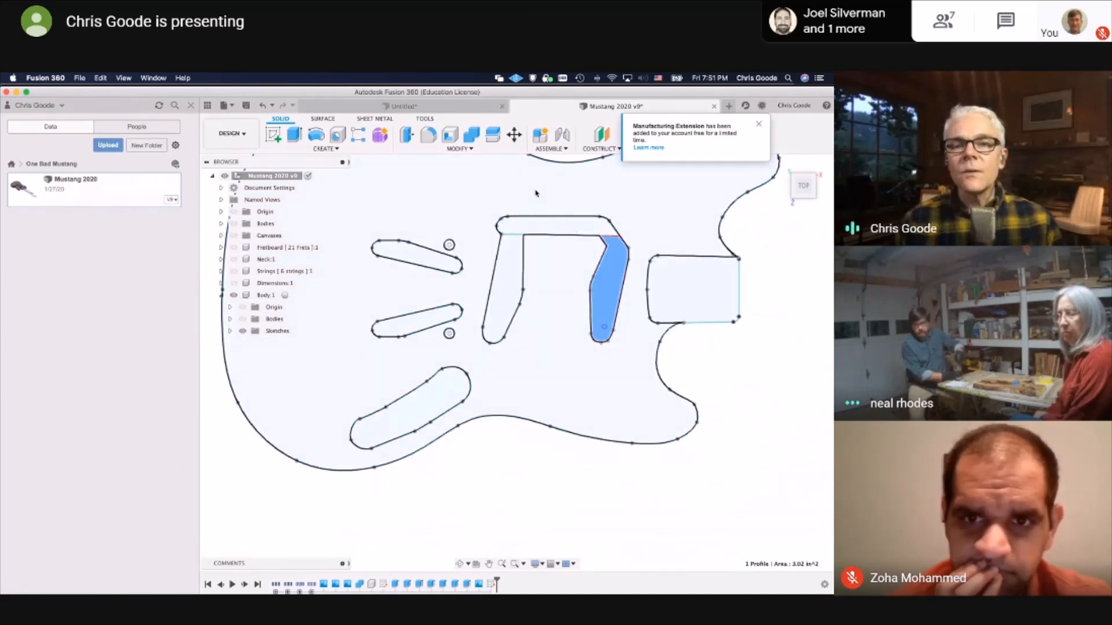
Select the guitar body profile together with its cavity, slot, small circle and neck pocket profiles in the sketch
left_click(537, 198)
left_click(534, 229, "shift")
left_click(500, 267, "shift")
left_click(435, 256, "shift")
scroll(429, 233, "up", 6)
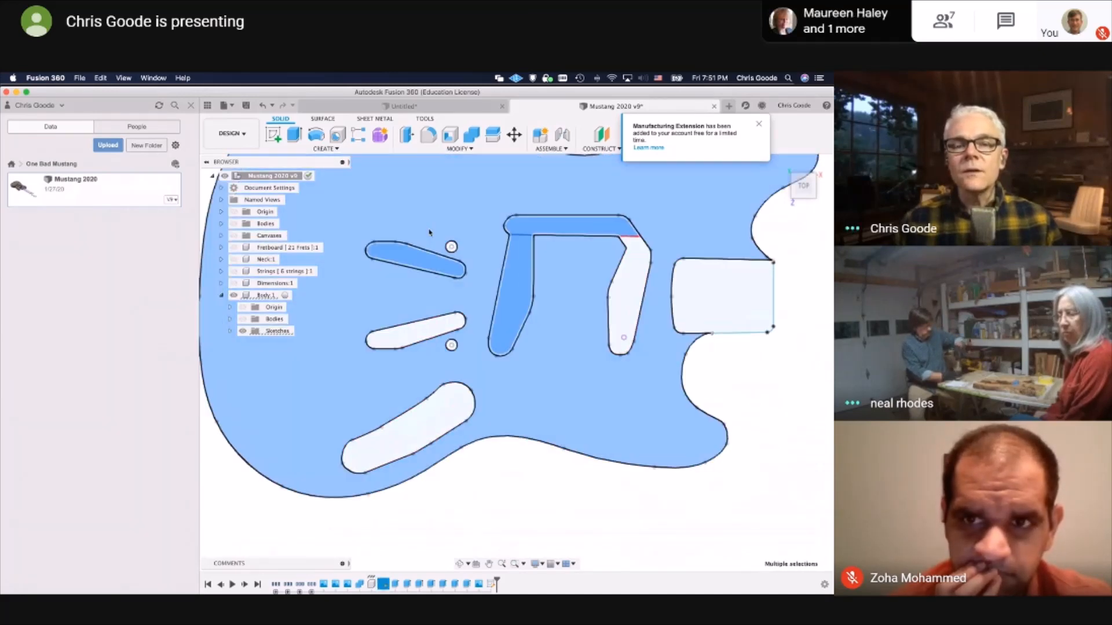
scroll(438, 233, "up", 3)
left_click(490, 273, "shift")
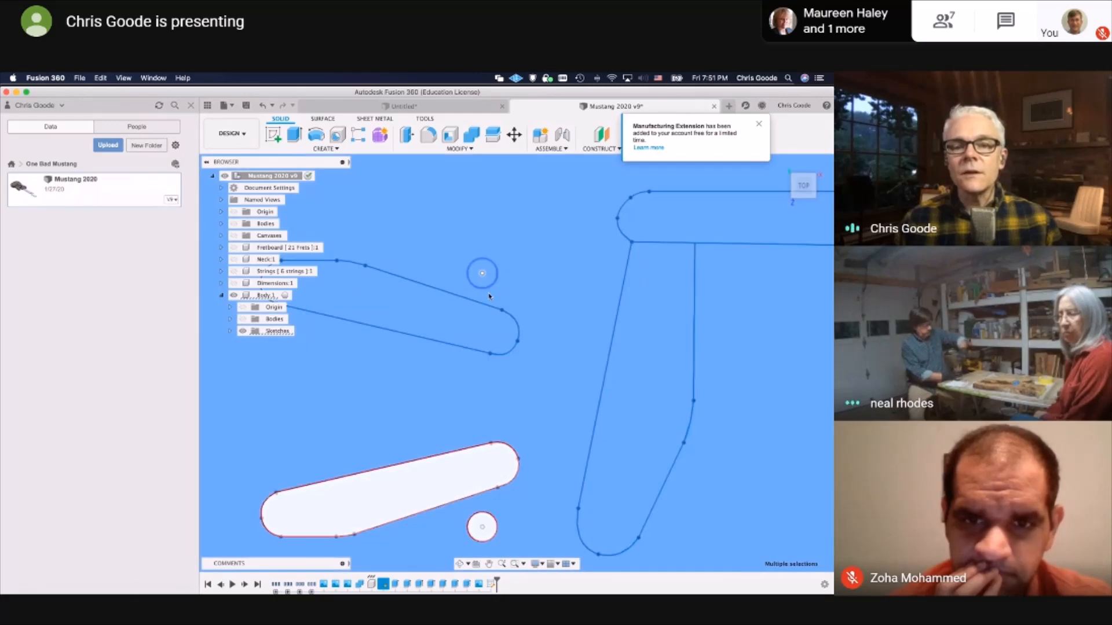
left_click(472, 465, "shift")
left_click(482, 526, "shift")
scroll(499, 454, "down", 5)
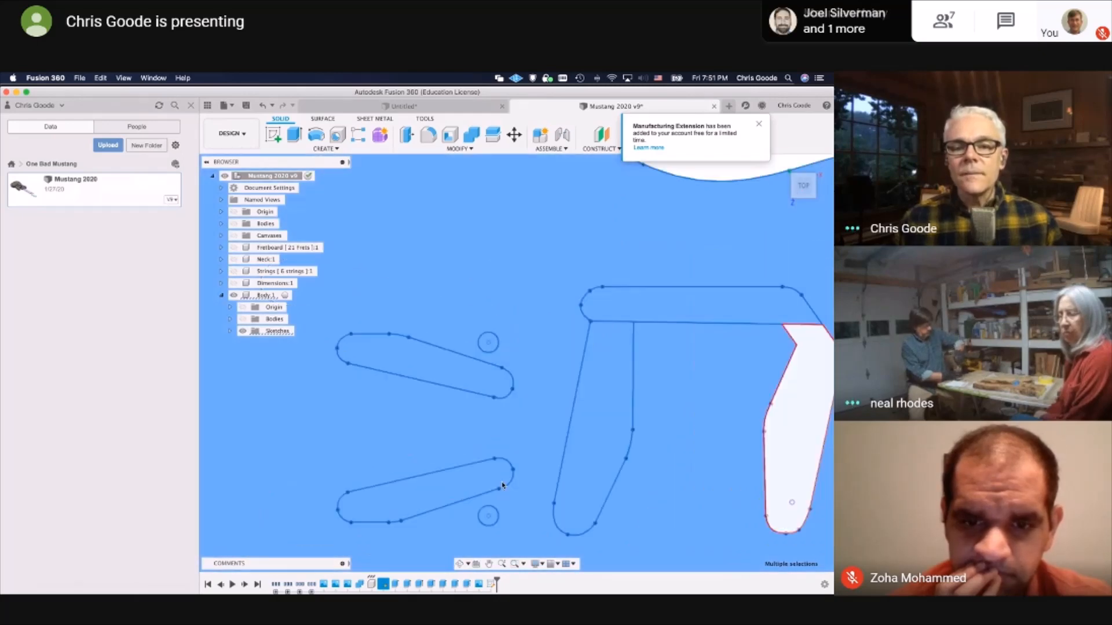
left_click(499, 436, "shift")
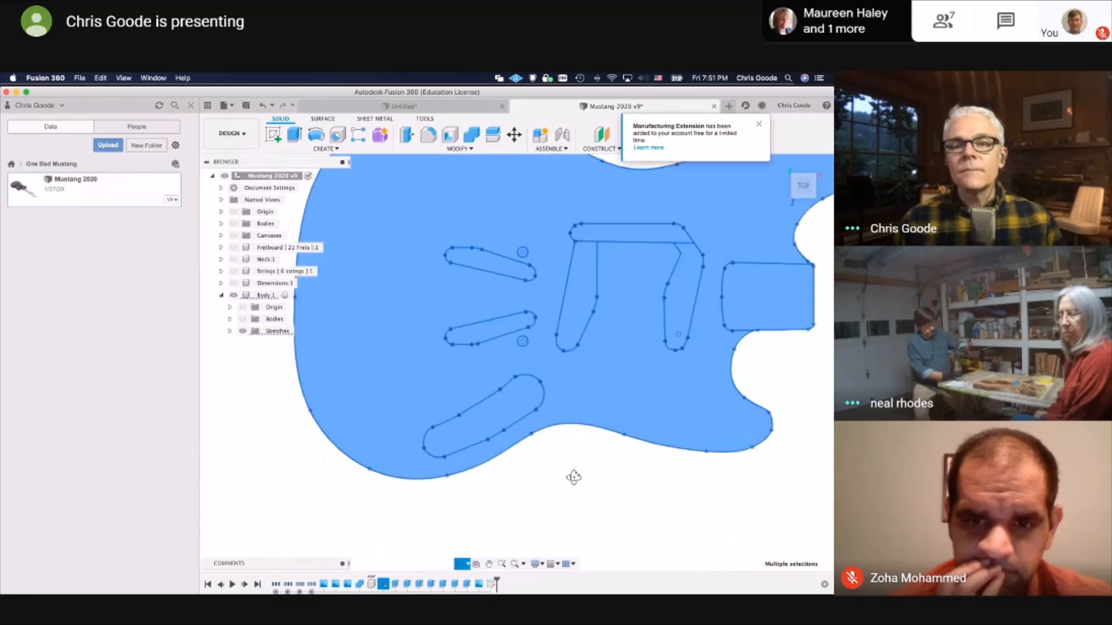
Extrude the selected guitar body profiles from the top view of the sketch
middle_click_drag(574, 476, 576, 450, "shift")
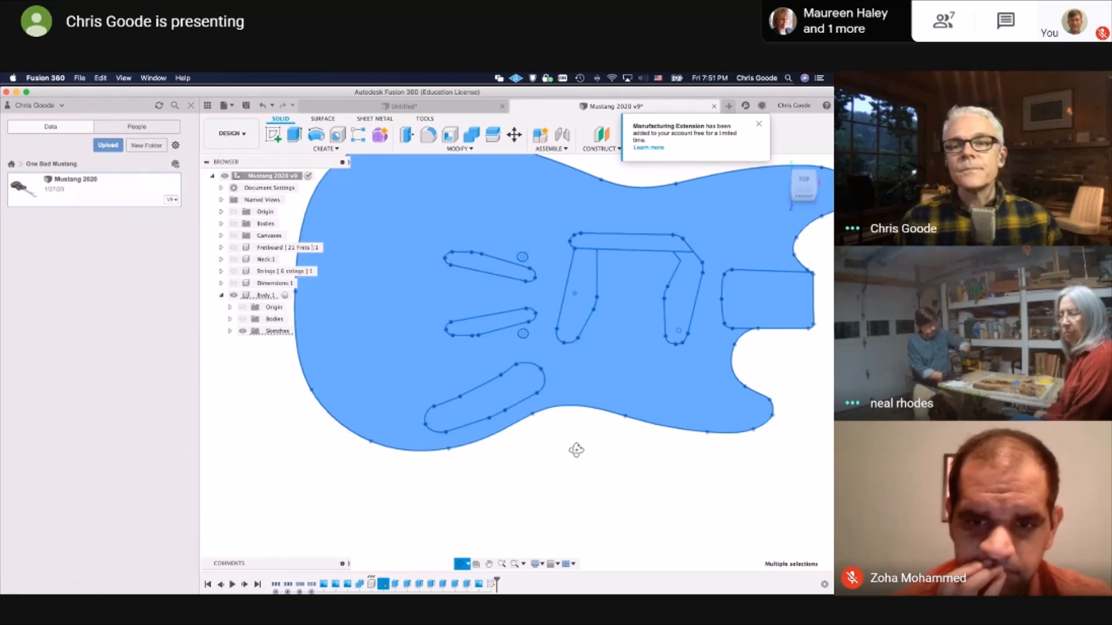
middle_click_drag(576, 450, 348, 323, "shift")
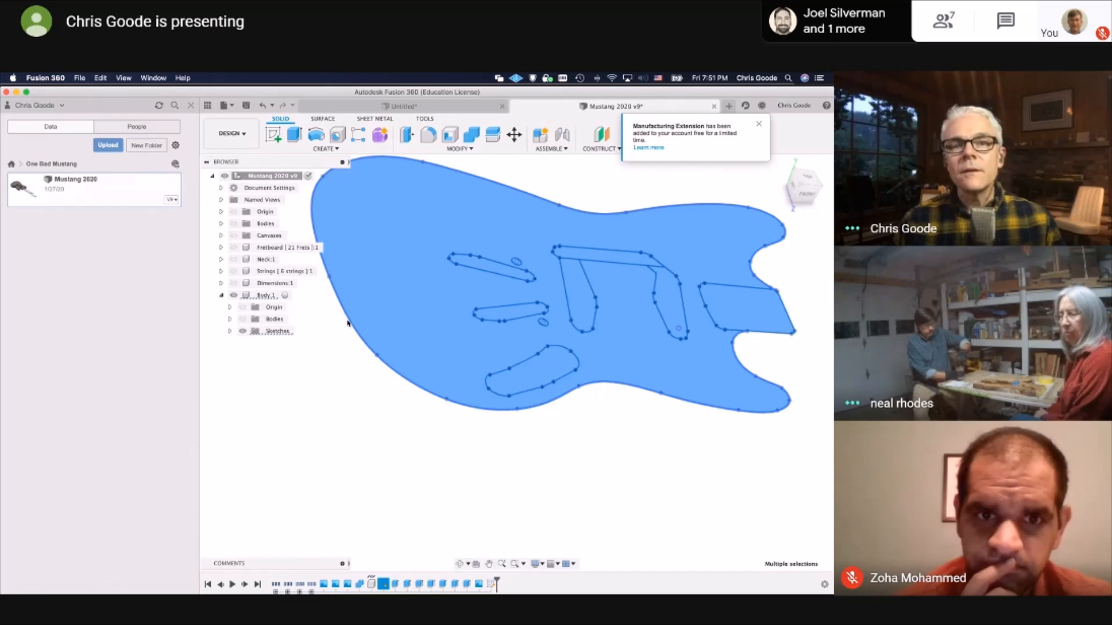
left_click(403, 107)
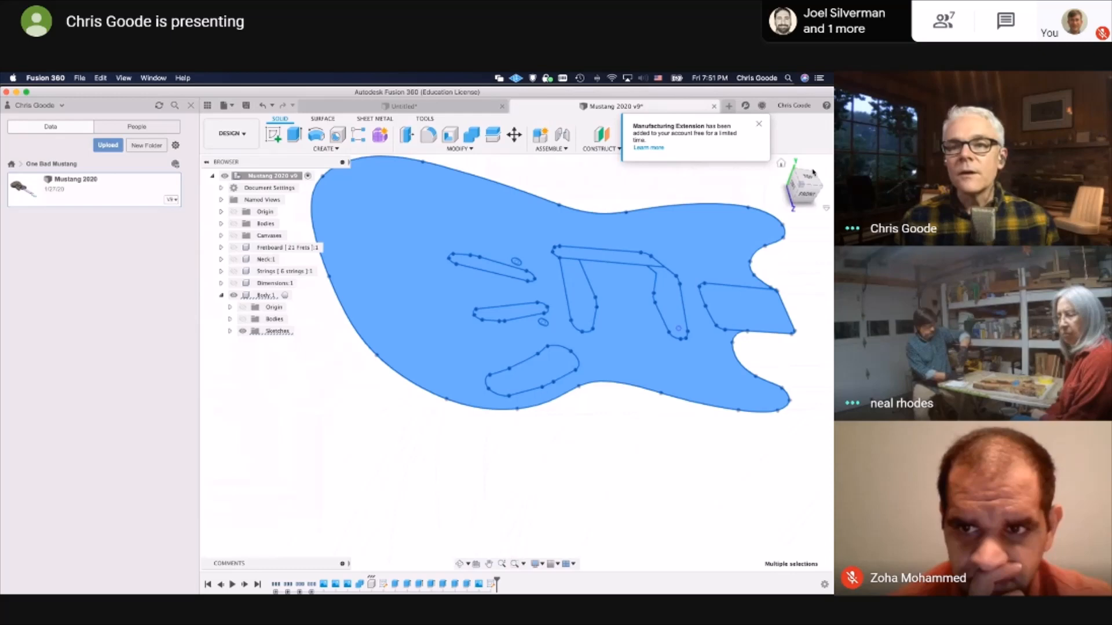
left_click(808, 175)
right_click(686, 238)
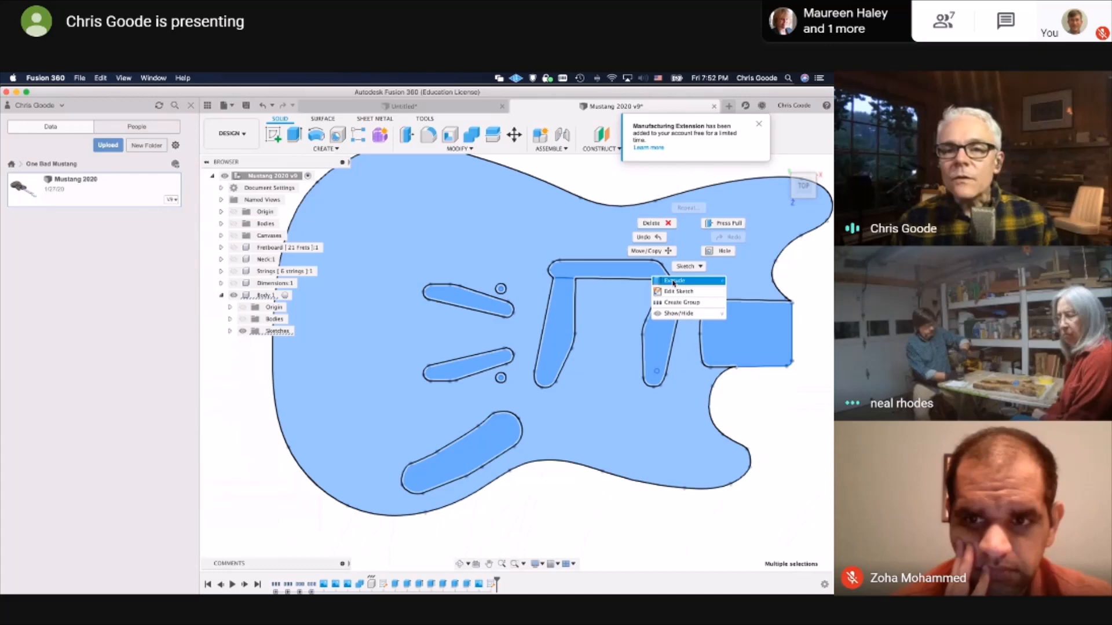
left_click(673, 282)
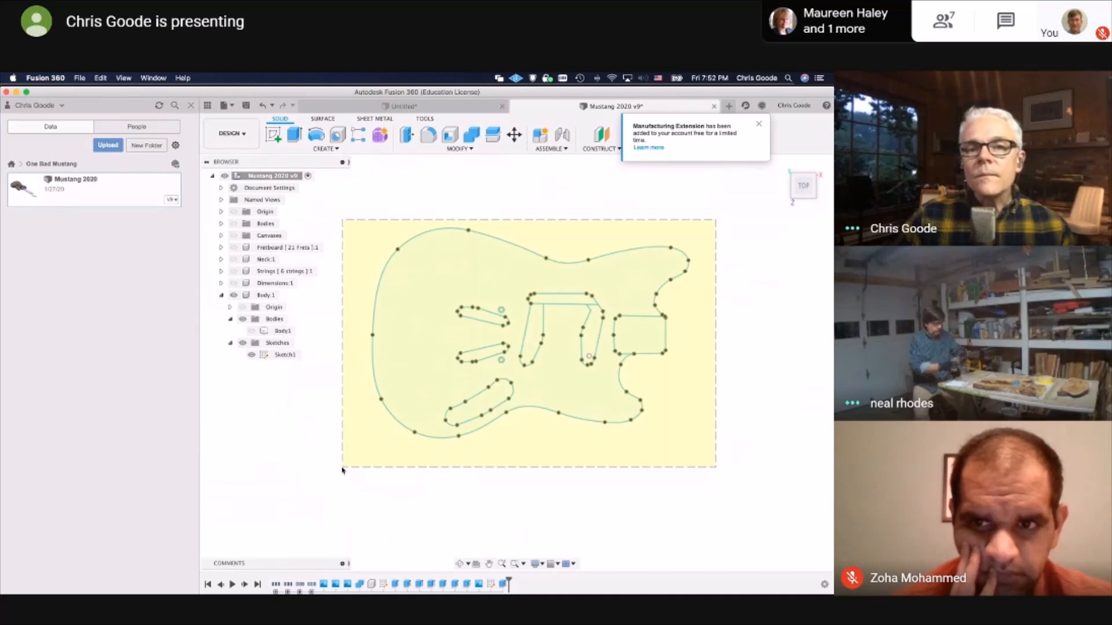
Window-select the whole guitar sketch and extrude its profiles by -1.5 in as a new body
left_click_drag(342, 470, 342, 469)
key("e")
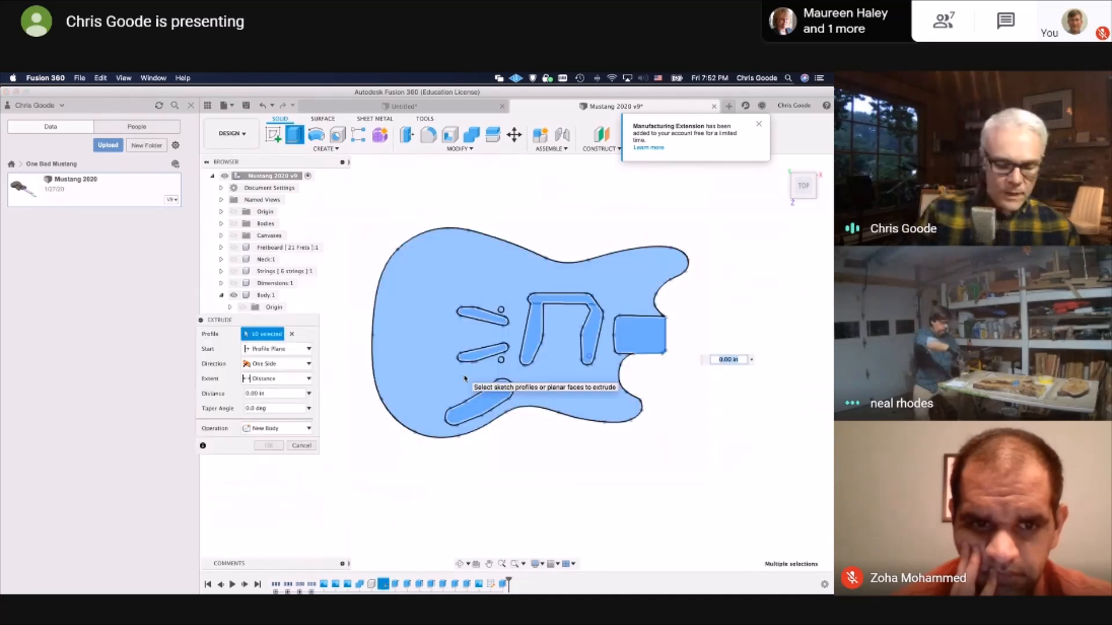
type("-1.5")
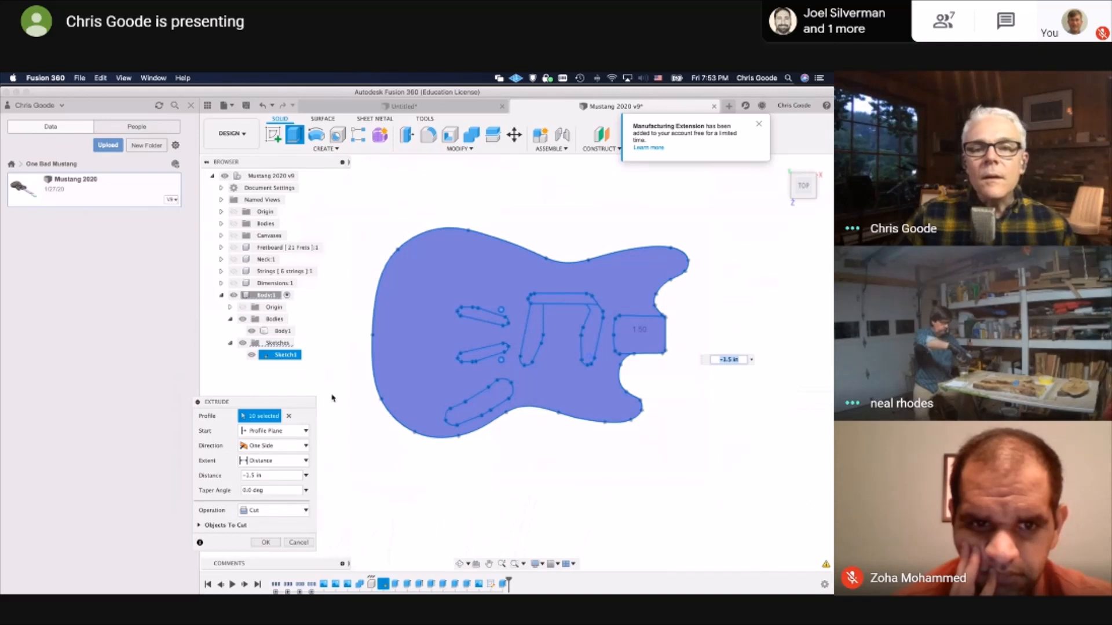
middle_click_drag(333, 398, 445, 430, "shift")
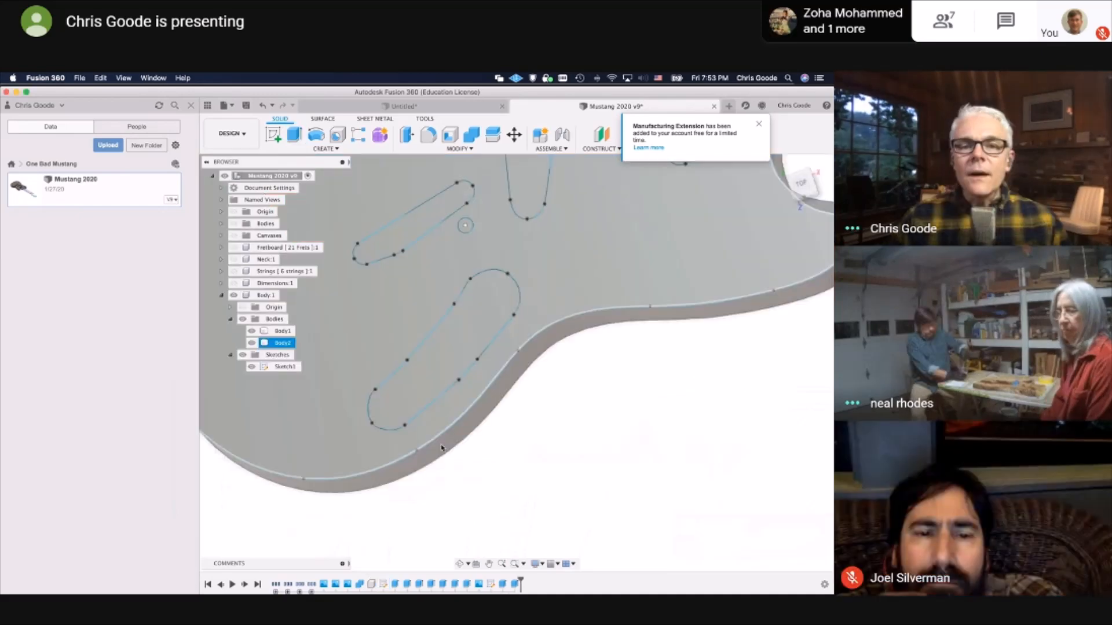
Return to Fusion 360 and cut the neck pocket profile into the body with a distance of -0.625 in
middle_click_drag(523, 325, 497, 450)
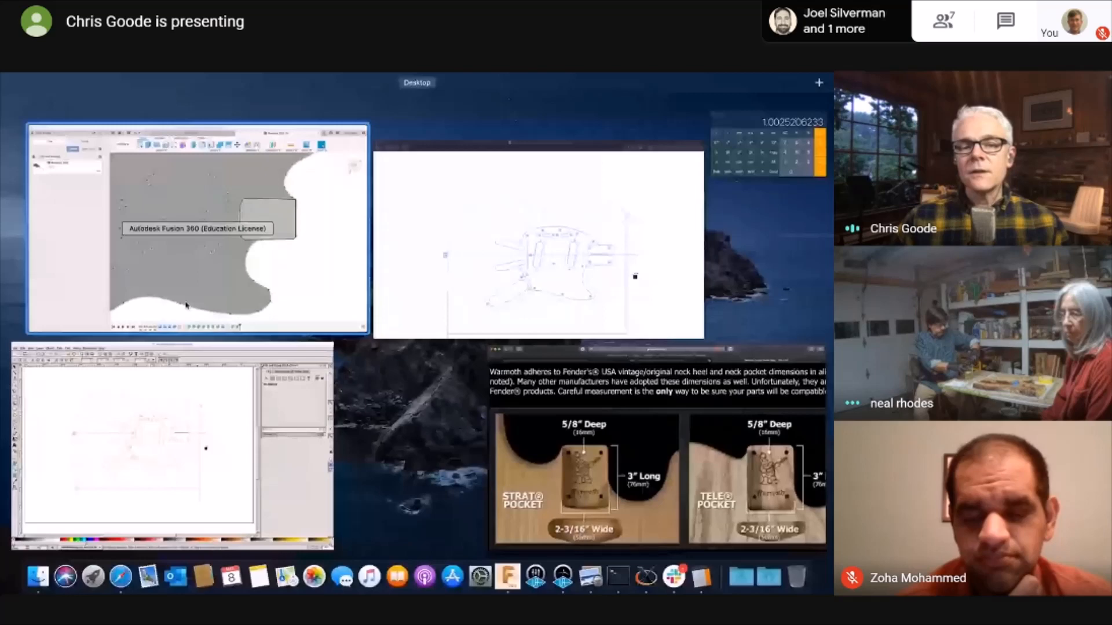
left_click(186, 305)
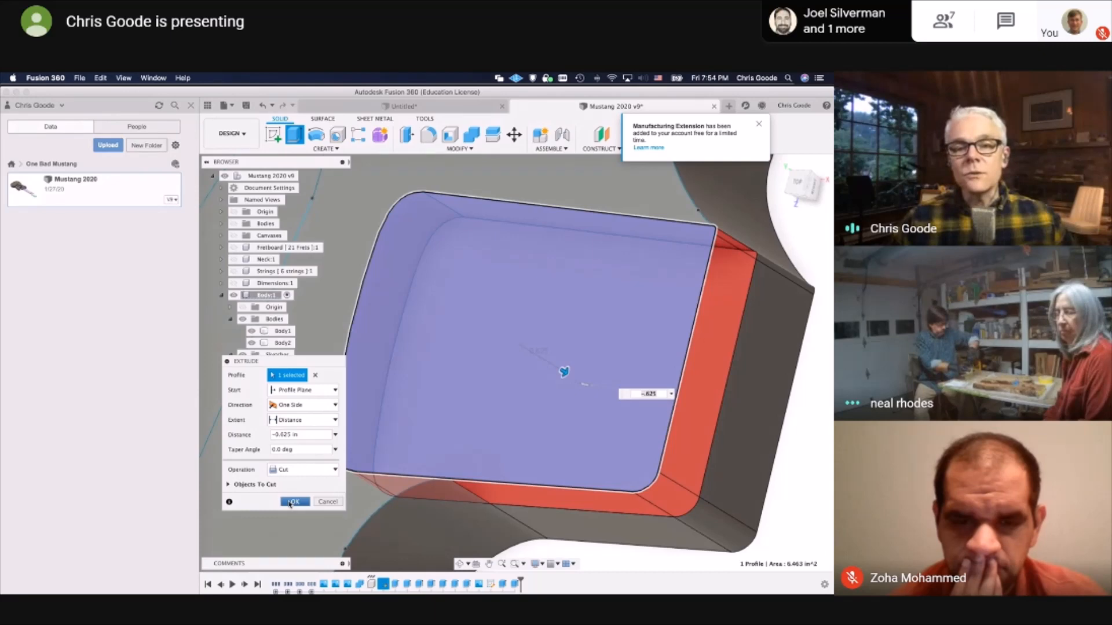
left_click(290, 502)
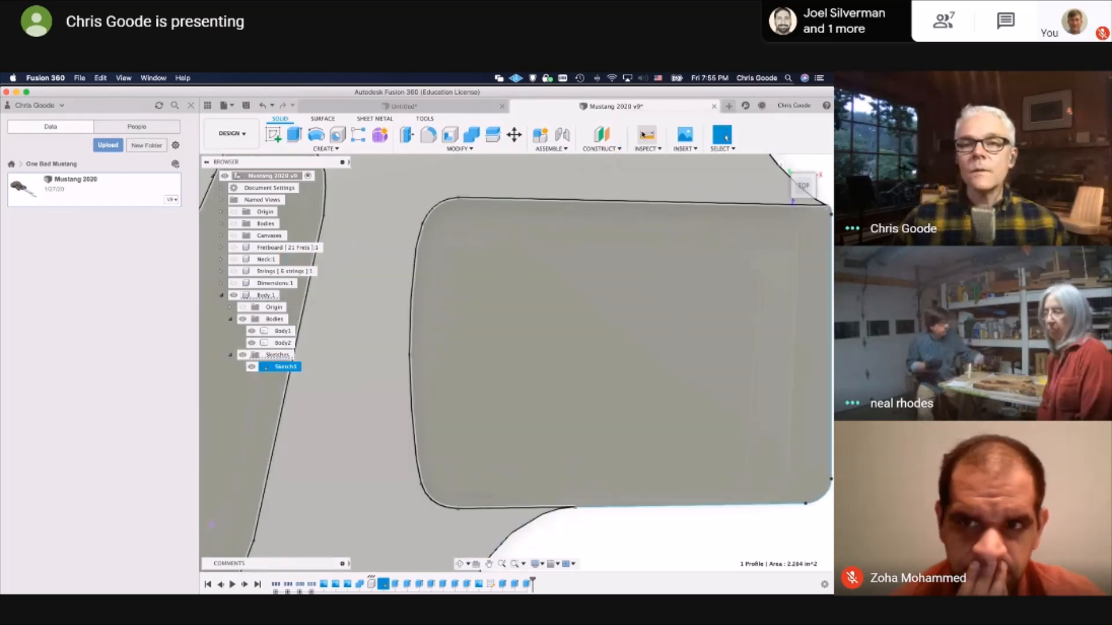
Measure the neck pocket's width between the two sketch points at its inner rounded corners
left_click(644, 135)
left_click(457, 199)
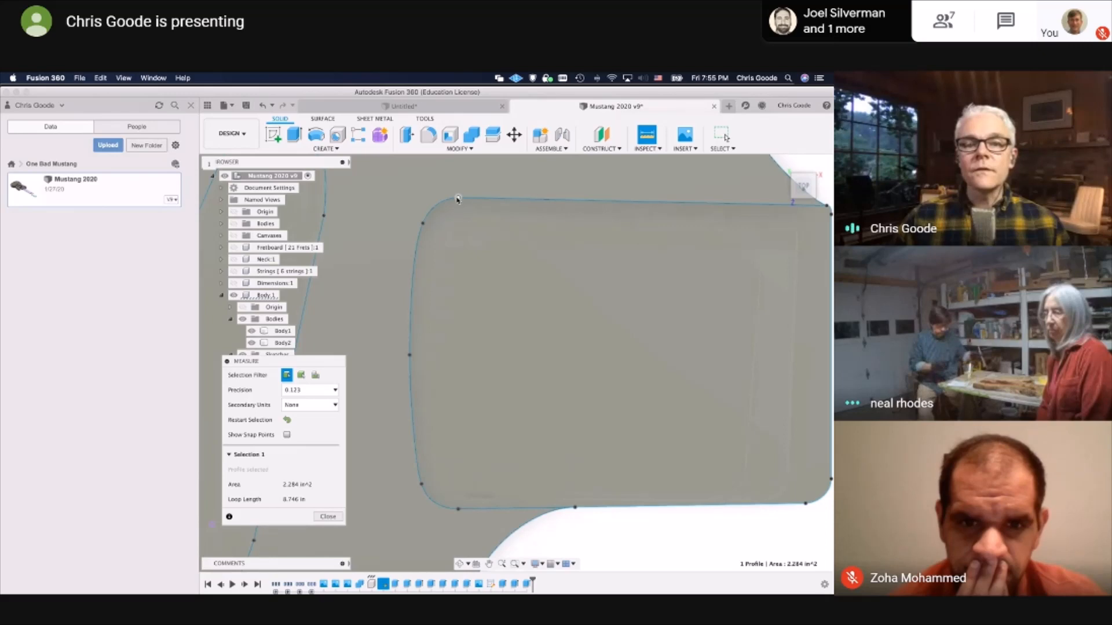
left_click(457, 198)
left_click(458, 510)
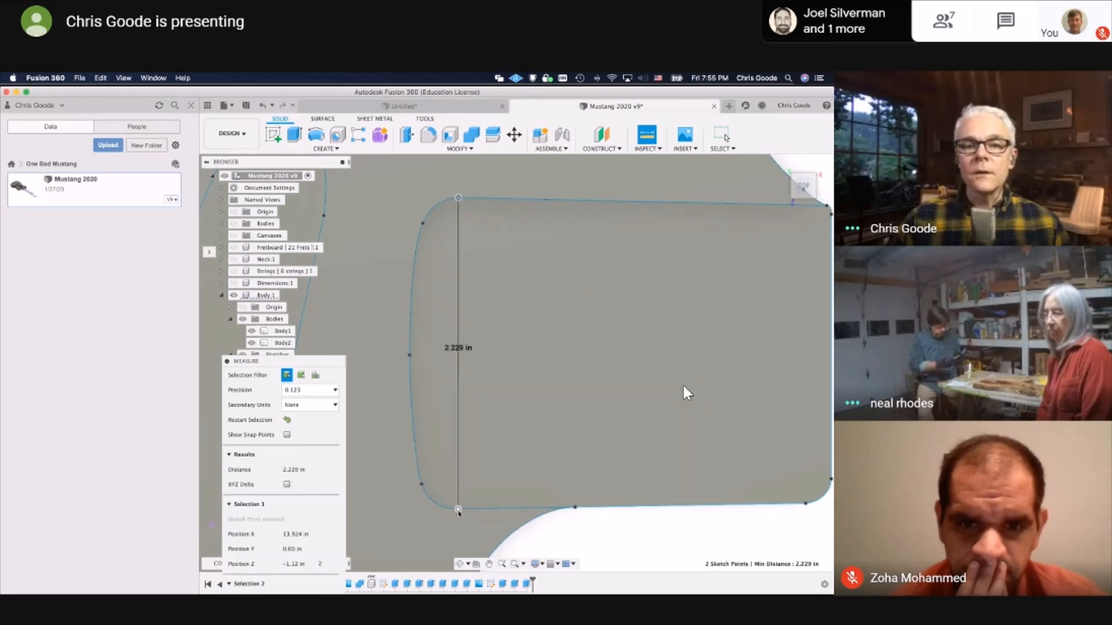